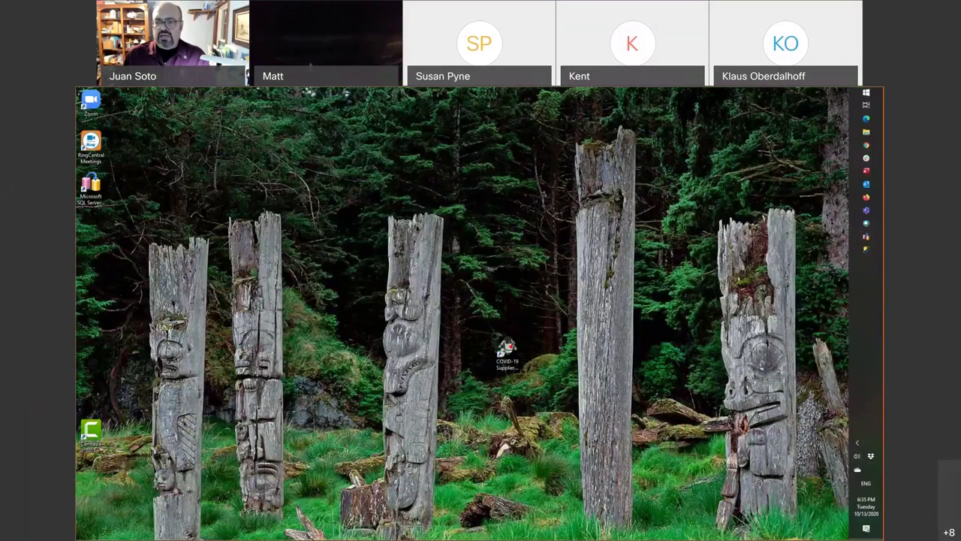
# Step: Launch Access and create a Northwind-template database named TestSQLServerAcademy.accdb
pyautogui.click(867, 172)
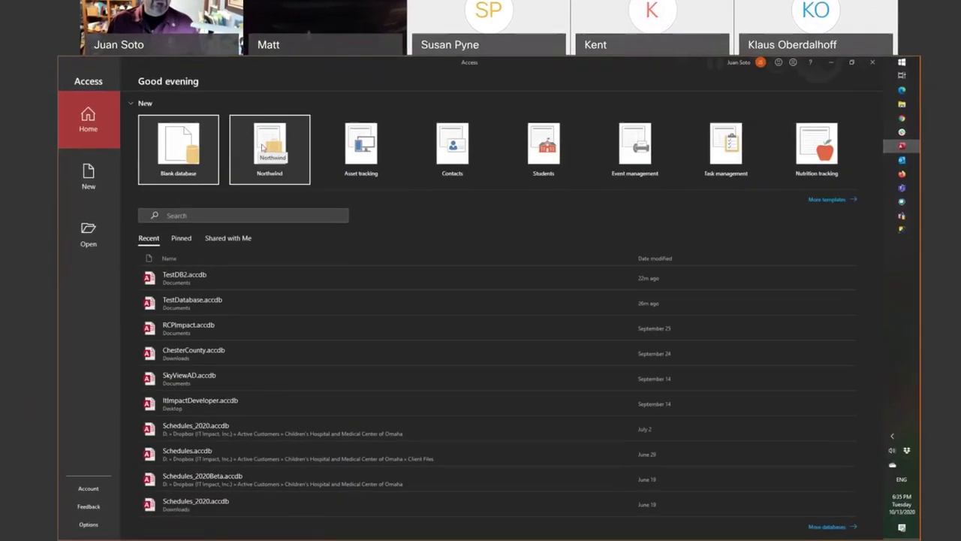
pyautogui.click(262, 147)
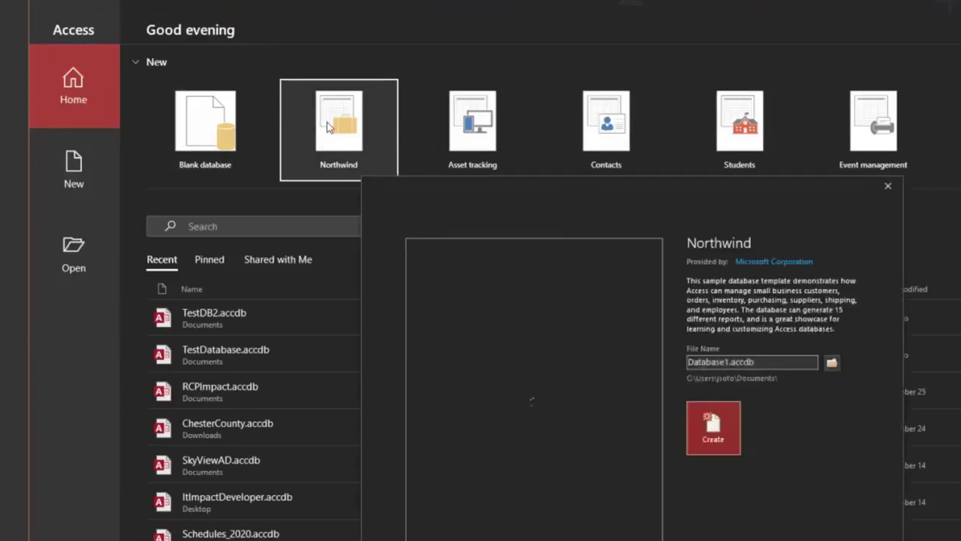
pyautogui.click(769, 362)
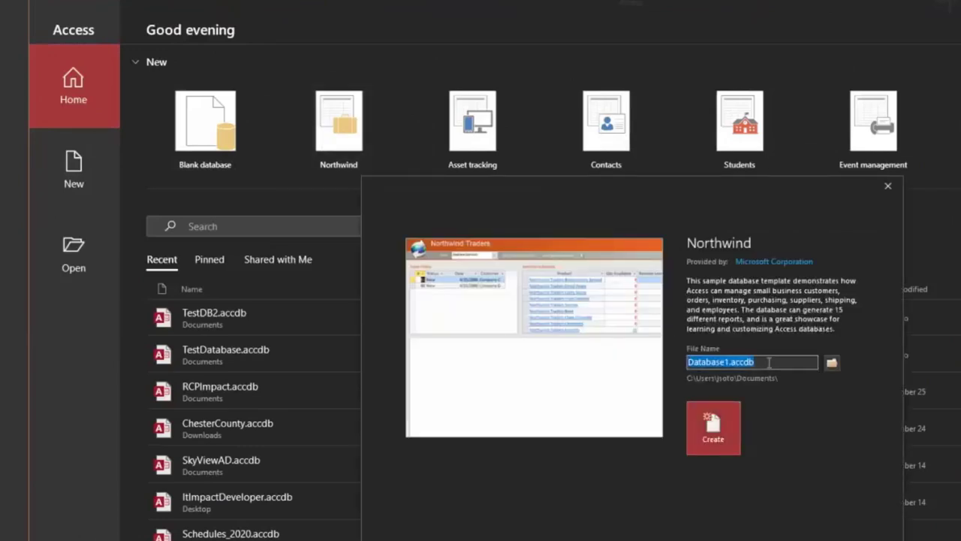
pyautogui.write('TestSQLServerAcademy.ac')
pyautogui.press('BackSpace')
pyautogui.press('BackSpace')
pyautogui.press('BackSpace')
pyautogui.write('.accdb')
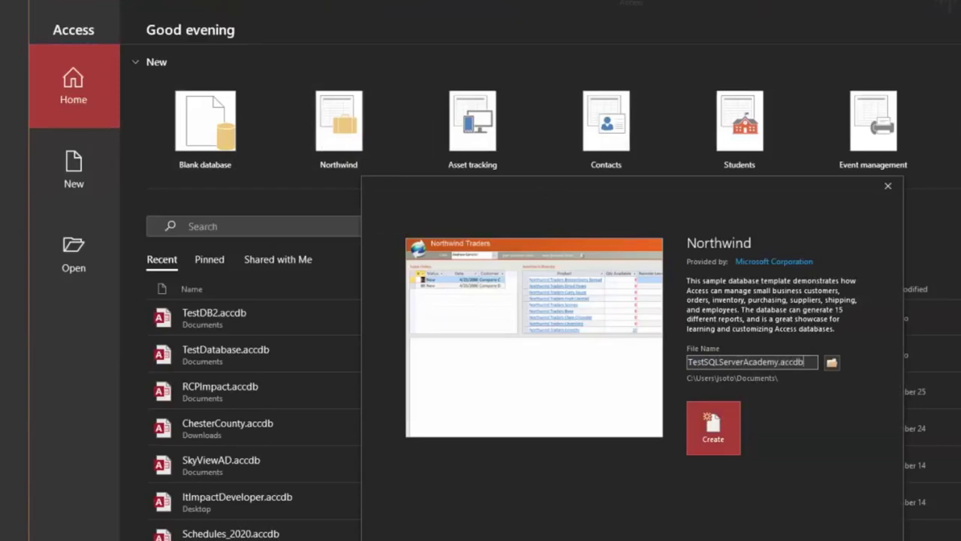
pyautogui.press('Return')
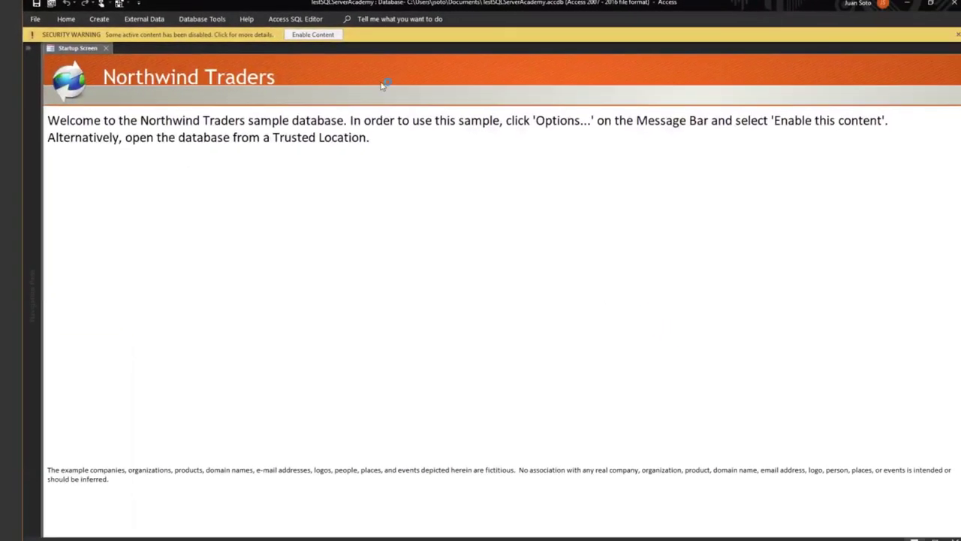
# Step: Enable the database content, log in to the Northwind home form, then close Access
pyautogui.click(312, 35)
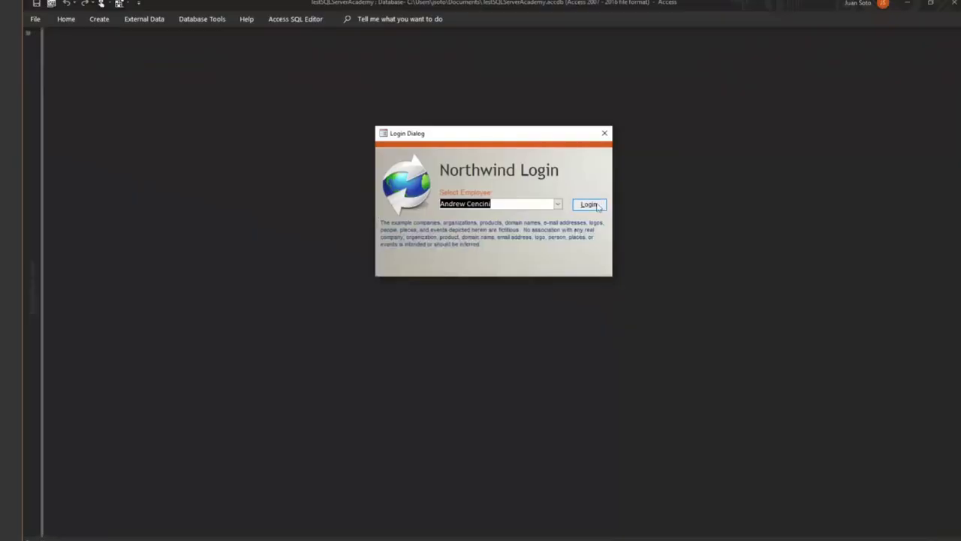
pyautogui.click(589, 205)
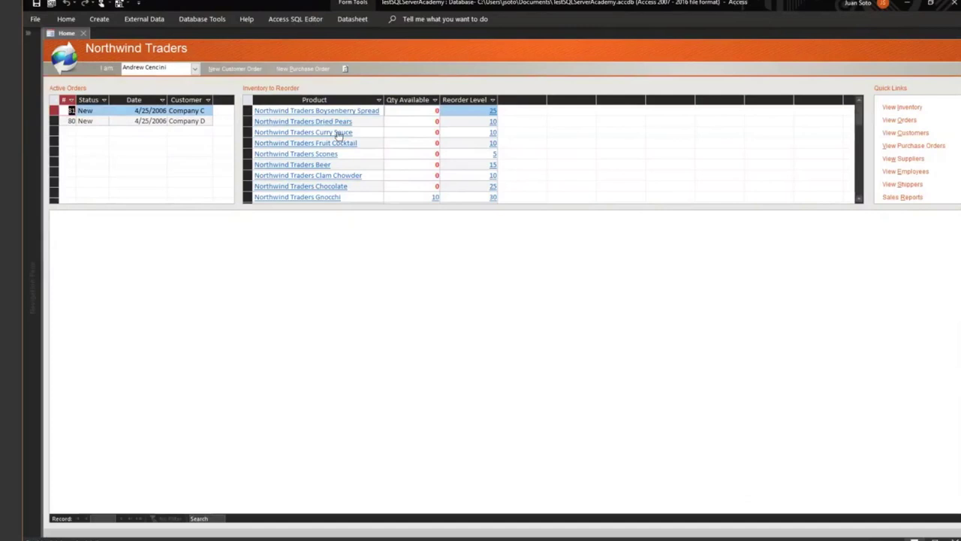
pyautogui.click(952, 6)
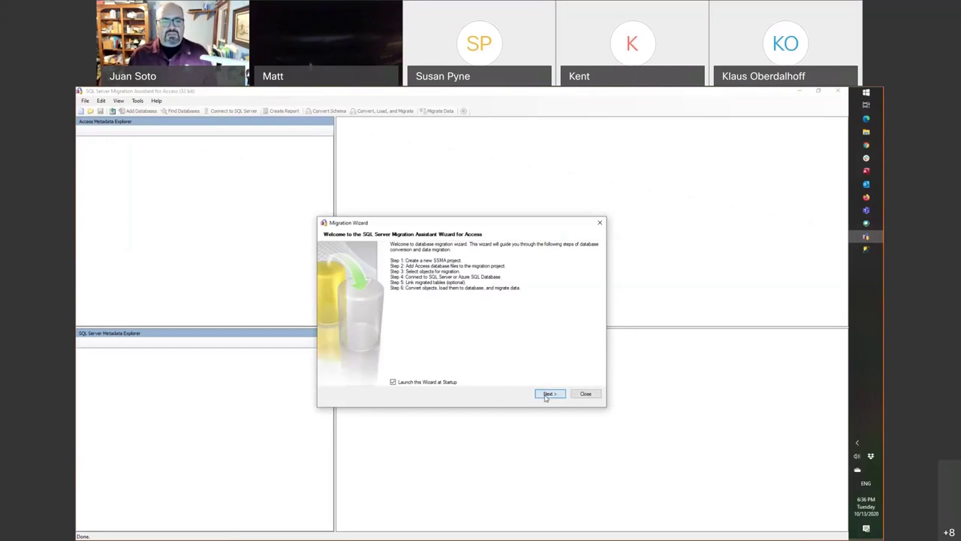
# Step: Name the new migration project SQLServerAcademy, keeping SQL Server 2019 as the target
pyautogui.click(546, 395)
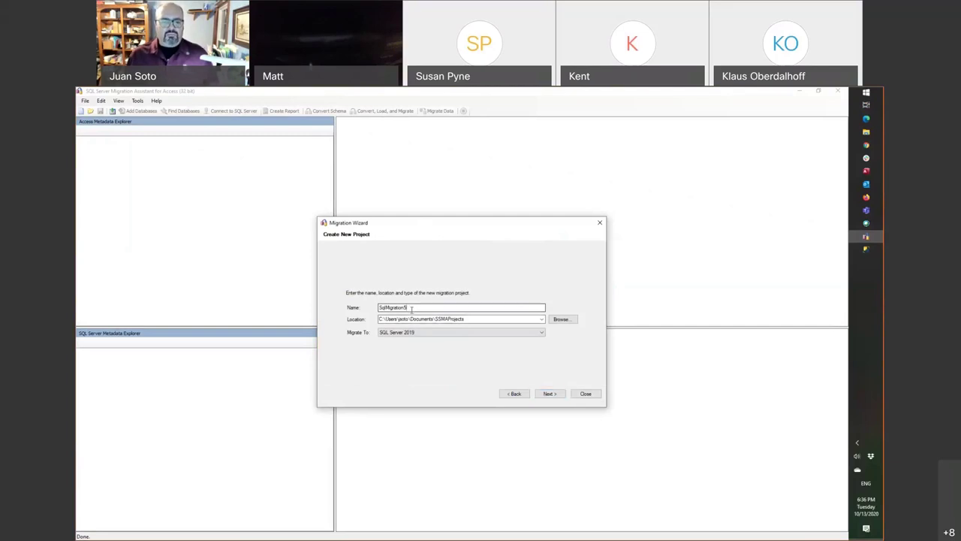
pyautogui.hotkey('ctrl', 'a')
pyautogui.press('BackSpace')
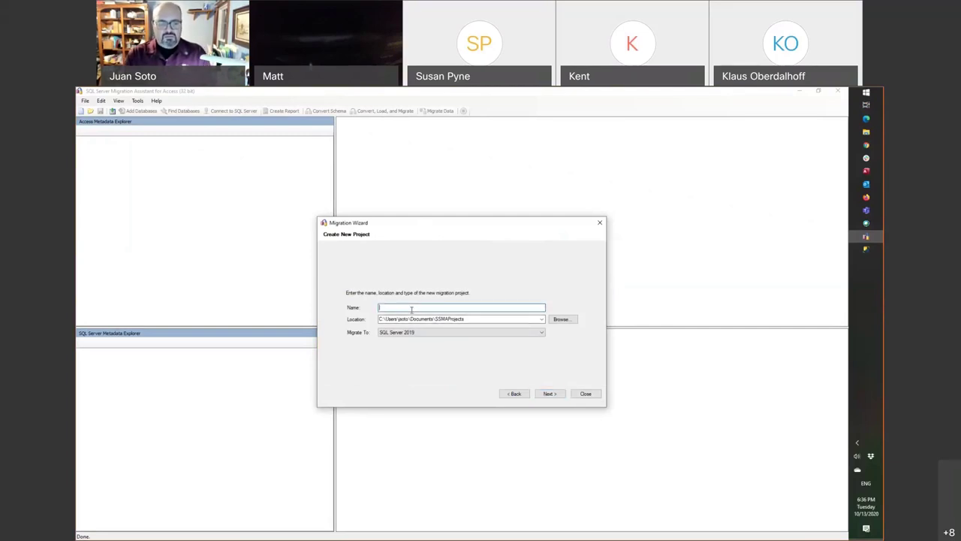
pyautogui.write('SQLServerAcademy')
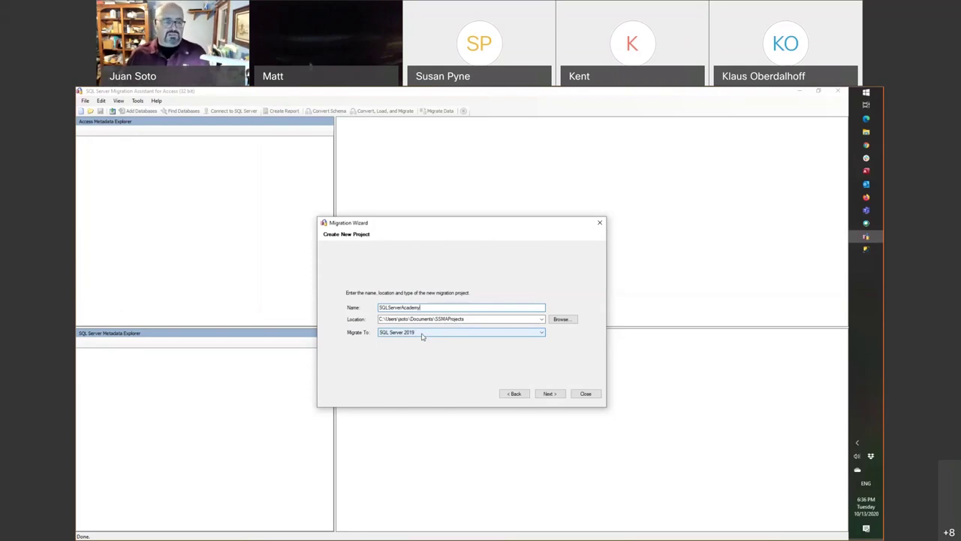
pyautogui.click(549, 394)
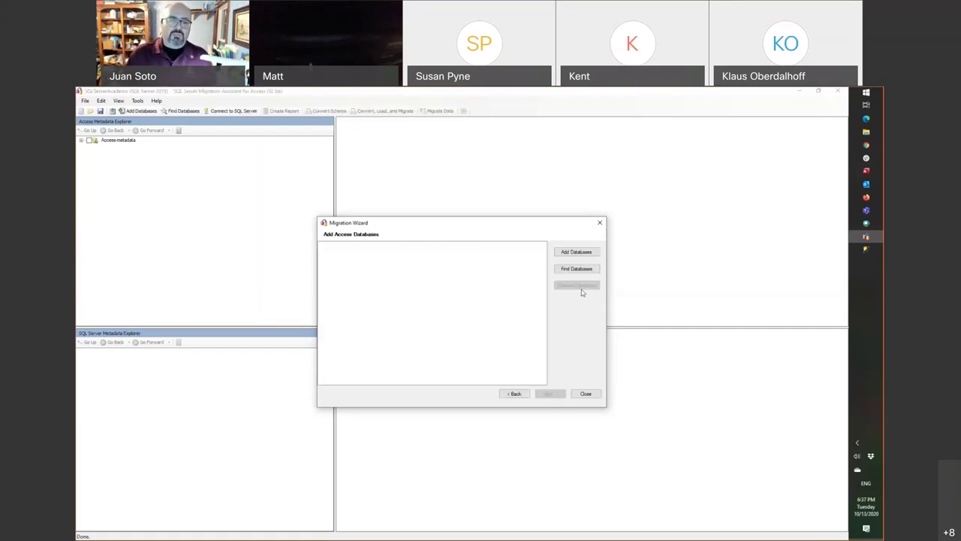
# Step: Add TestSQLServerAcademy.accdb from the Documents folder to the migration project
pyautogui.click(580, 254)
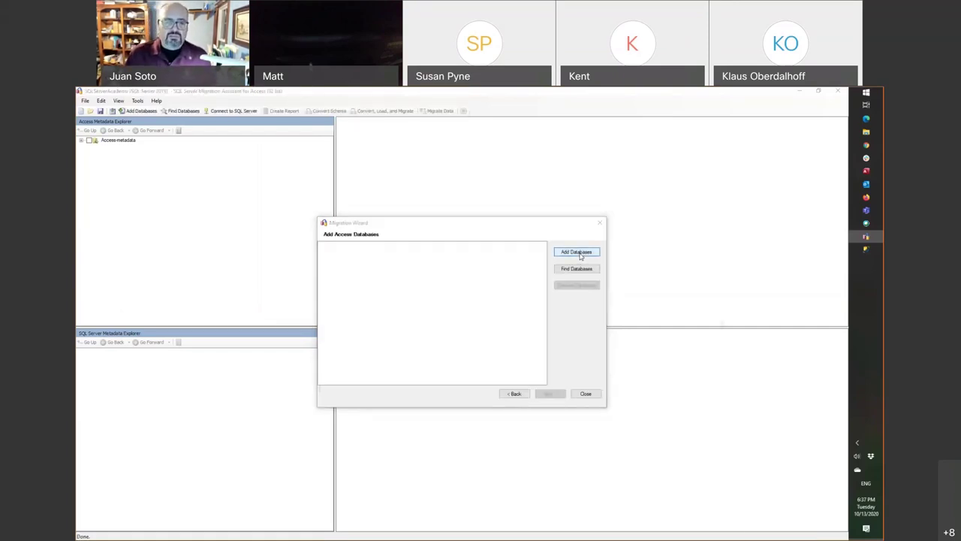
pyautogui.doubleClick(445, 294)
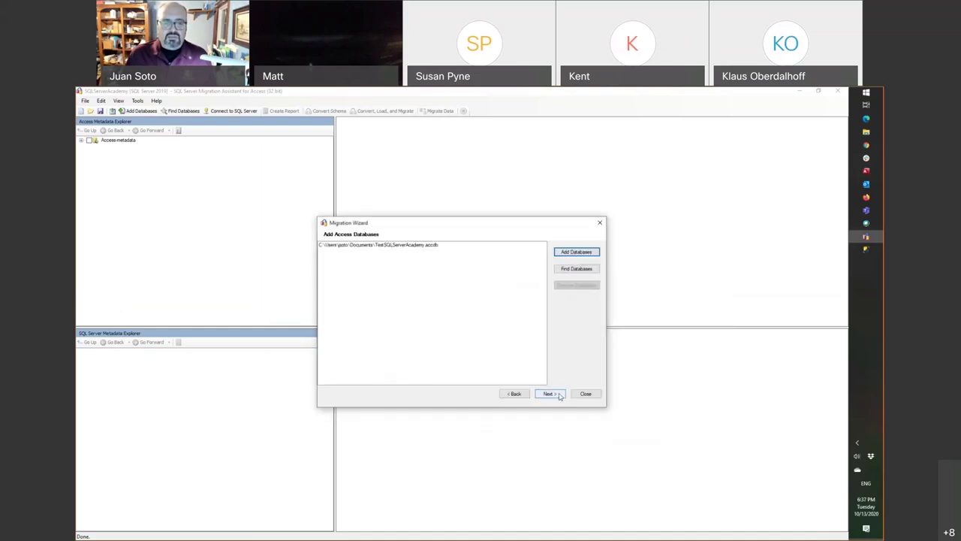
pyautogui.click(549, 394)
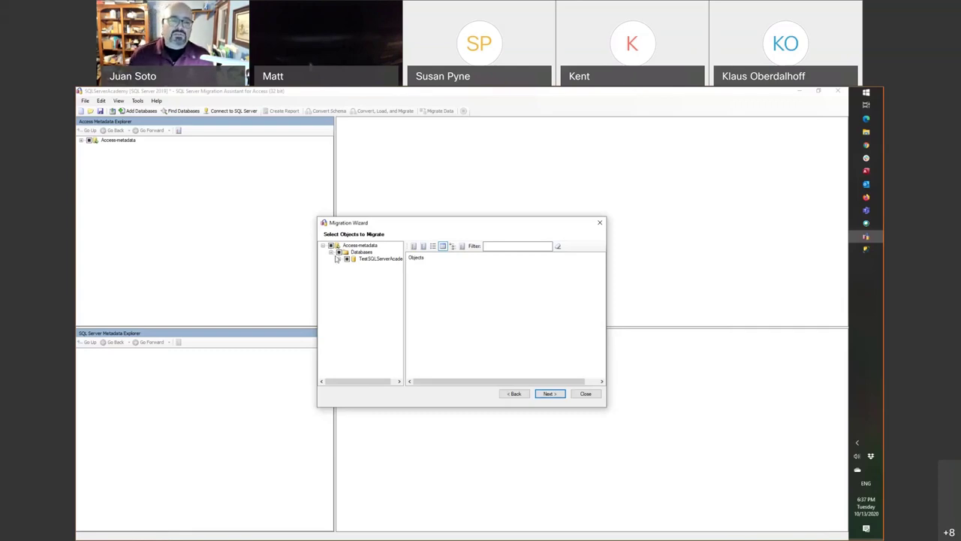
# Step: Include all the database's tables for migration, leaving queries excluded
pyautogui.click(337, 260)
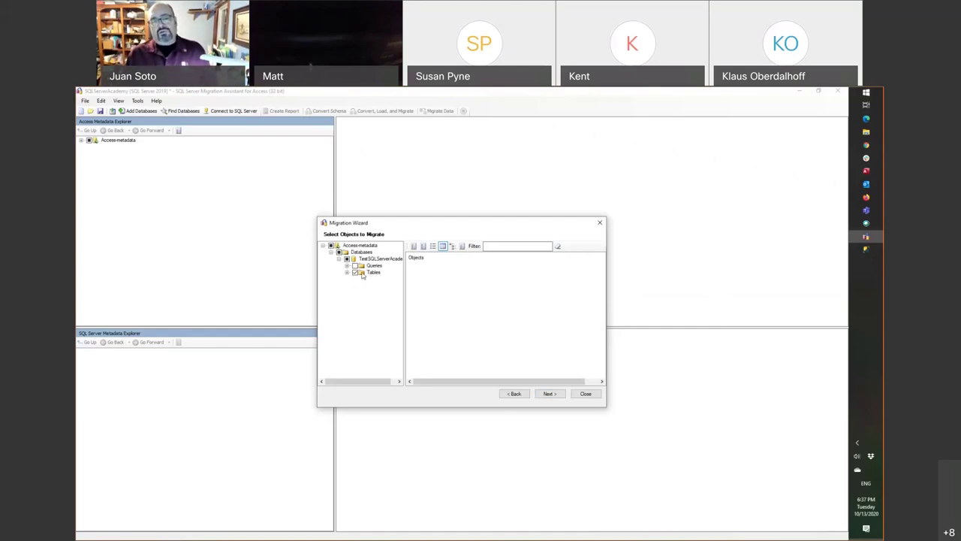
pyautogui.click(348, 272)
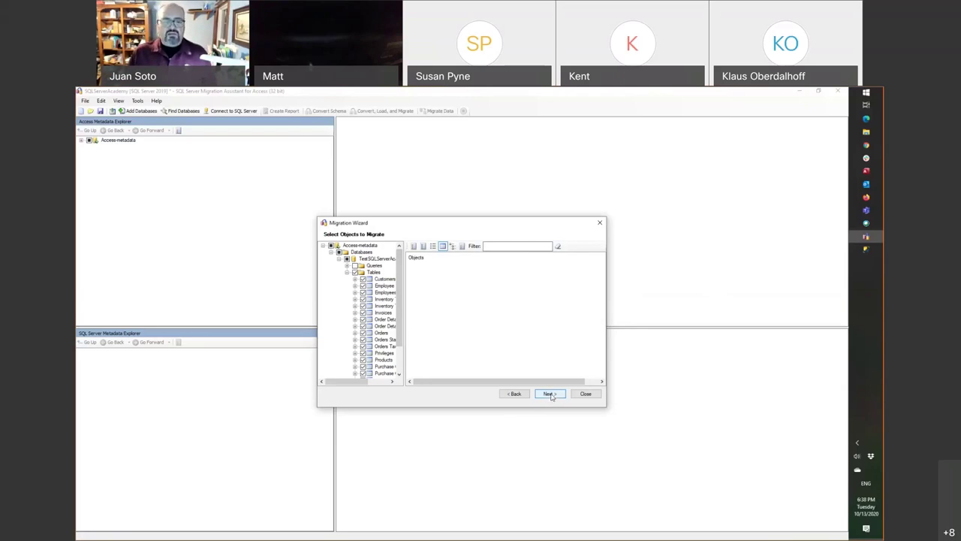
pyautogui.click(551, 394)
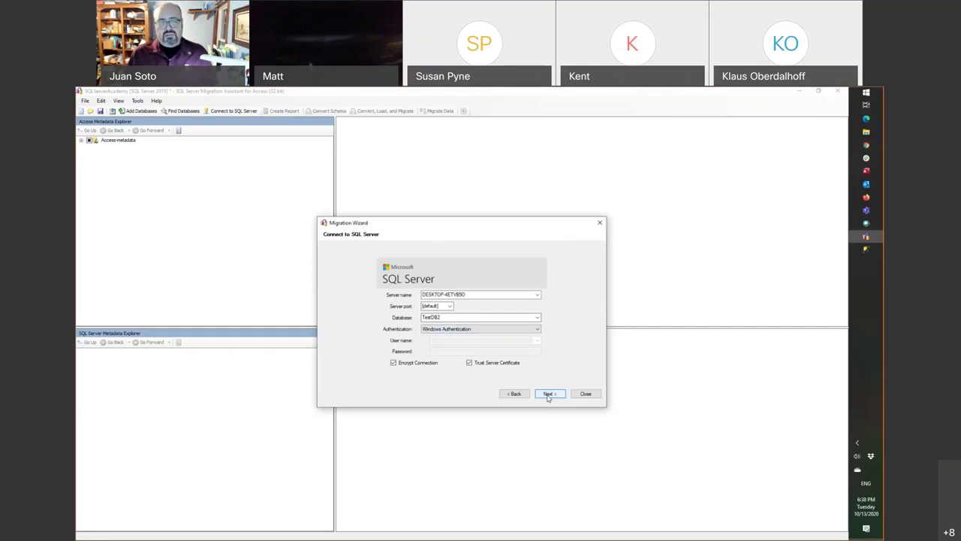
# Step: Connect to SQL Server database TestDB2, enable Link Tables, and start Convert, Load, and Migrate
pyautogui.click(549, 394)
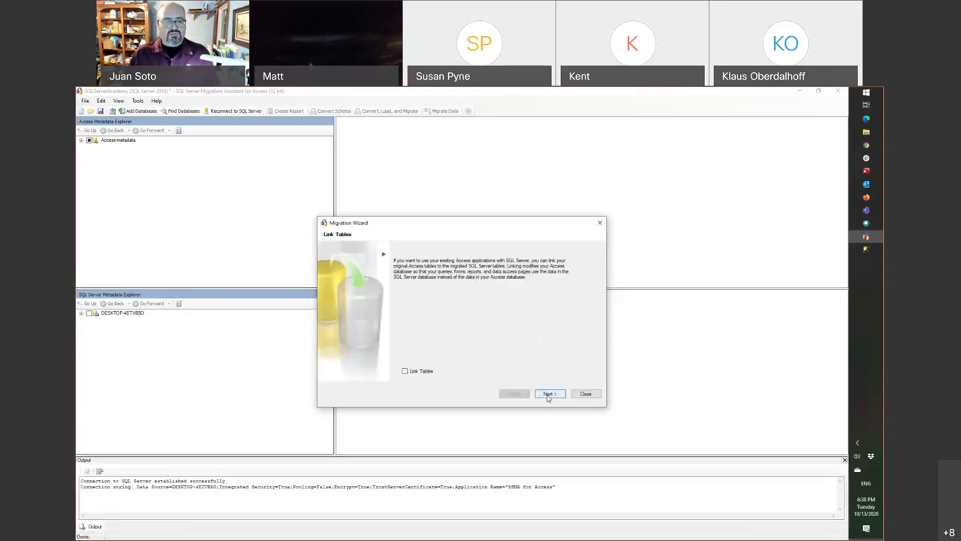
pyautogui.click(404, 372)
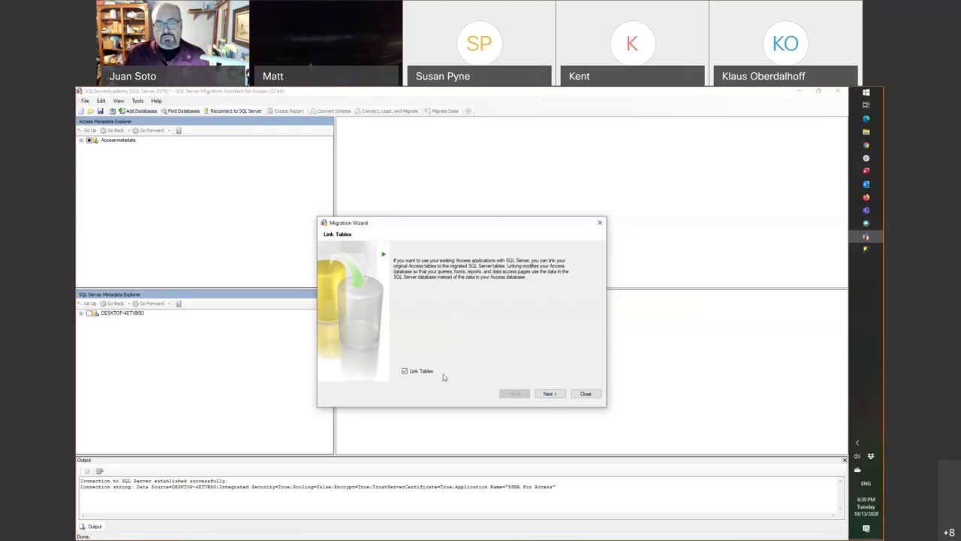
pyautogui.click(550, 394)
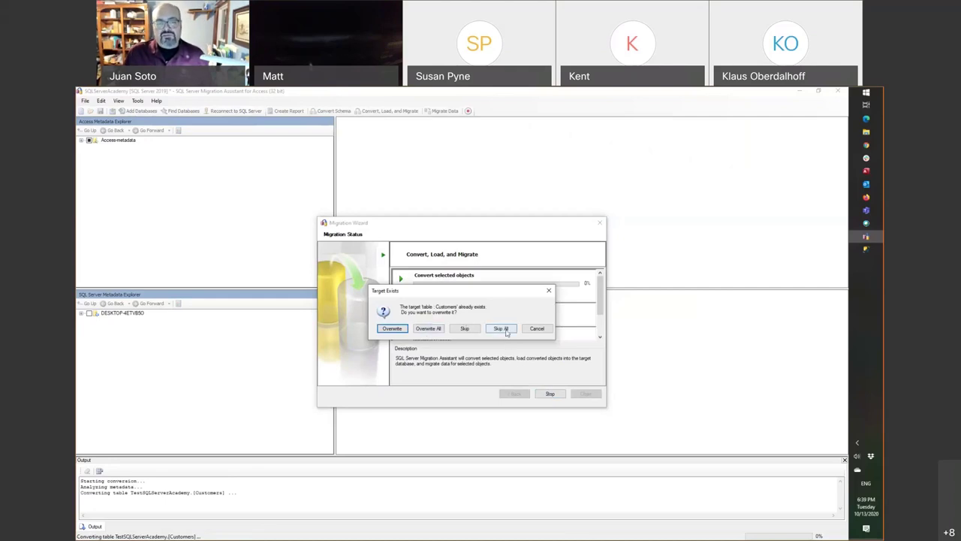
# Step: Cancel the migration at the existing Customers table prompt and close the wizard
pyautogui.click(537, 328)
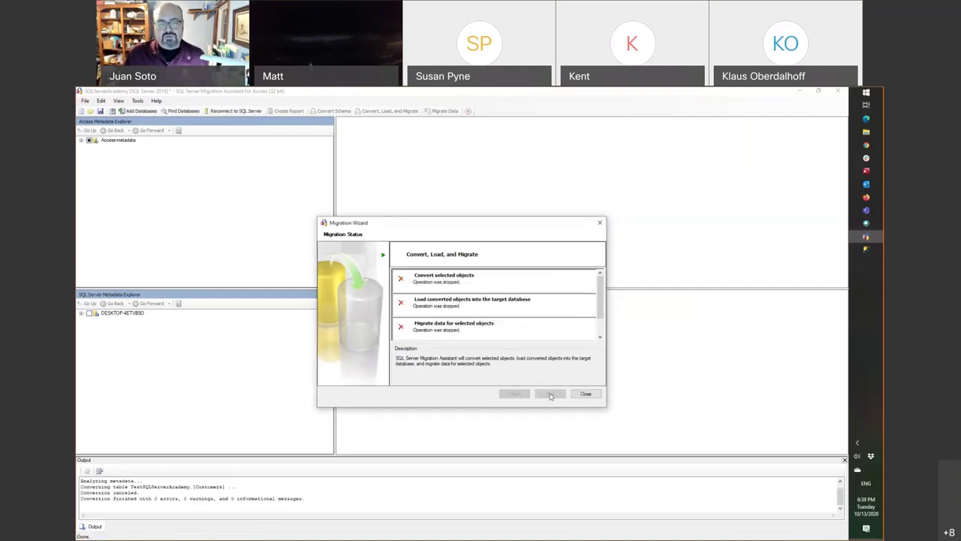
pyautogui.click(585, 394)
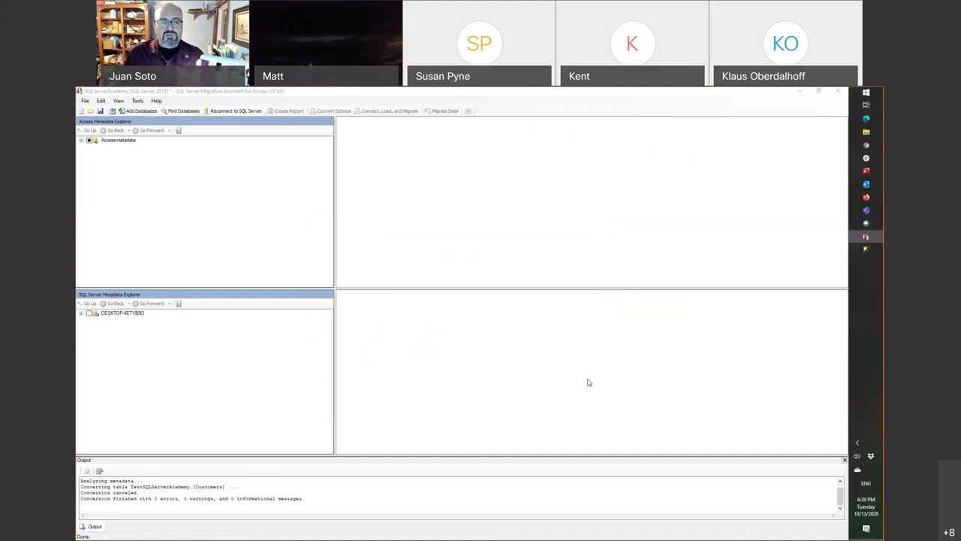
pyautogui.click(90, 148)
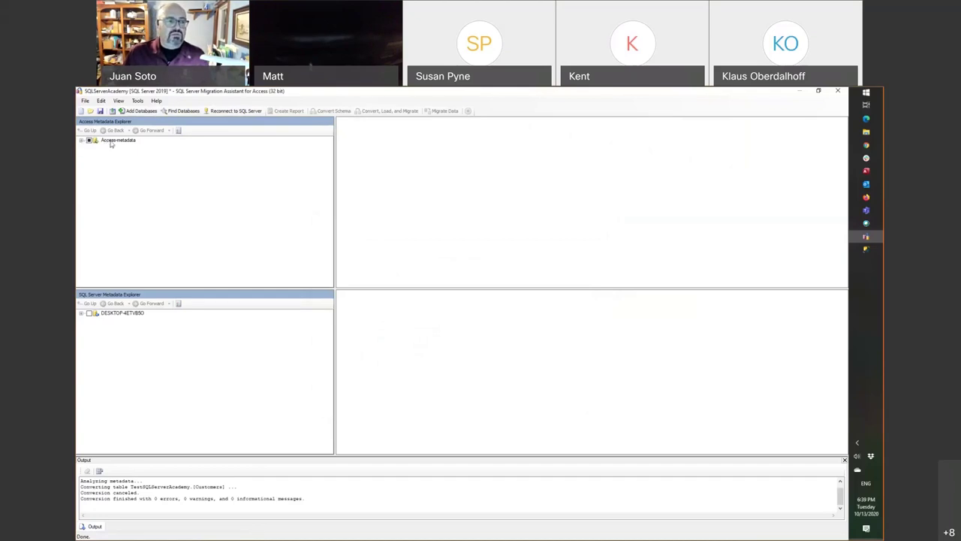
pyautogui.rightClick(111, 143)
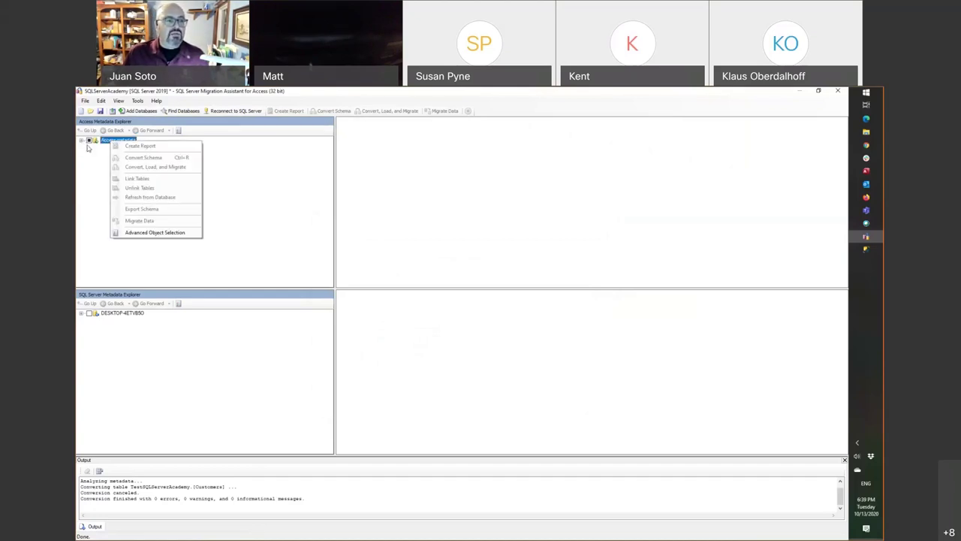
# Step: Run Convert, Load, and Migrate on TestSQLServerAcademy under Access-metadata > Databases
pyautogui.click(82, 140)
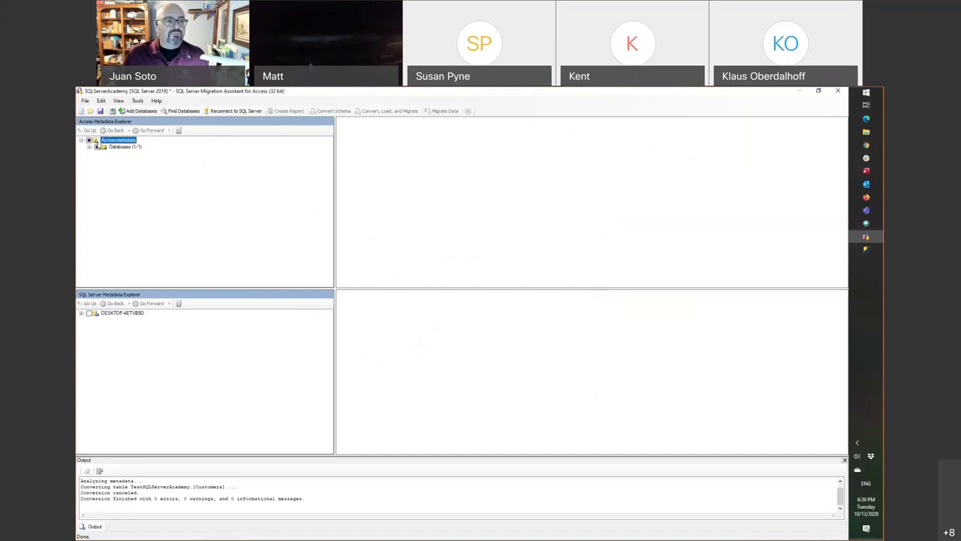
pyautogui.click(109, 147)
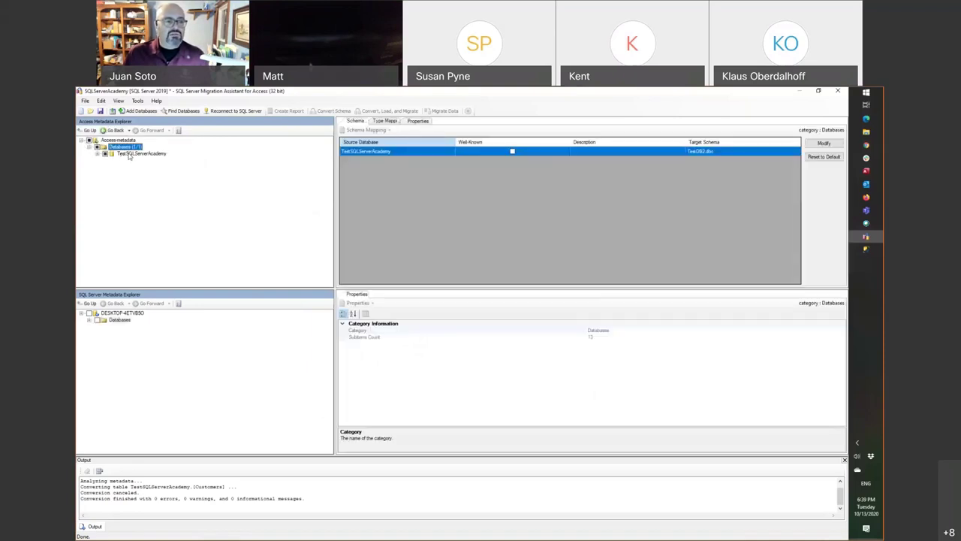
pyautogui.rightClick(130, 155)
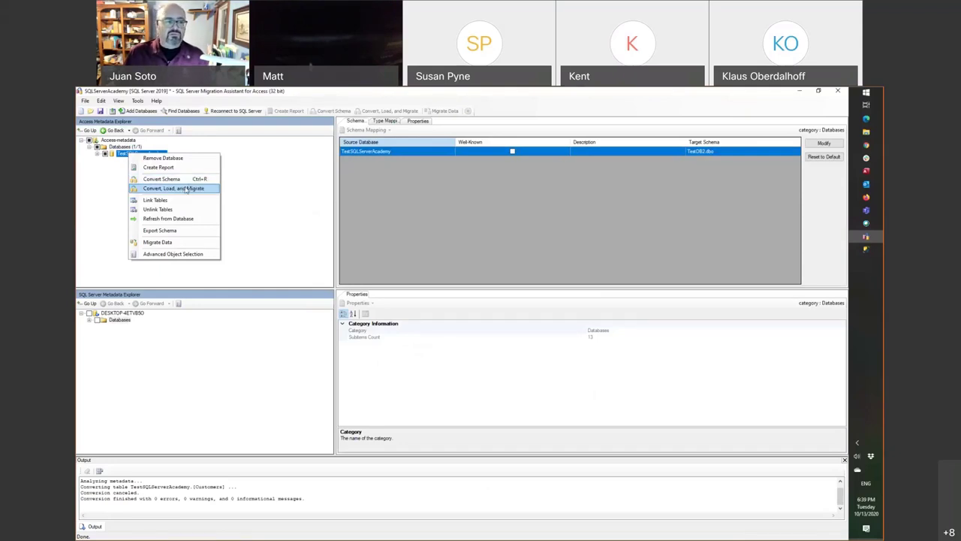
pyautogui.click(186, 190)
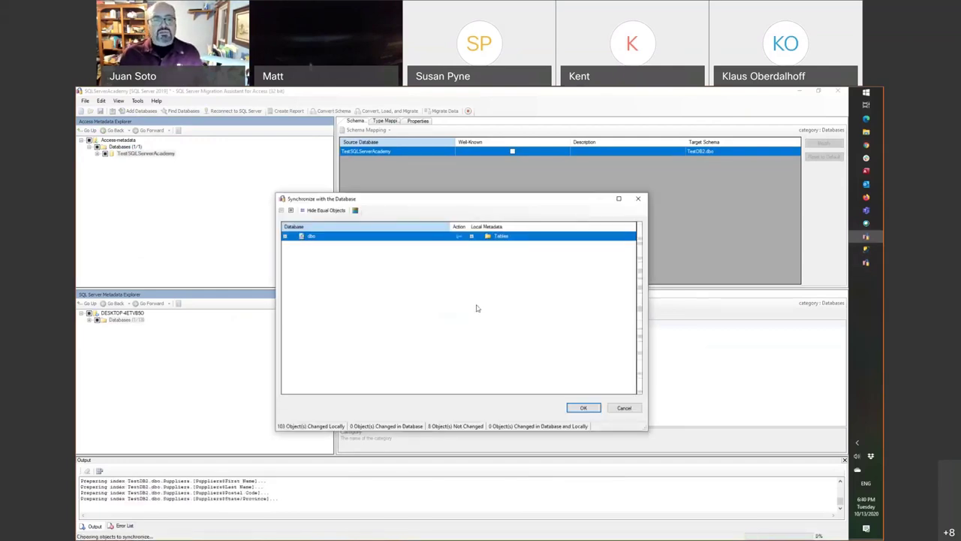
# Step: Cancel the dbo synchronization and prerequisites prompt, stopping the migration
pyautogui.click(285, 236)
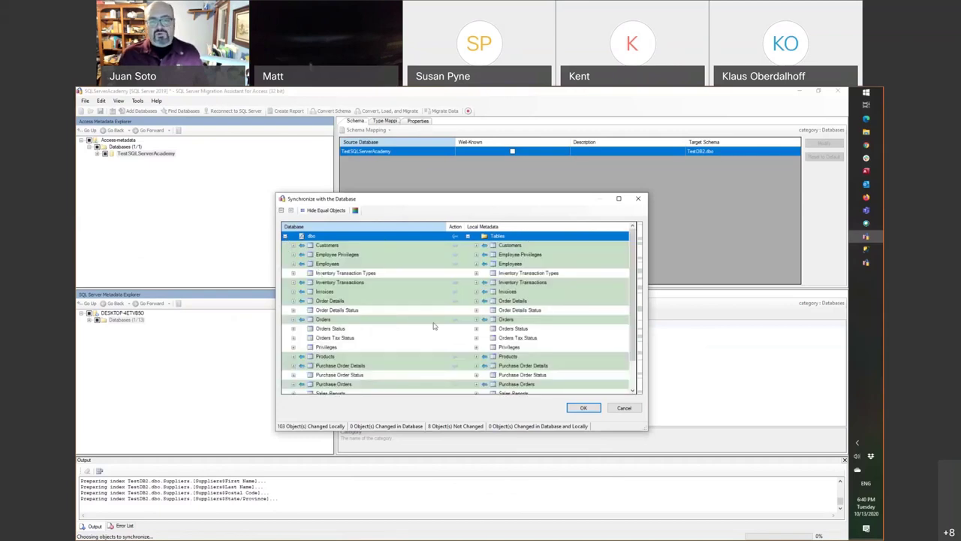
pyautogui.click(626, 408)
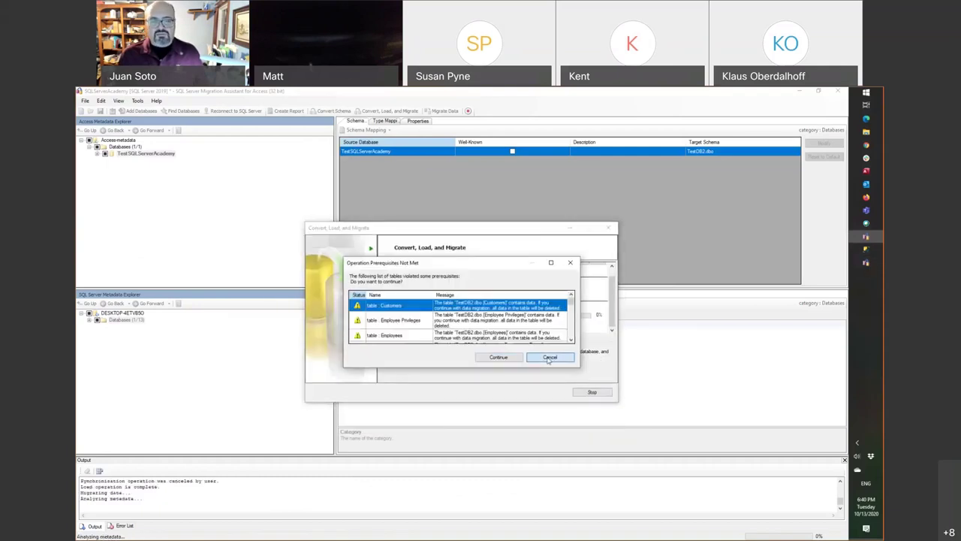
pyautogui.click(549, 357)
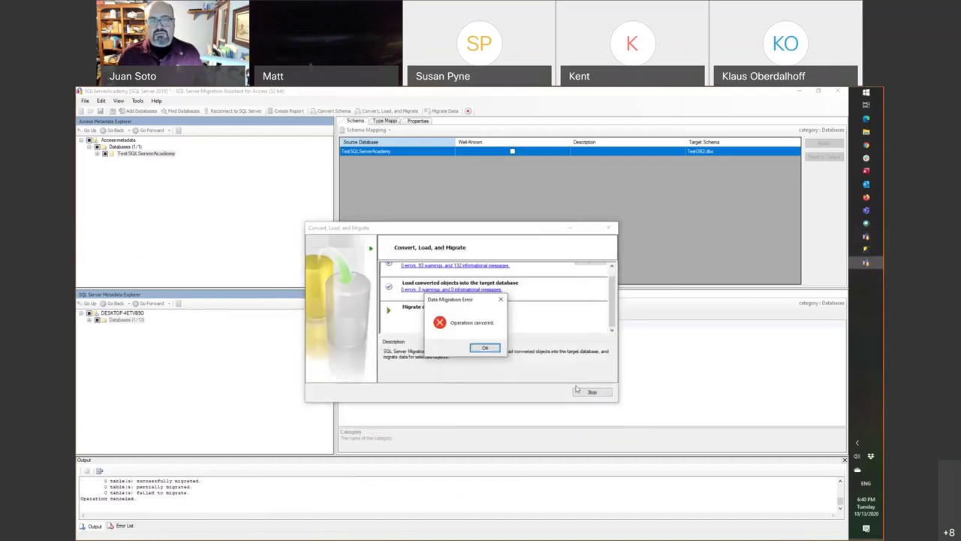
pyautogui.click(485, 348)
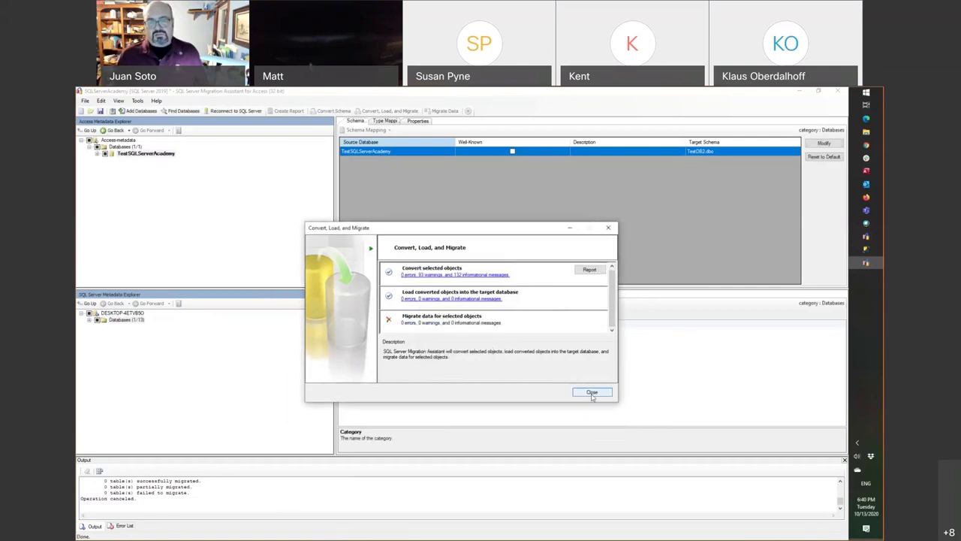
pyautogui.click(591, 392)
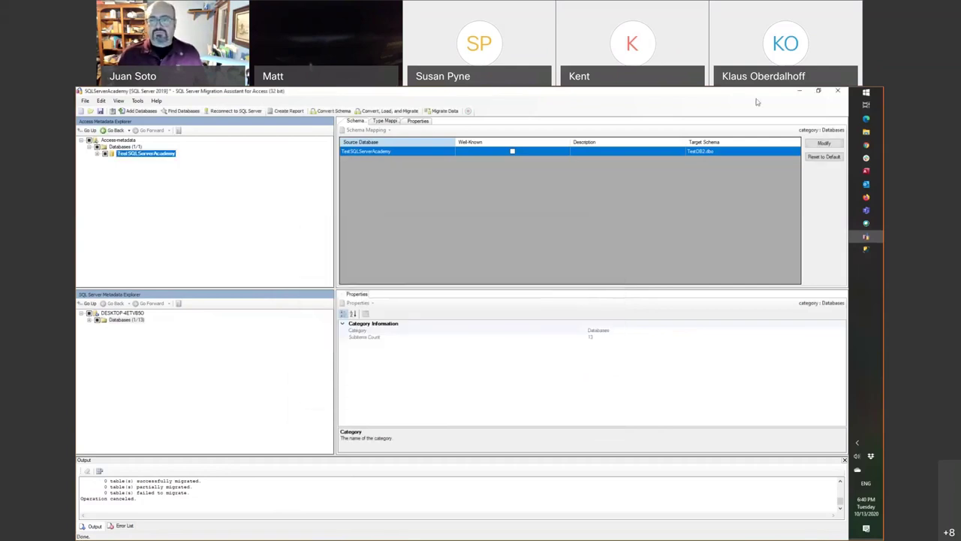
# Step: Exit SSMA without saving the project and relaunch it
pyautogui.click(838, 91)
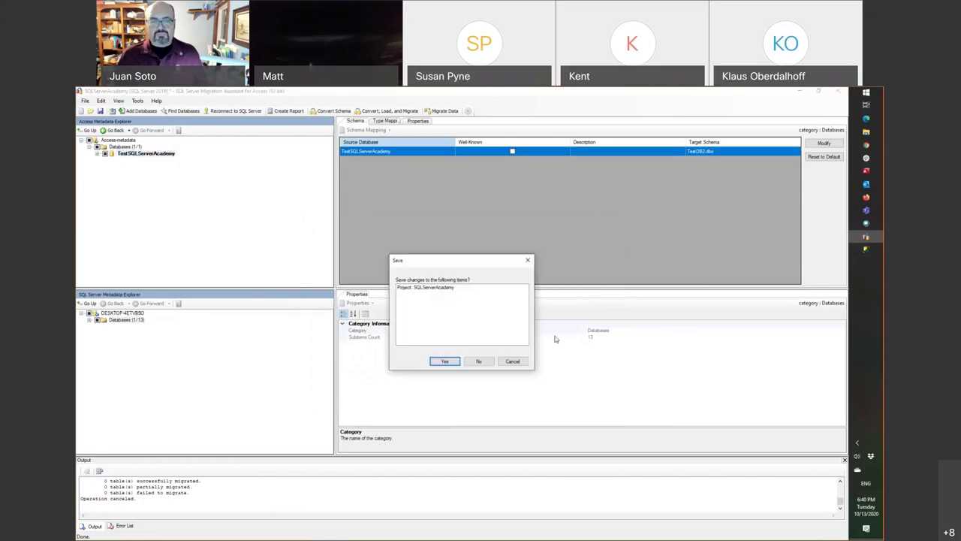
pyautogui.click(478, 361)
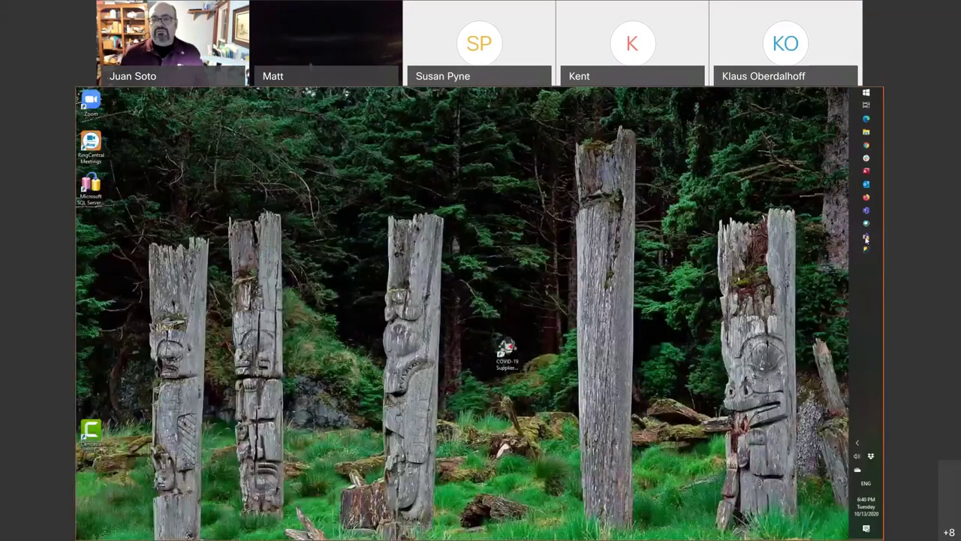
pyautogui.click(870, 238)
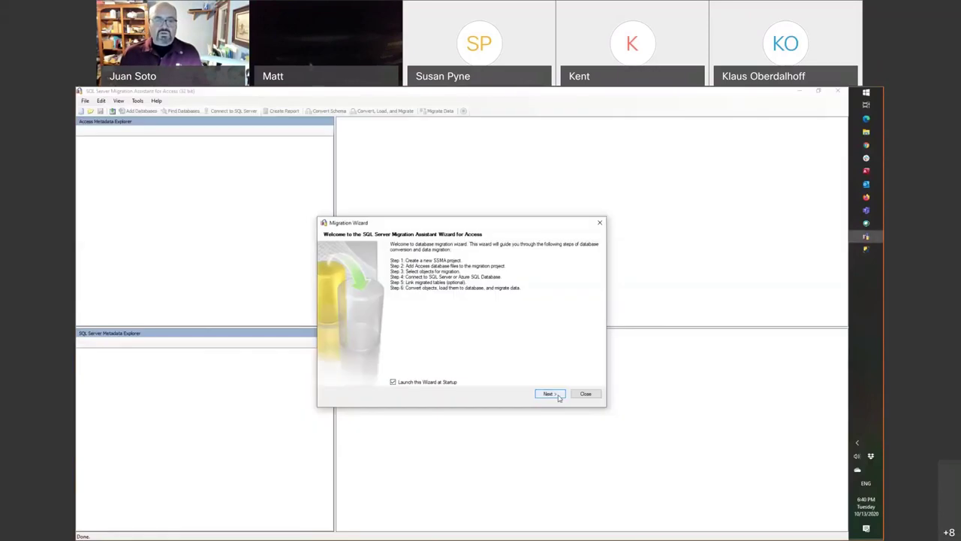
# Step: Name the new project SQLAcademyTry2, keeping SQL Server 2019 as the target
pyautogui.click(550, 394)
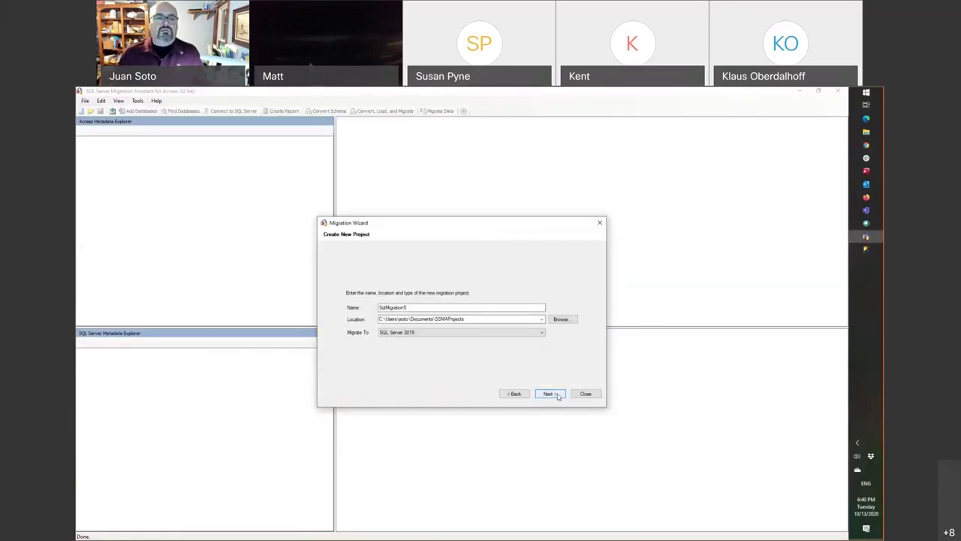
pyautogui.click(407, 306)
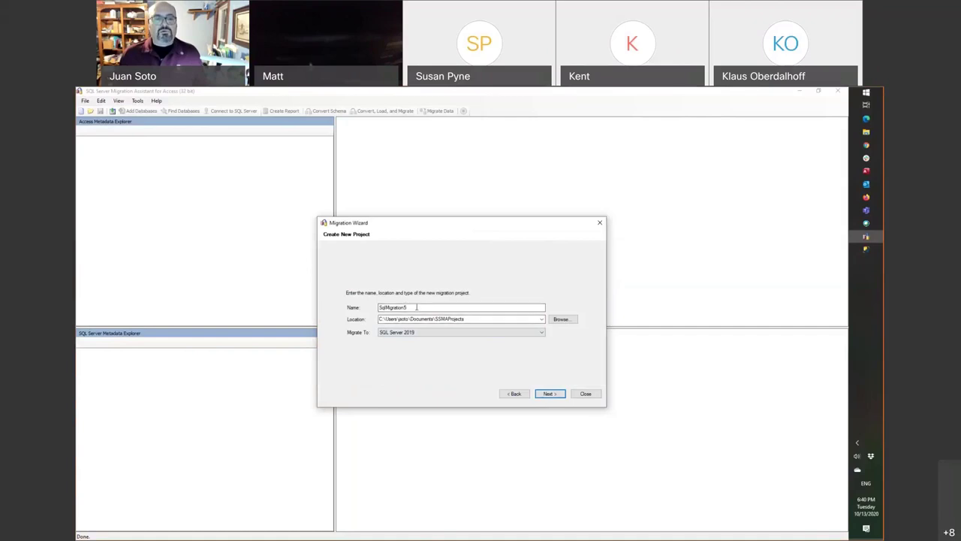
pyautogui.press('BackSpace')
pyautogui.press('BackSpace')
pyautogui.press('BackSpace')
pyautogui.press('BackSpace')
pyautogui.press('BackSpace')
pyautogui.press('BackSpace')
pyautogui.press('BackSpace')
pyautogui.press('BackSpace')
pyautogui.press('BackSpace')
pyautogui.press('BackSpace')
pyautogui.press('BackSpace')
pyautogui.press('BackSpace')
pyautogui.press('BackSpace')
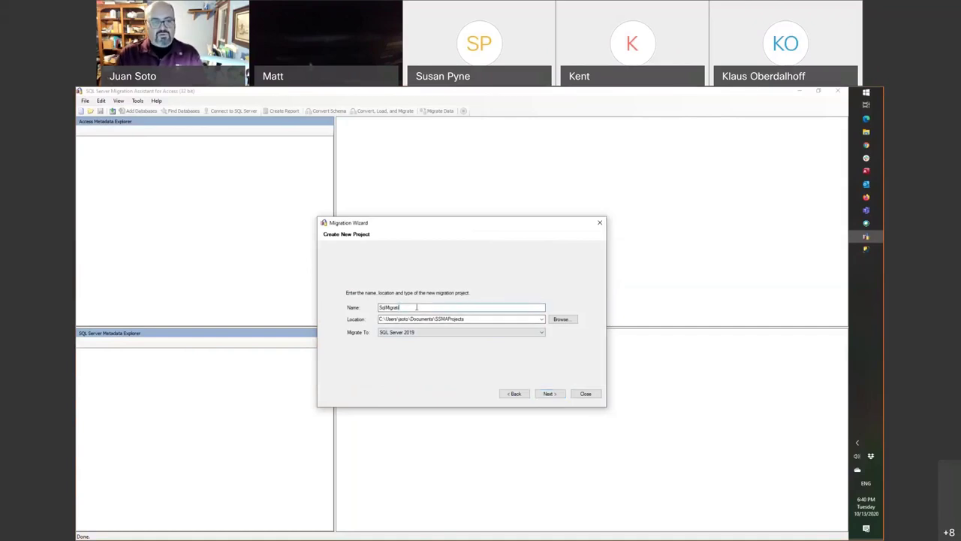
pyautogui.write('SQLAcademyTry2')
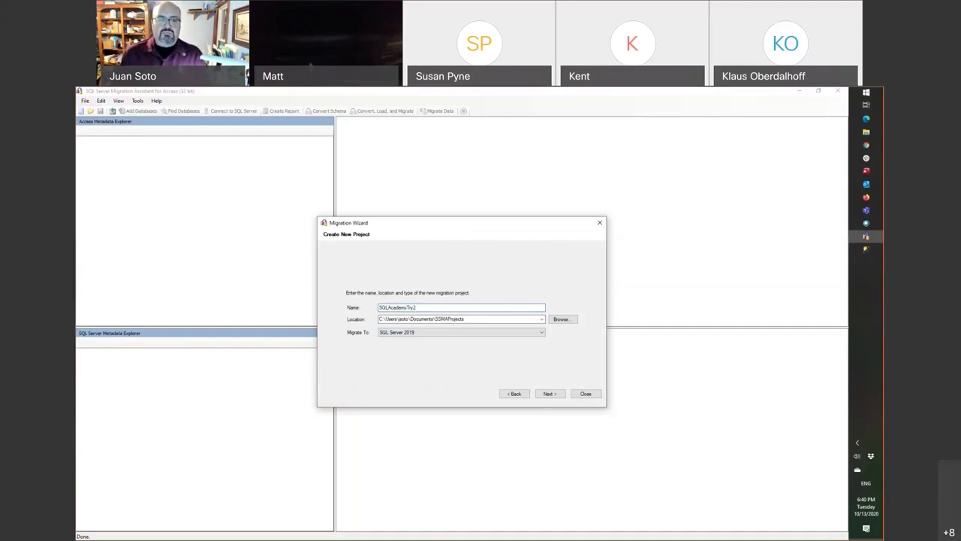
pyautogui.click(545, 395)
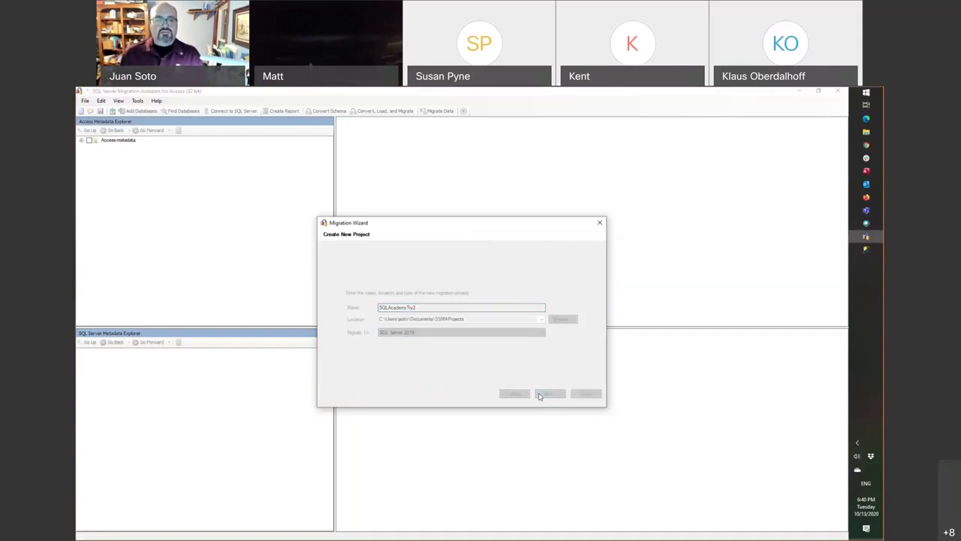
# Step: Add the TestSQLServerAcademy.accdb database file to the new migration project
pyautogui.click(572, 253)
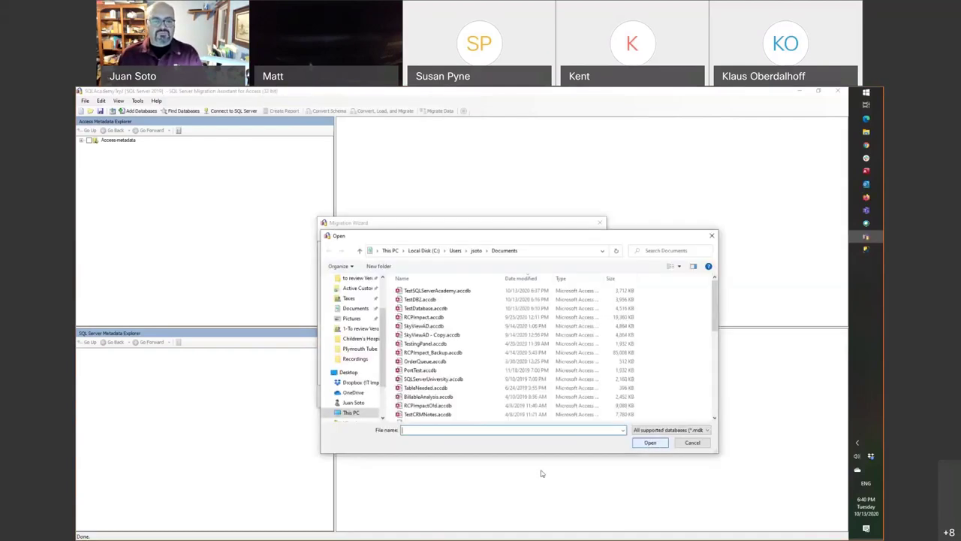
pyautogui.doubleClick(432, 292)
pyautogui.click(555, 394)
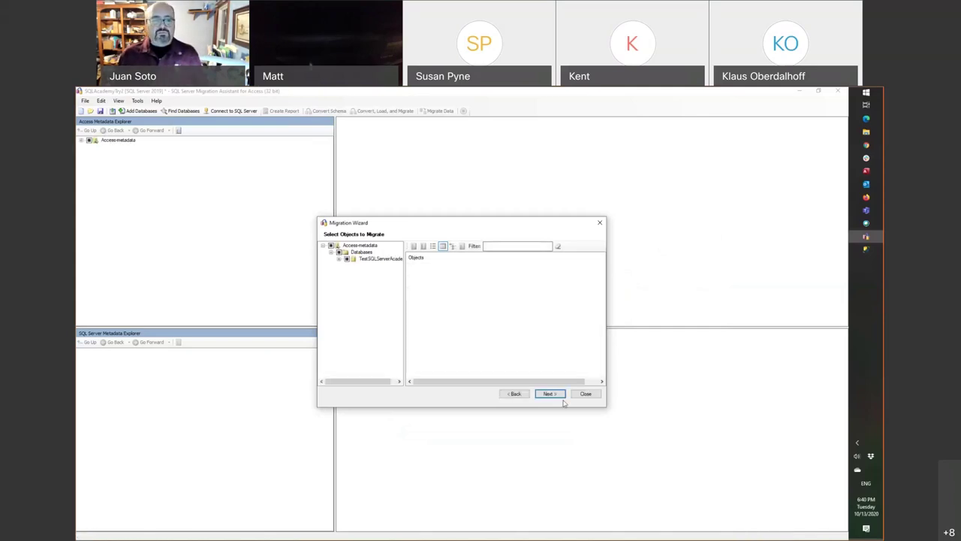
# Step: Select TestSQLServerAcademy's tables for migration and select the target database name to replace
pyautogui.click(339, 259)
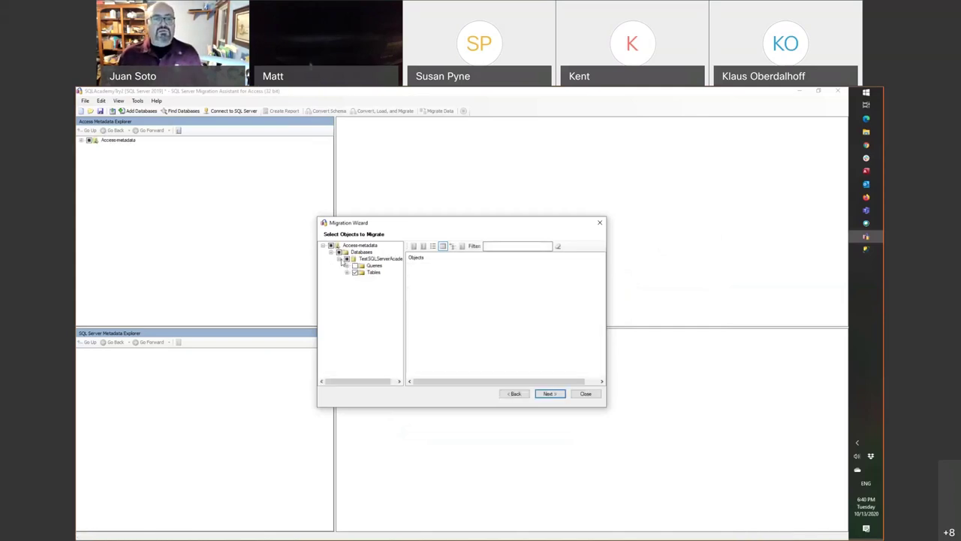
pyautogui.click(540, 394)
pyautogui.doubleClick(461, 317)
# Step: Connect to SQL Server using the database name SQLAcademyTry2
pyautogui.write('SQL')
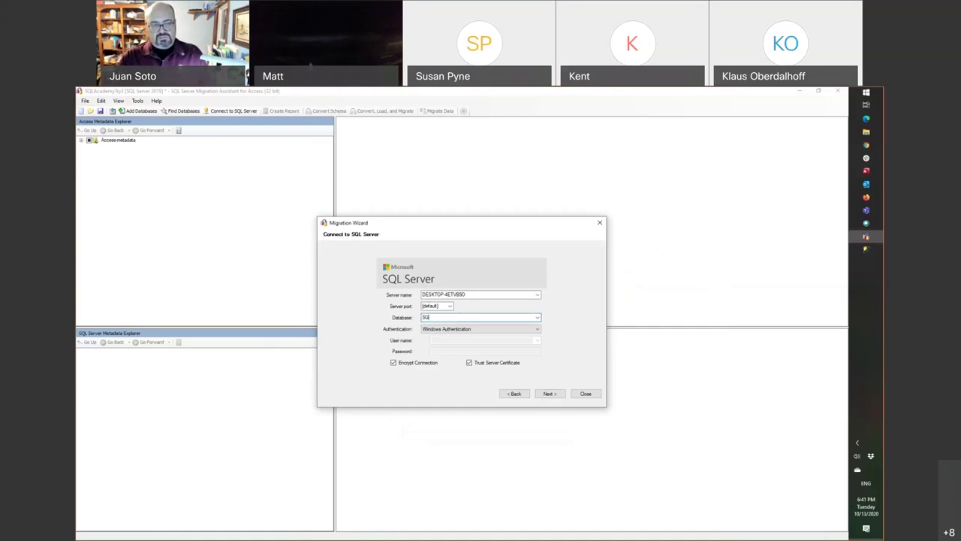
pyautogui.write('AcademyTry2')
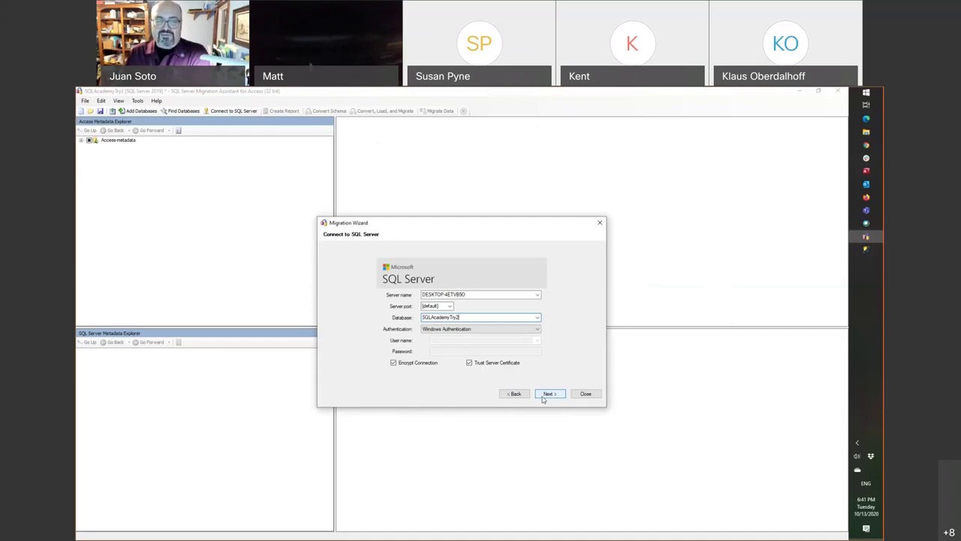
pyautogui.click(544, 395)
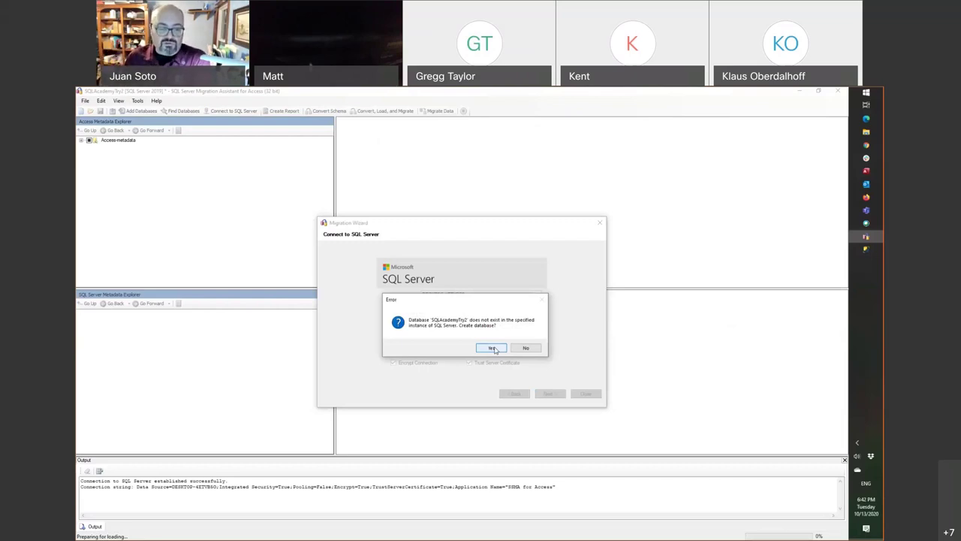
# Step: Create the SQLAcademyTry2 database, keep Link Tables enabled, and start the migration
pyautogui.click(493, 347)
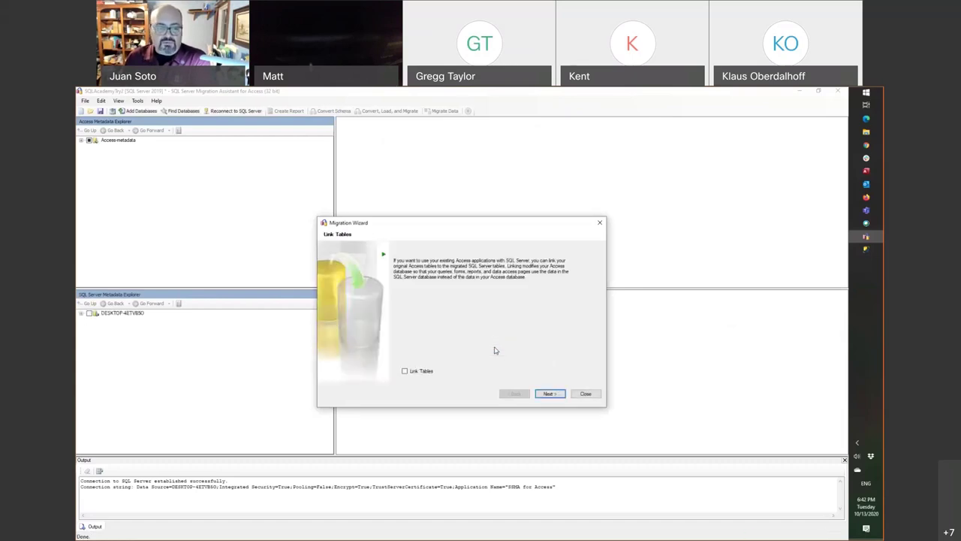
pyautogui.click(406, 371)
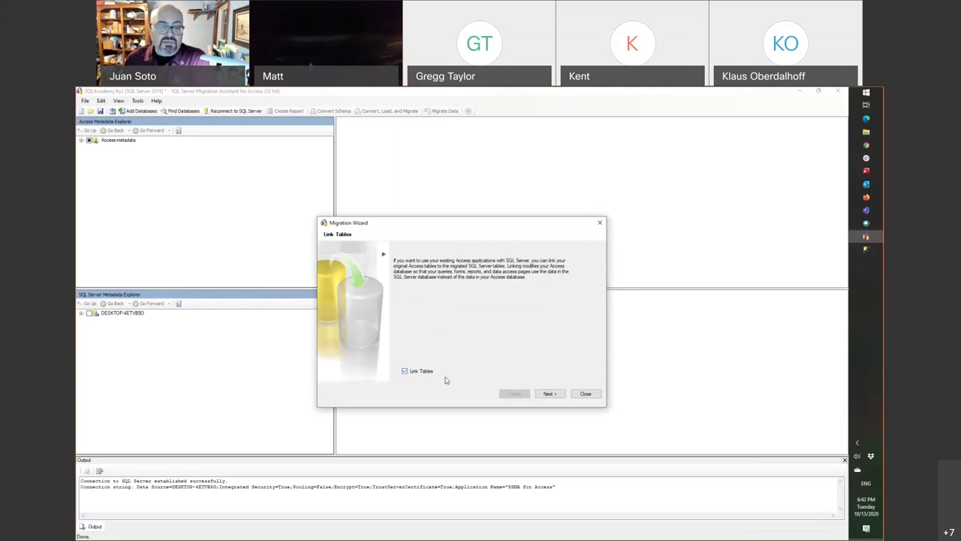
pyautogui.click(549, 395)
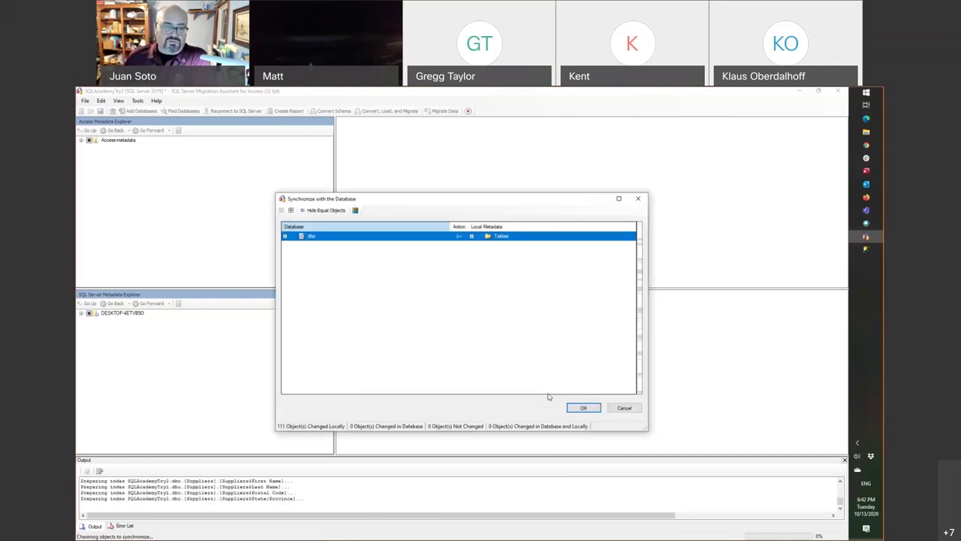
# Step: Review the dbo tables and confirm synchronizing them with the database
pyautogui.click(285, 236)
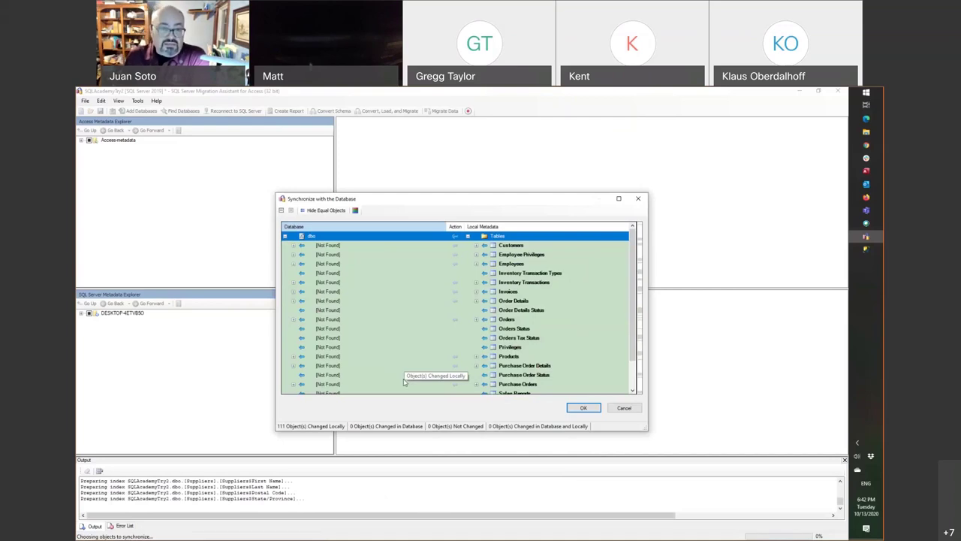
pyautogui.click(582, 408)
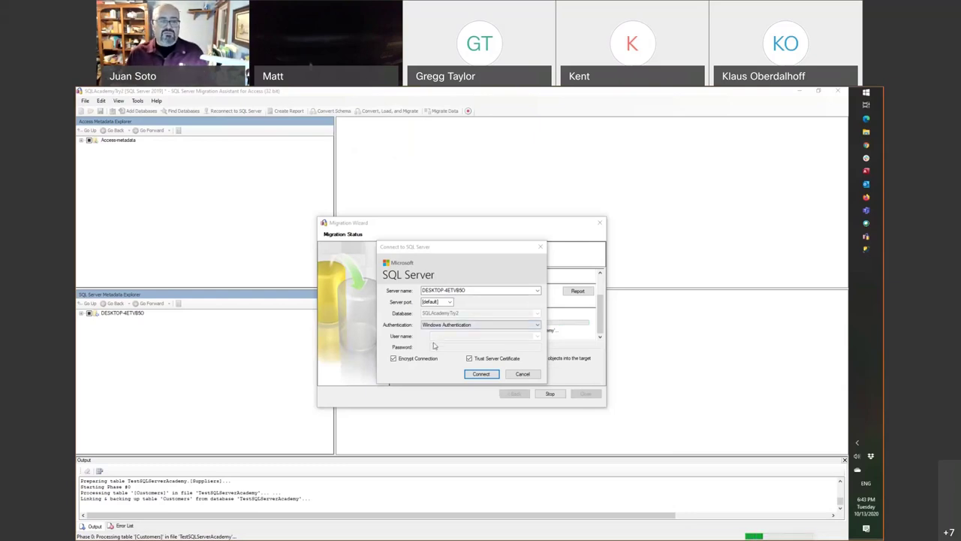
# Step: Log in to SQL Server with a Windows trusted connection for table linking
pyautogui.click(481, 374)
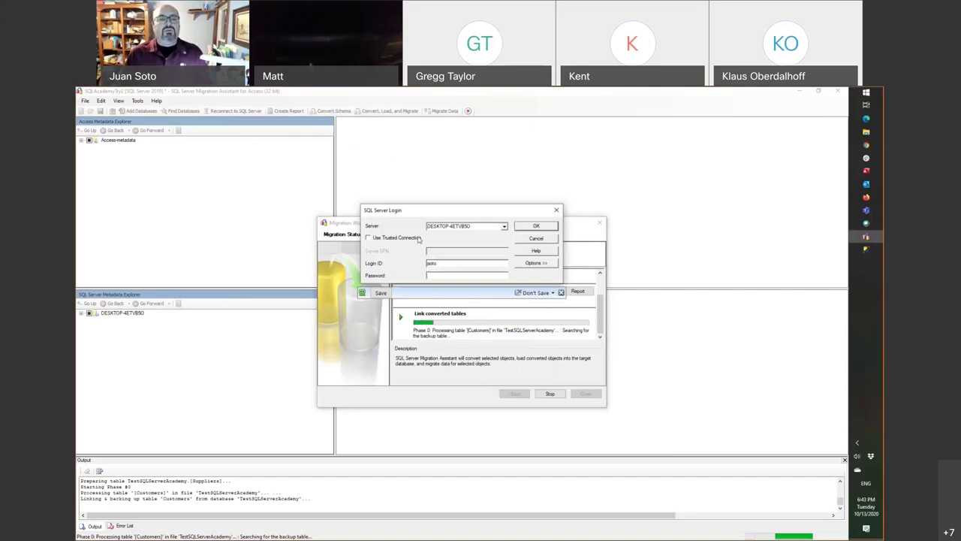
pyautogui.click(368, 238)
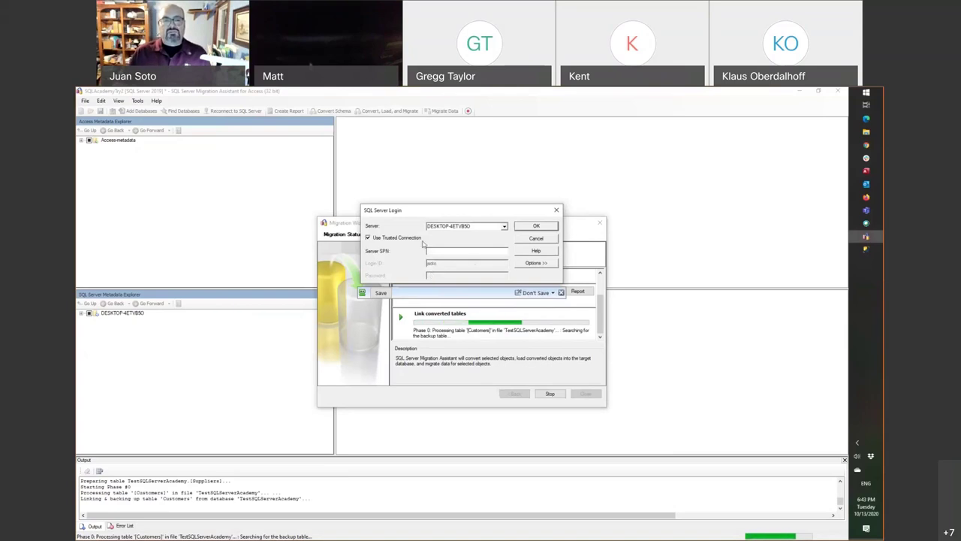
pyautogui.click(535, 226)
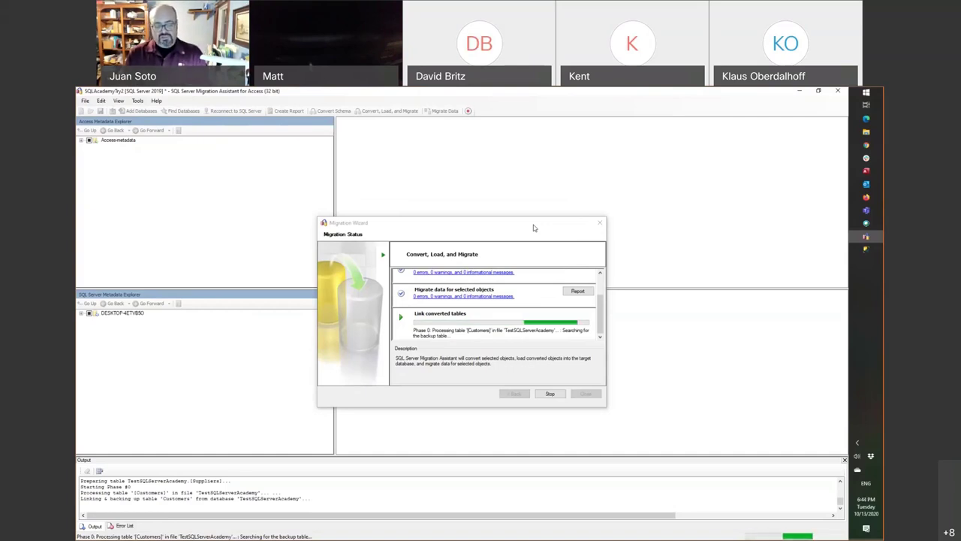
# Step: Search the Start menu for 'sql server' and 'configuration', then clear it and return to the migration
pyautogui.press('super')
pyautogui.write('sql')
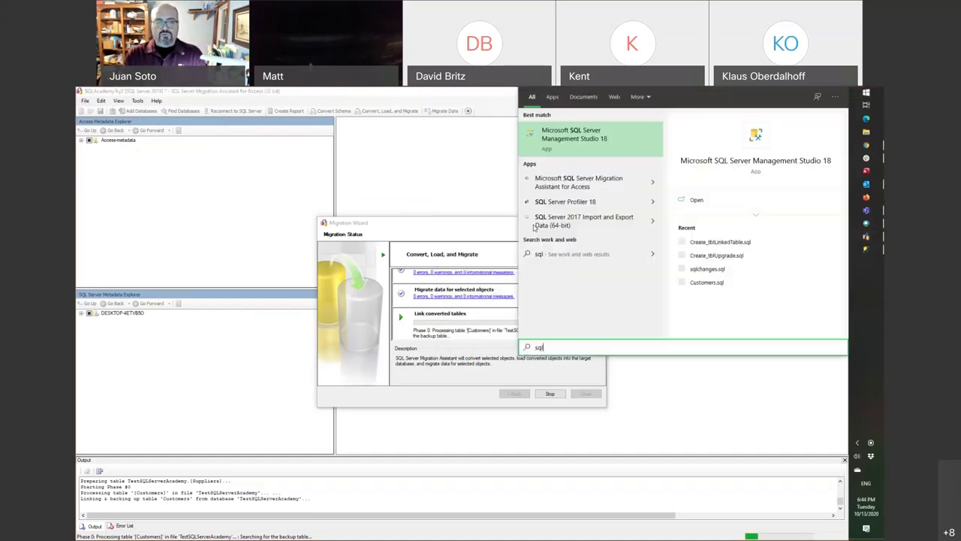
pyautogui.write(' s')
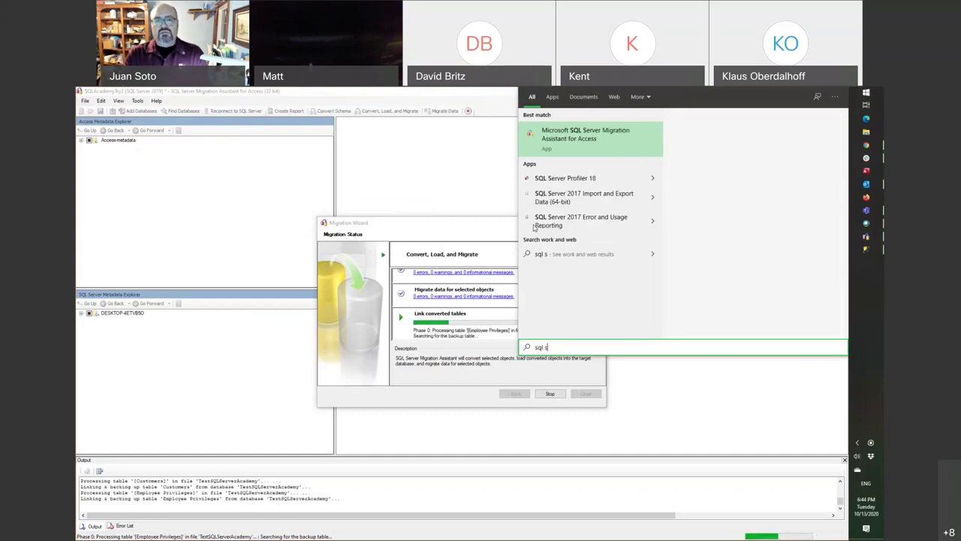
pyautogui.write('erver ')
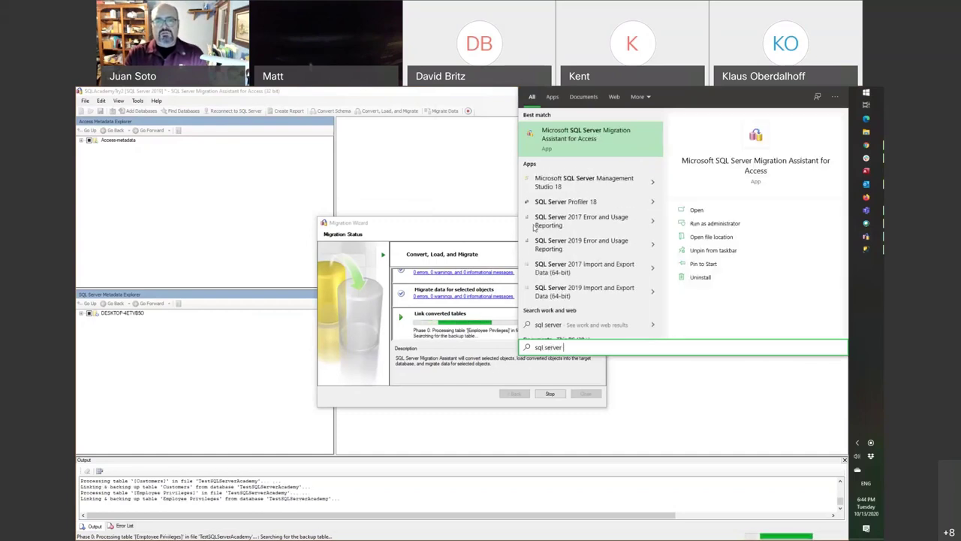
pyautogui.write('con')
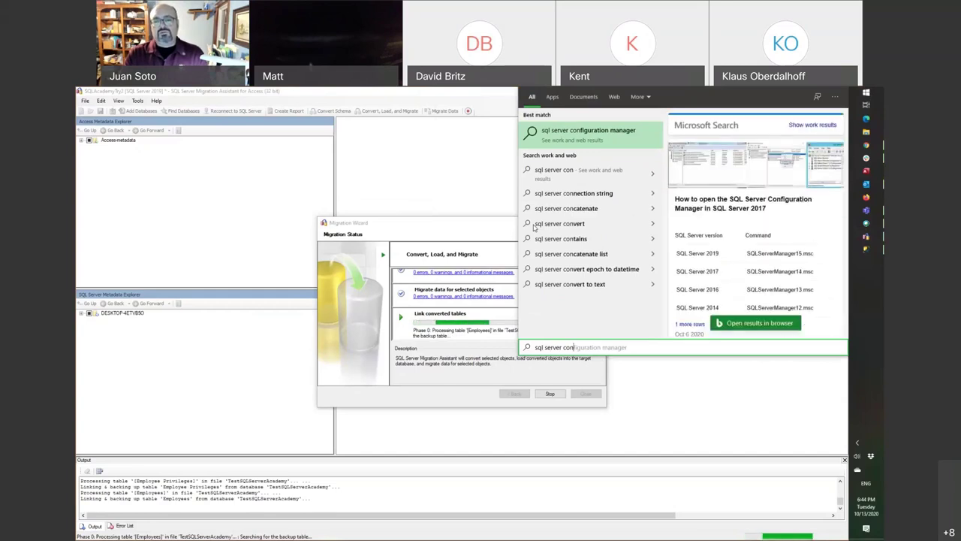
pyautogui.press('BackSpace')
pyautogui.press('BackSpace')
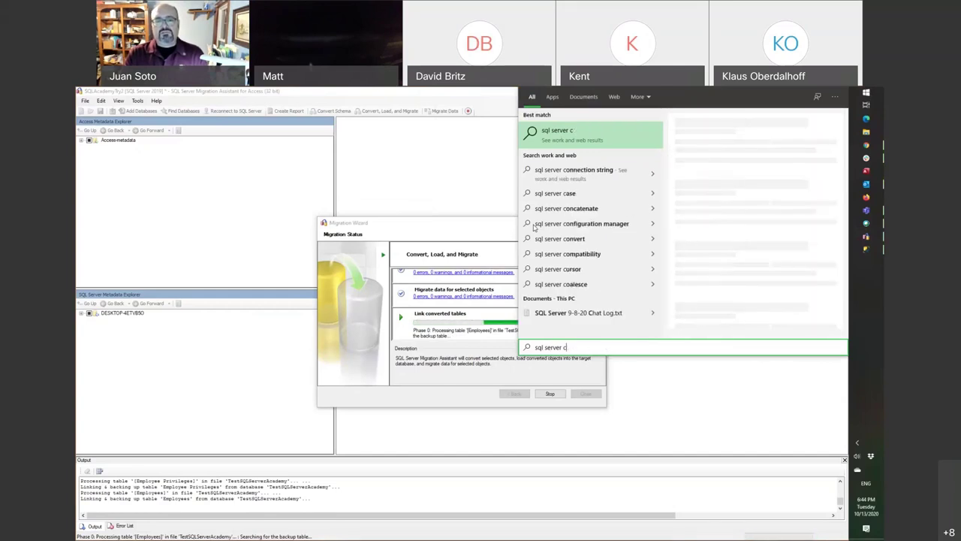
pyautogui.press('BackSpace')
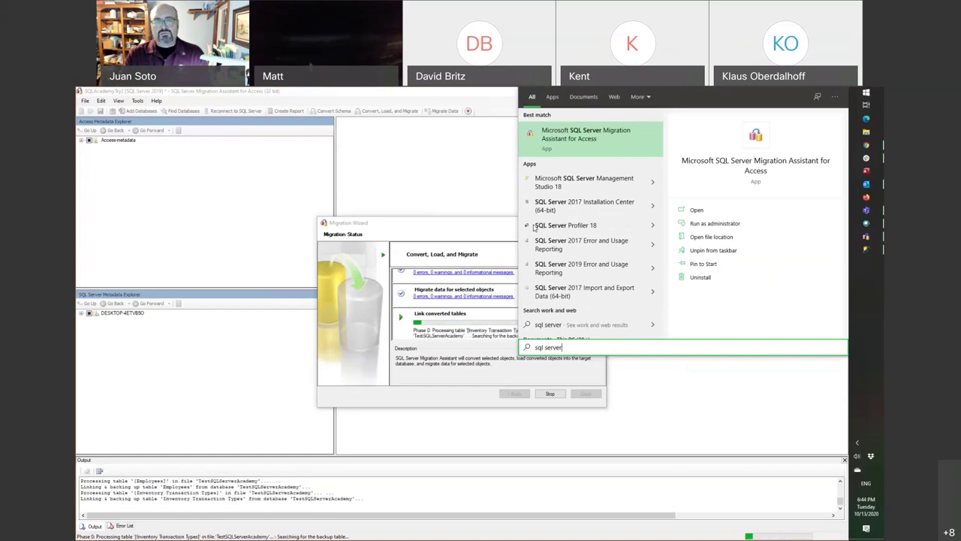
pyautogui.press('BackSpace')
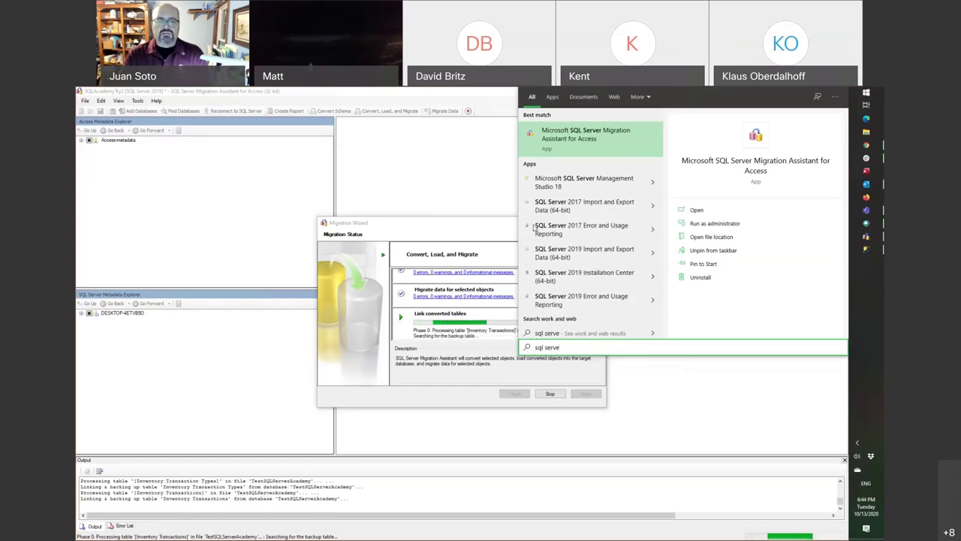
pyautogui.press('BackSpace')
pyautogui.press('BackSpace')
pyautogui.press('BackSpace')
pyautogui.press('BackSpace')
pyautogui.press('BackSpace')
pyautogui.press('BackSpace')
pyautogui.press('BackSpace')
pyautogui.press('BackSpace')
pyautogui.press('BackSpace')
pyautogui.write('config')
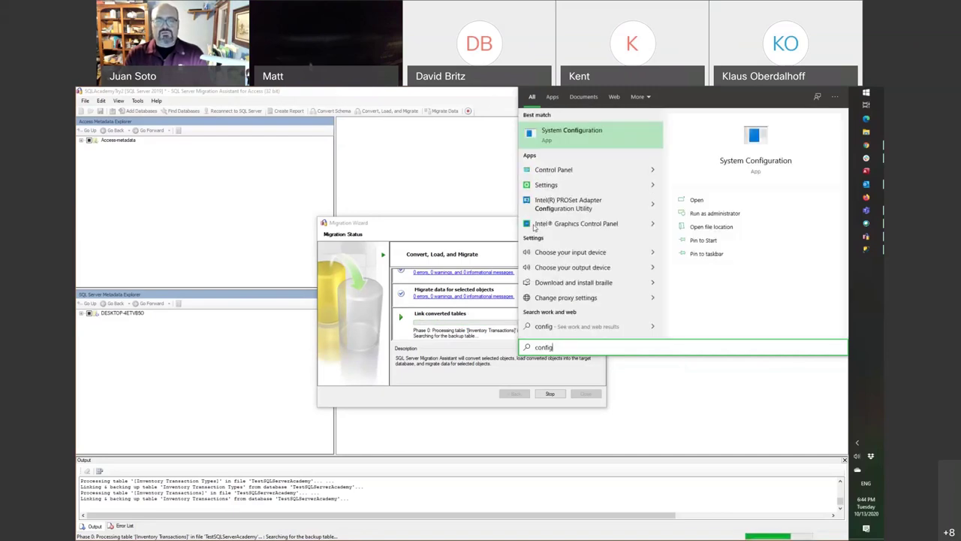
pyautogui.write('uration')
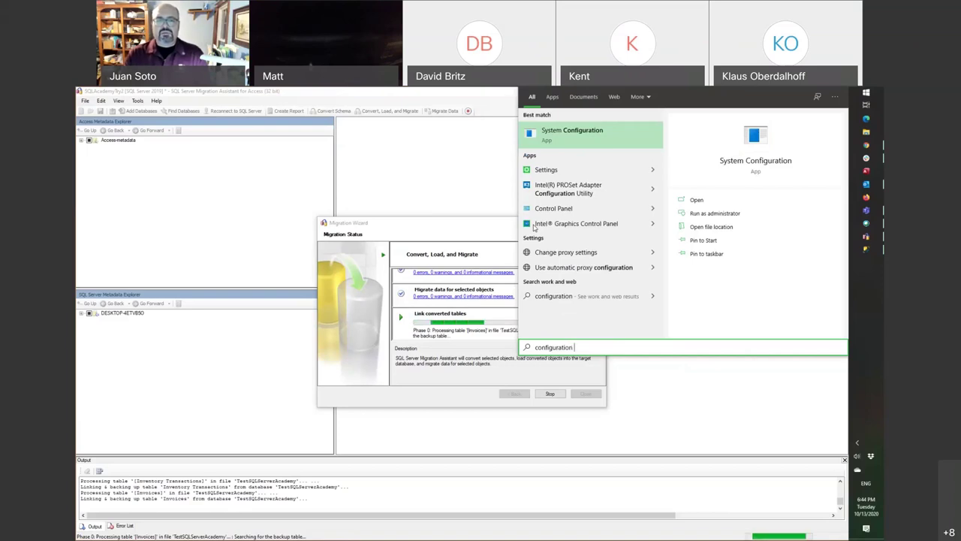
pyautogui.press('BackSpace')
pyautogui.press('BackSpace')
pyautogui.press('BackSpace')
pyautogui.press('BackSpace')
pyautogui.press('BackSpace')
pyautogui.press('BackSpace')
pyautogui.press('BackSpace')
pyautogui.press('BackSpace')
pyautogui.press('BackSpace')
pyautogui.press('BackSpace')
pyautogui.press('BackSpace')
pyautogui.press('BackSpace')
pyautogui.press('BackSpace')
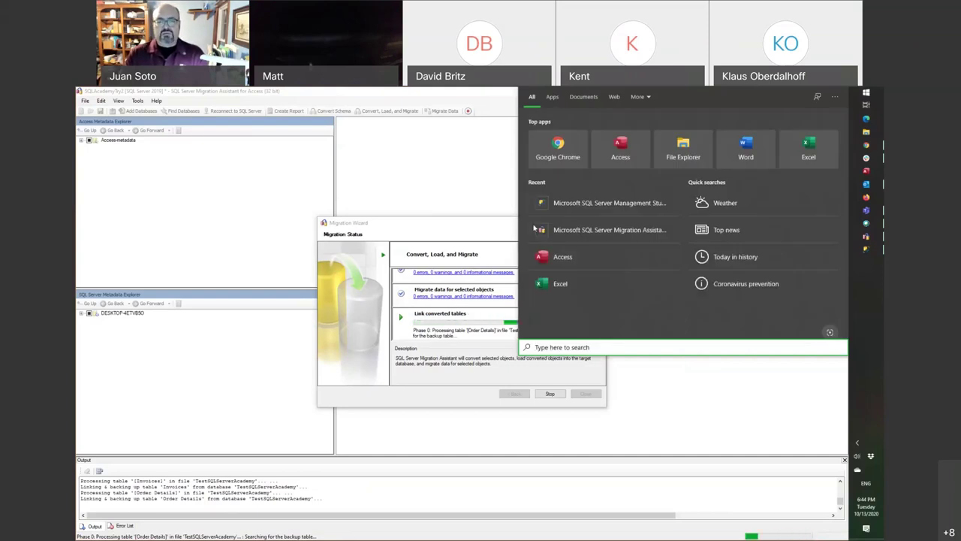
pyautogui.write('sql server')
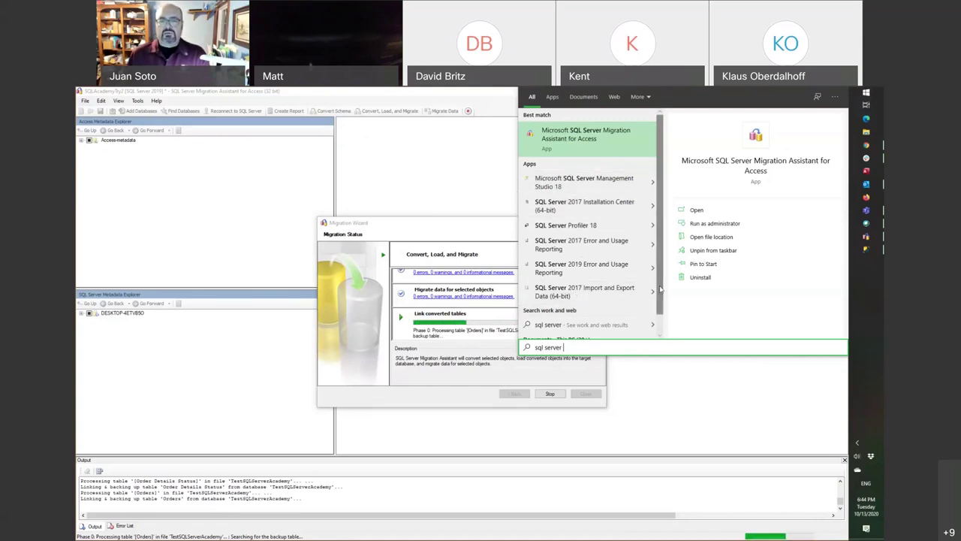
pyautogui.press('BackSpace')
pyautogui.press('BackSpace')
pyautogui.press('BackSpace')
pyautogui.press('BackSpace')
pyautogui.press('BackSpace')
pyautogui.press('BackSpace')
pyautogui.press('BackSpace')
pyautogui.press('BackSpace')
pyautogui.press('BackSpace')
pyautogui.press('BackSpace')
pyautogui.press('BackSpace')
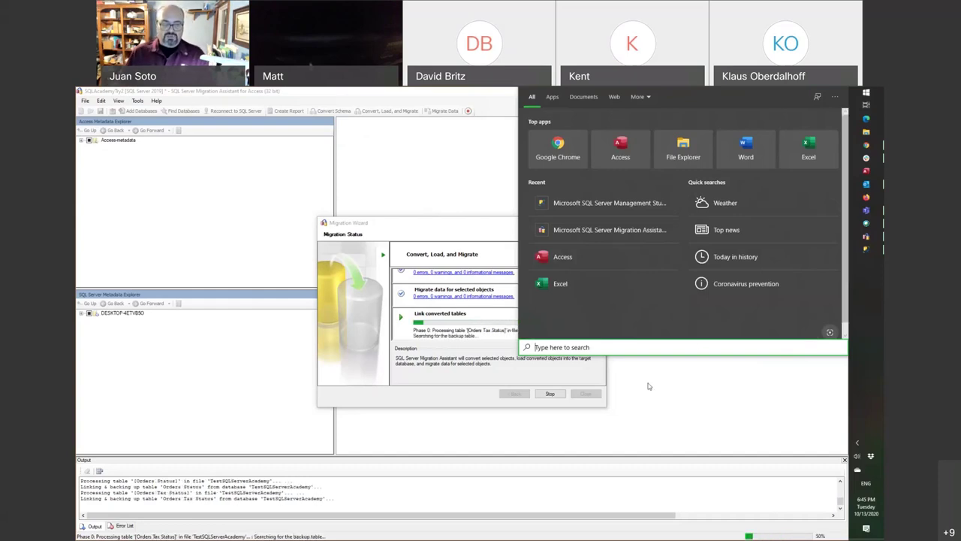
pyautogui.press('super')
pyautogui.click(699, 388)
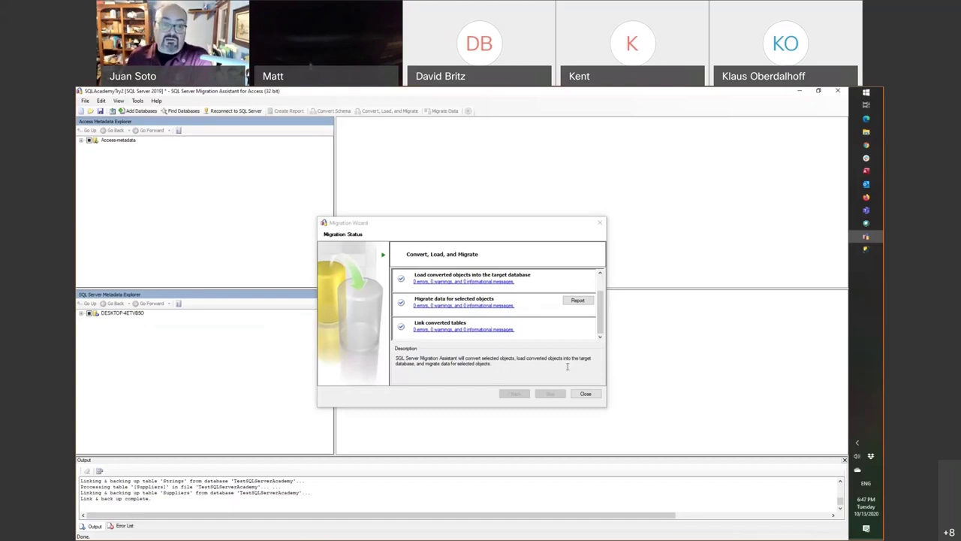
# Step: Open the conversion results listing 6 errors and 245 warnings
pyautogui.click(601, 275)
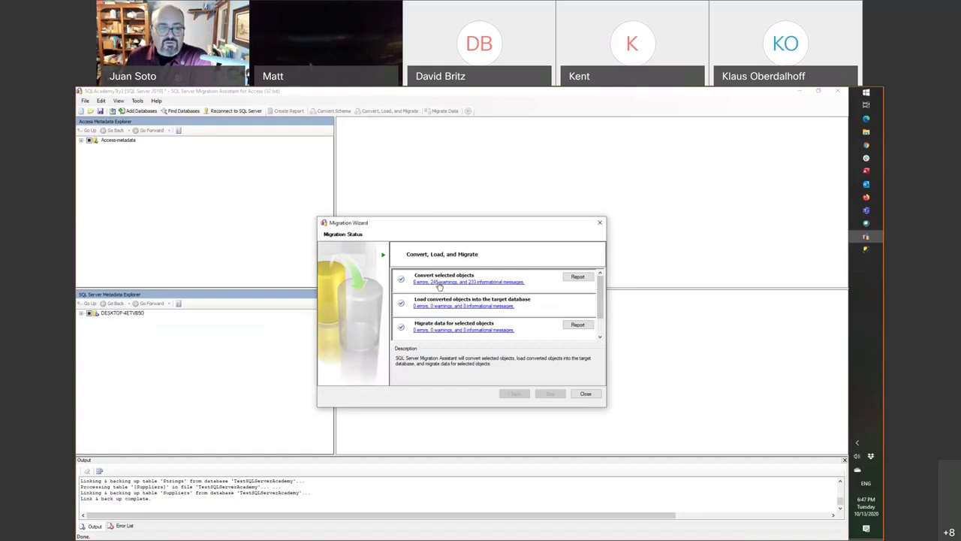
pyautogui.click(439, 283)
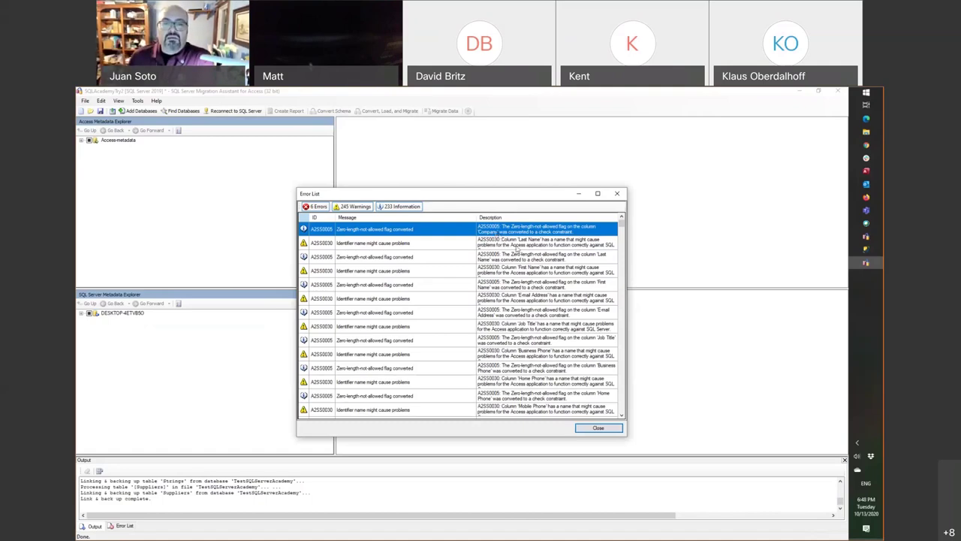
# Step: Inspect the Last Name warning and the A2SS0070 unsupported Attachment datatype error
pyautogui.click(518, 248)
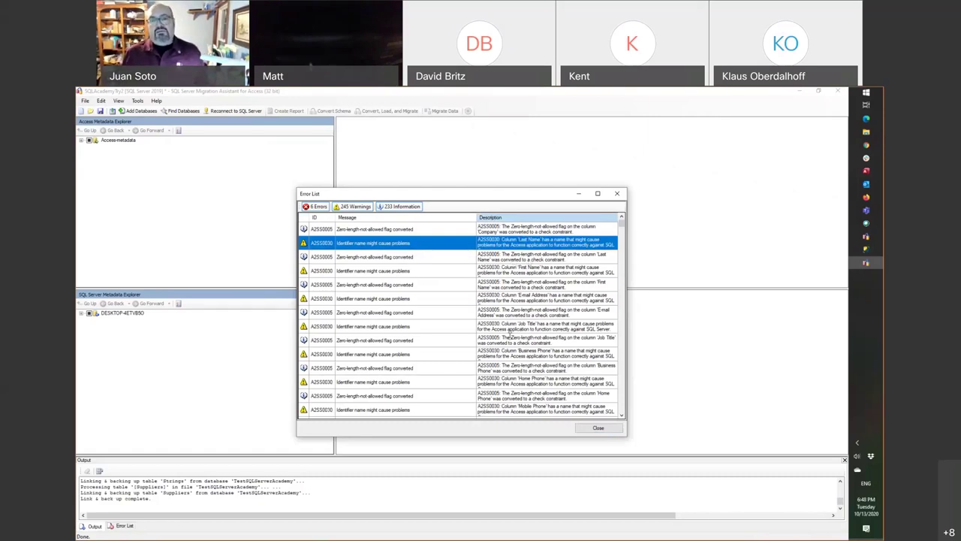
pyautogui.scroll(-5, 510, 333)
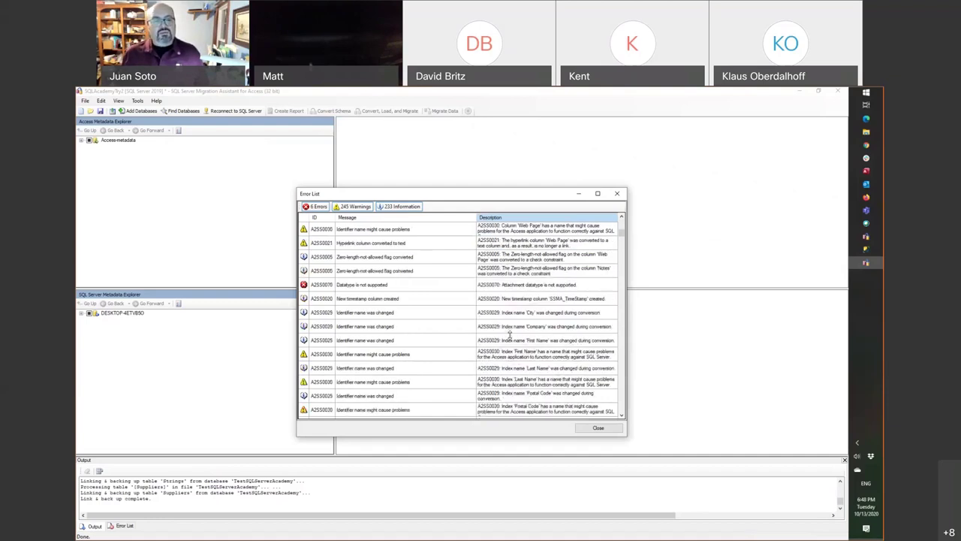
pyautogui.click(489, 286)
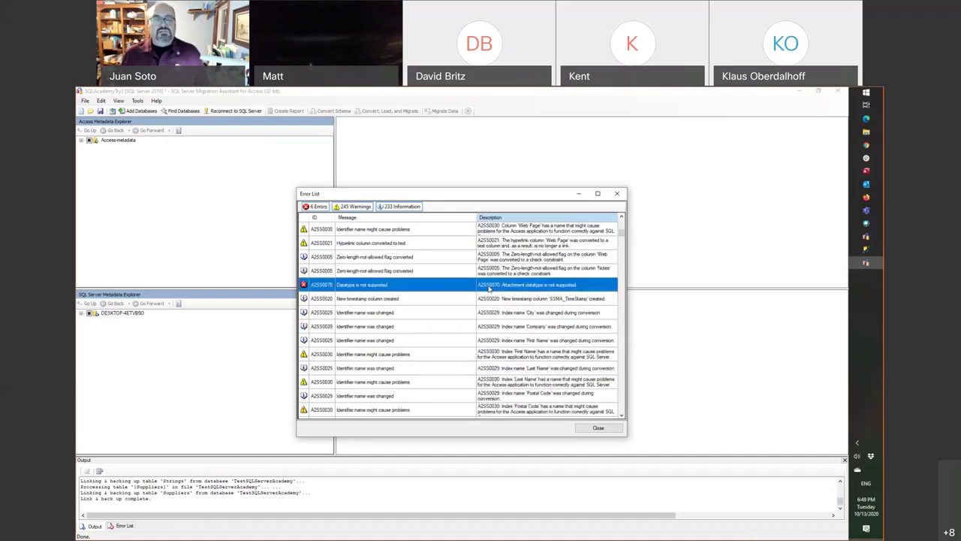
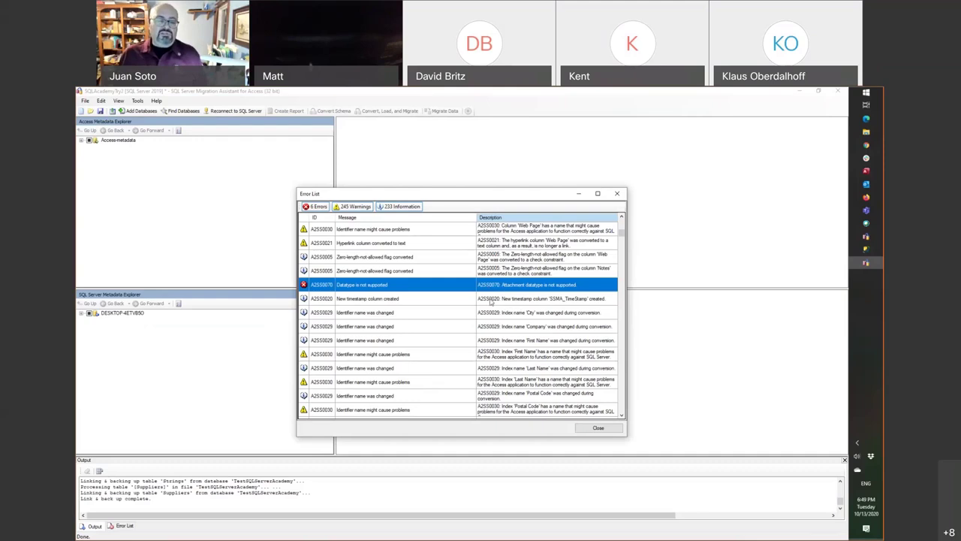
# Step: Check the A2SS0020 timestamp-column message in the Error List, then close the list
pyautogui.click(384, 300)
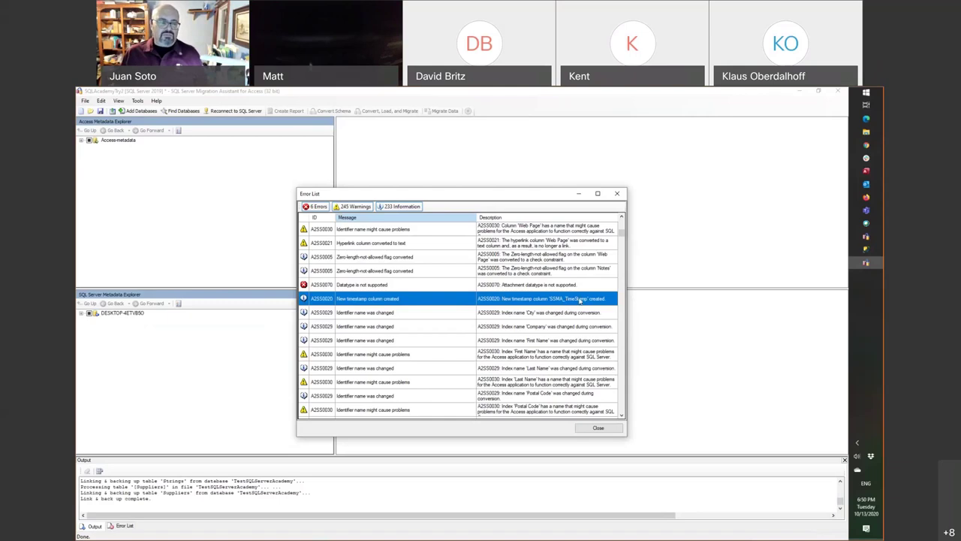
pyautogui.click(598, 428)
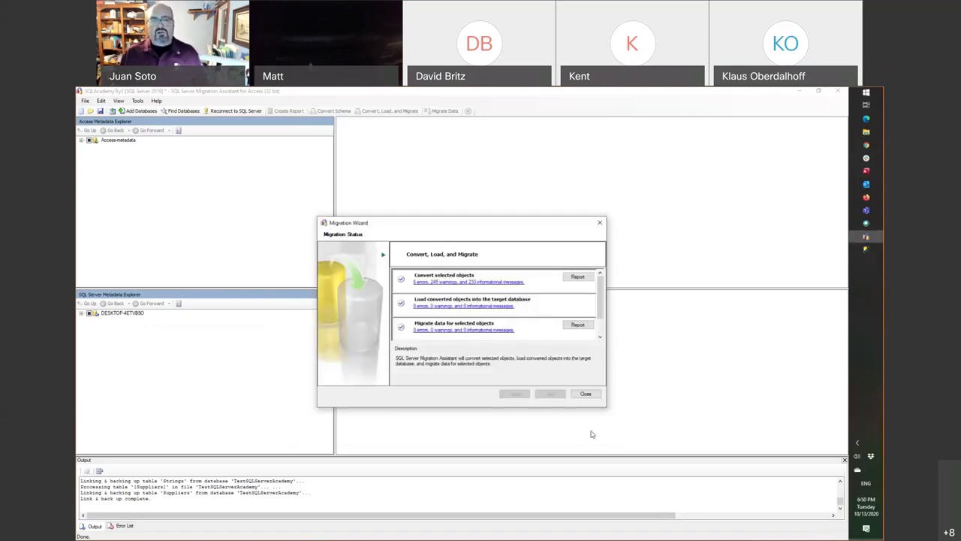
pyautogui.click(583, 277)
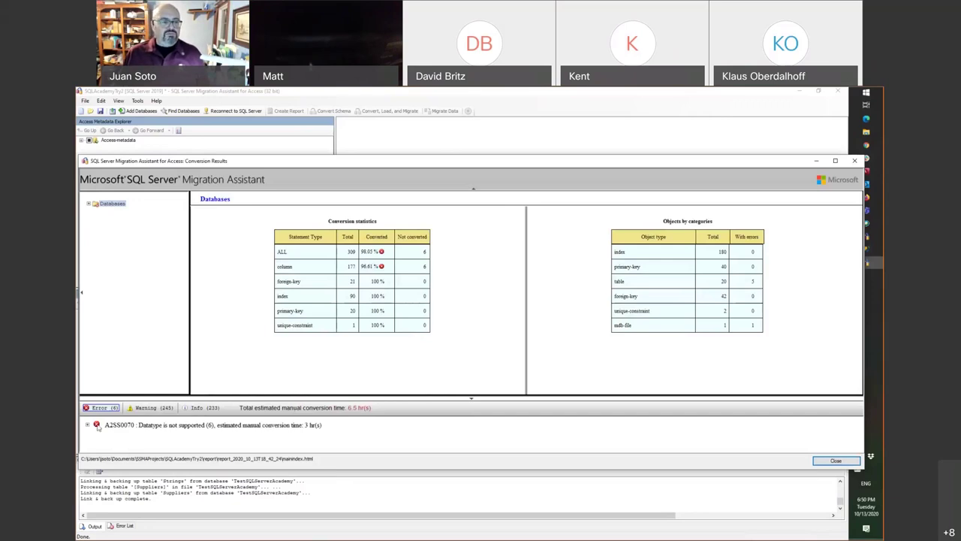
pyautogui.click(88, 425)
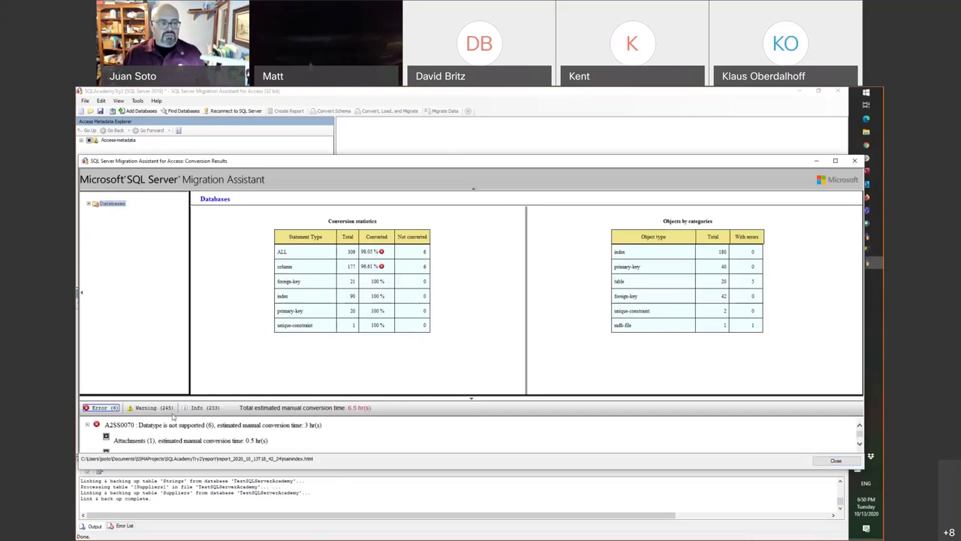
pyautogui.click(146, 408)
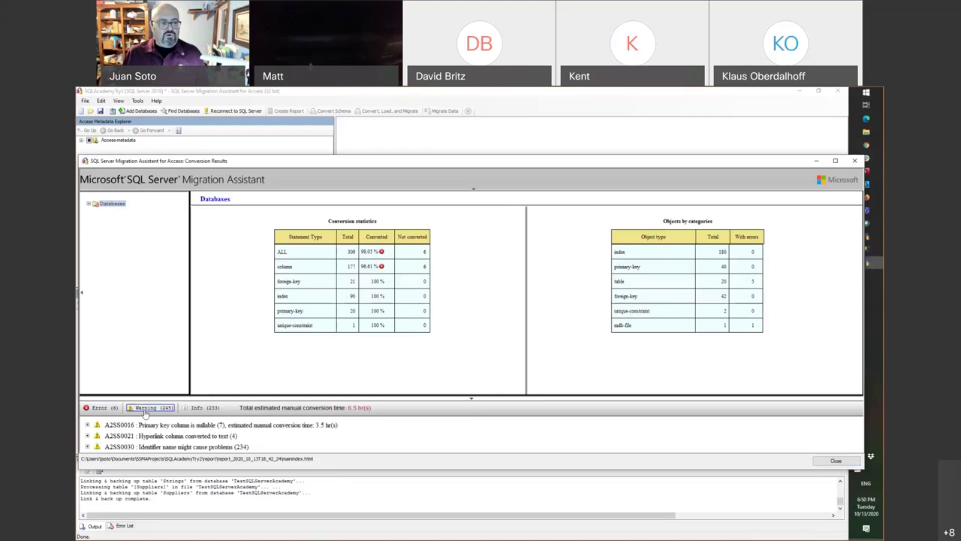
pyautogui.click(96, 410)
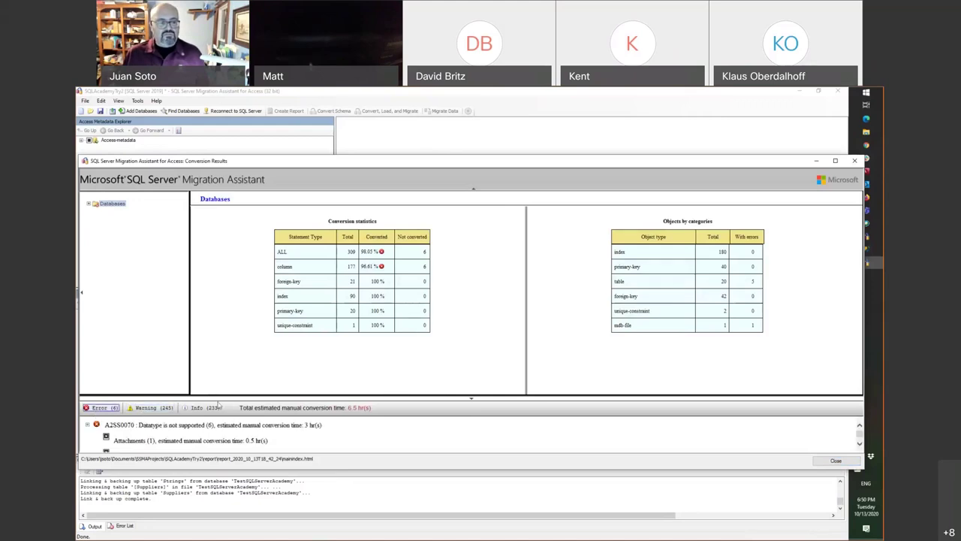
pyautogui.click(216, 408)
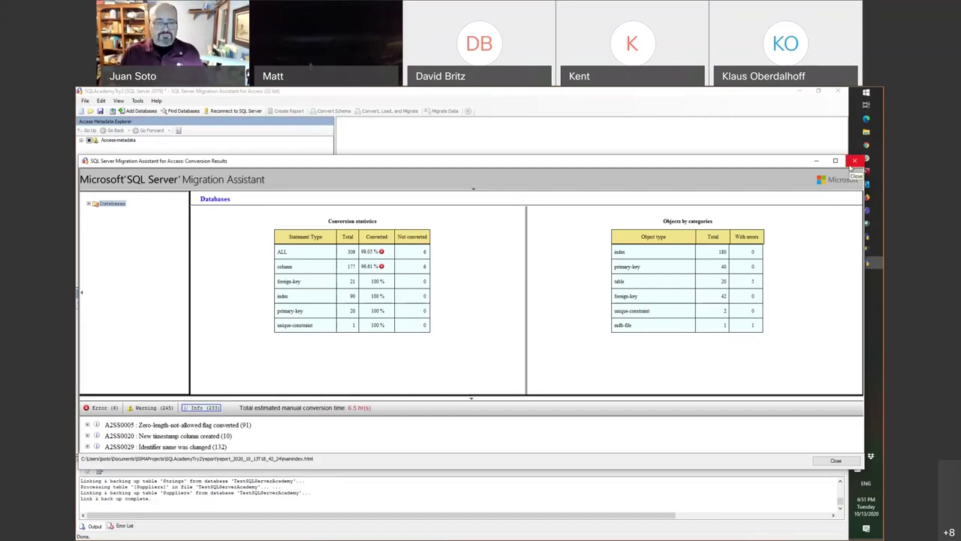
pyautogui.click(851, 164)
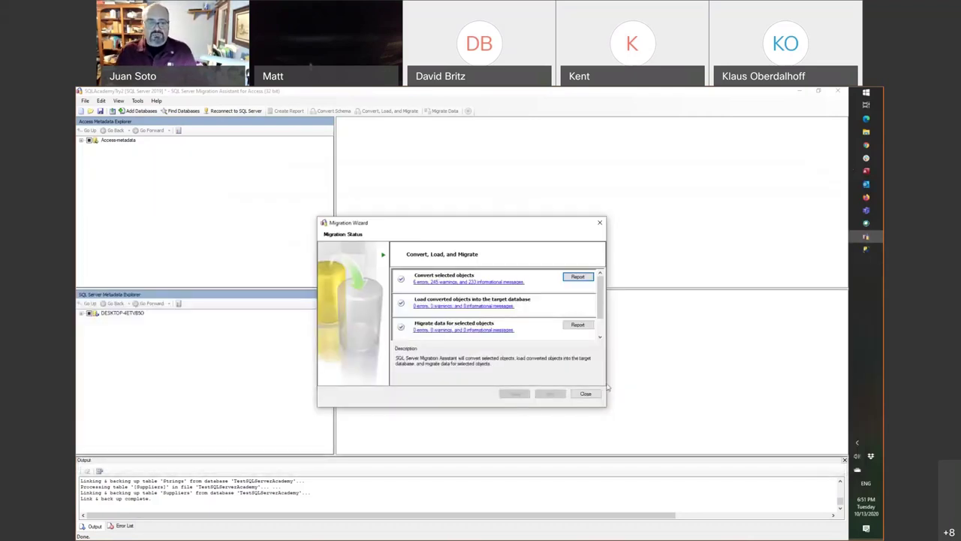
# Step: Close the migration wizard and save the project, including TestSQLServerAcademy metadata
pyautogui.click(585, 394)
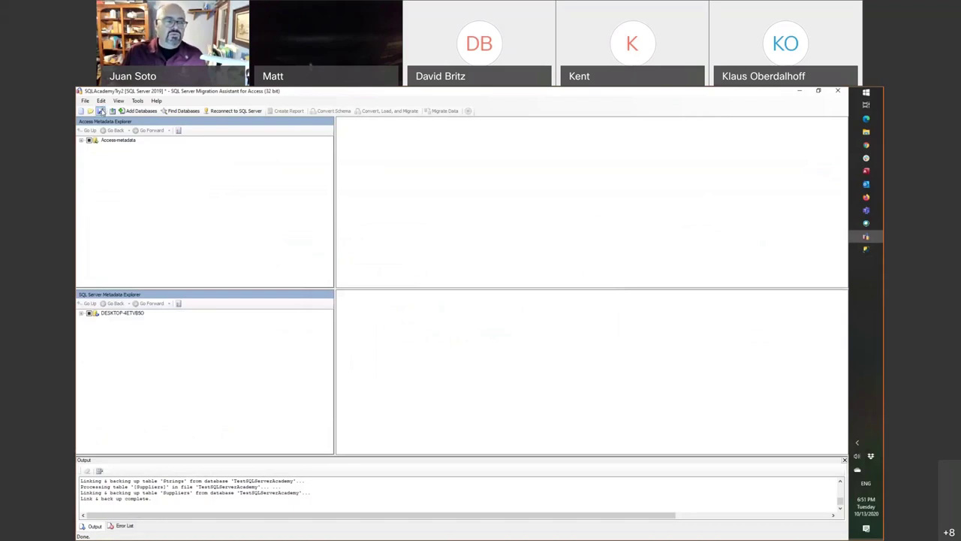
pyautogui.click(101, 111)
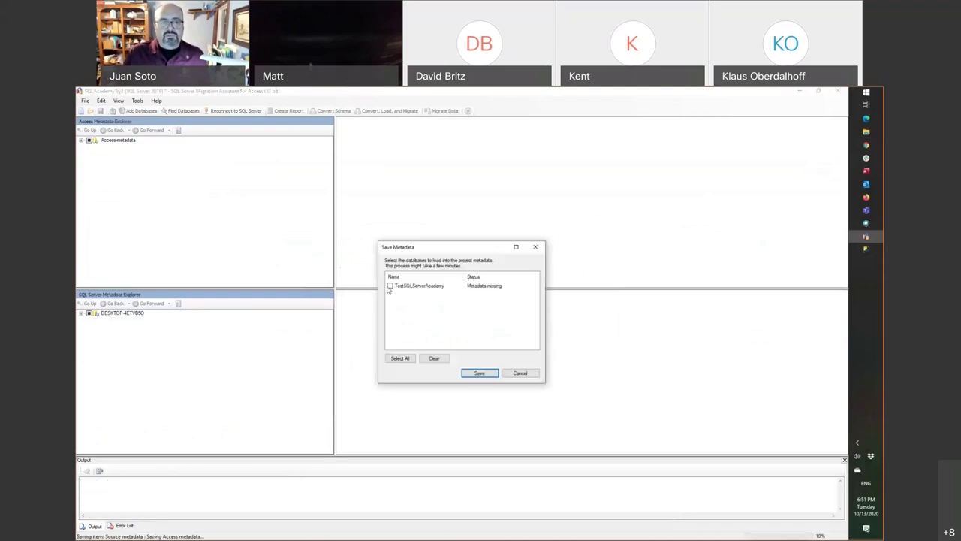
pyautogui.click(390, 286)
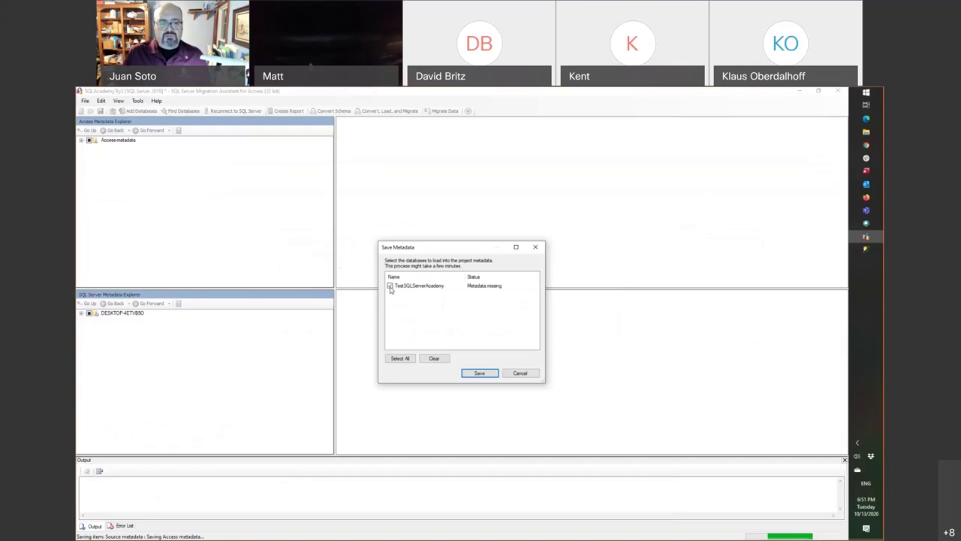
pyautogui.click(480, 373)
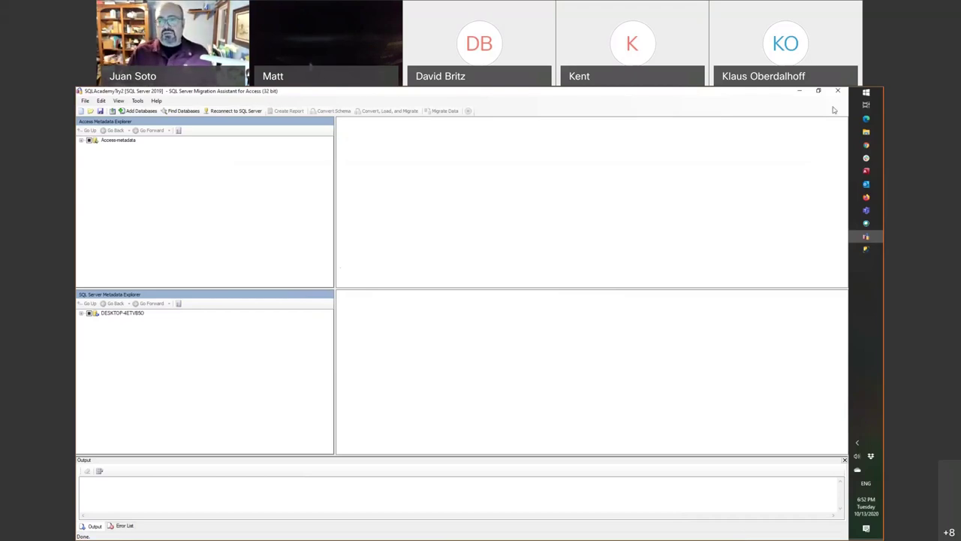
# Step: Close SSMA and open TestSQLServerAcademy.accdb in Access, logging in as the default employee
pyautogui.click(837, 91)
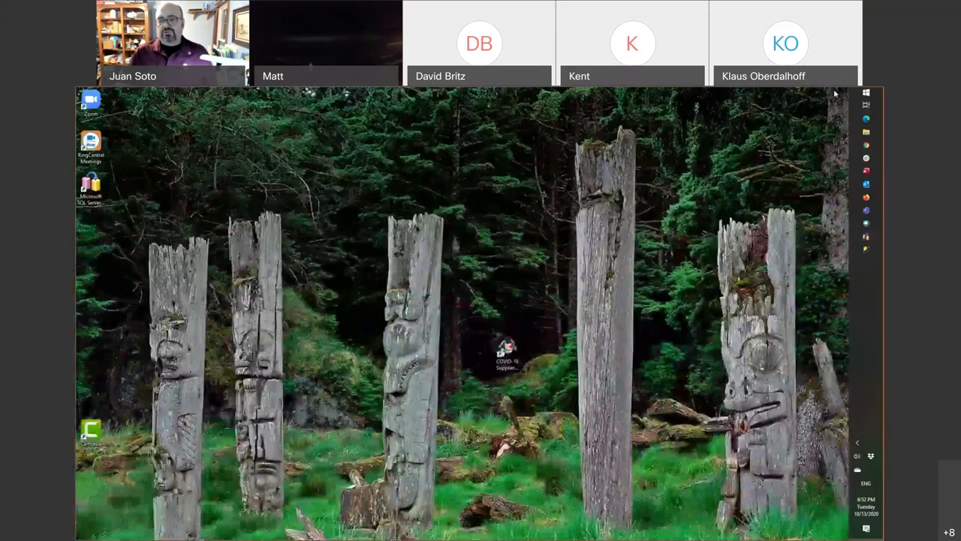
pyautogui.click(866, 170)
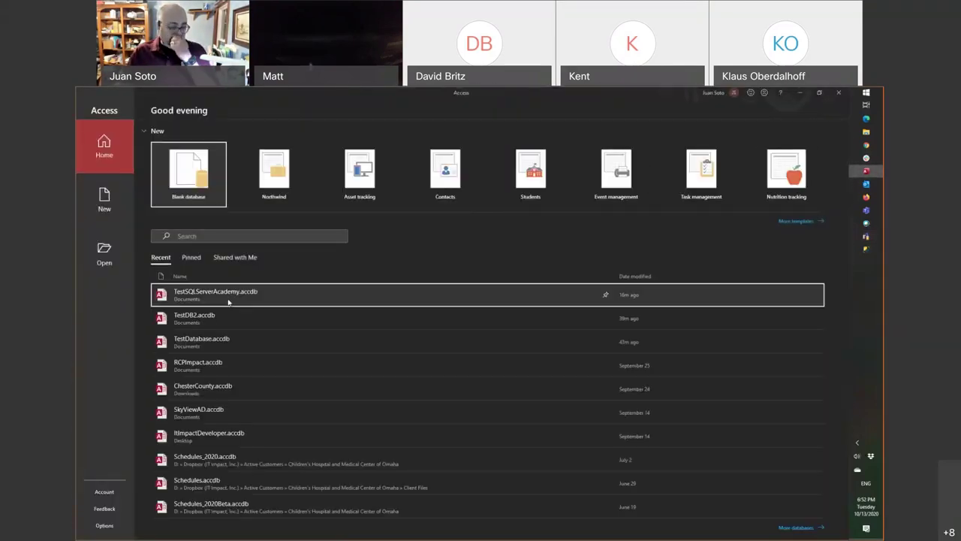
pyautogui.click(228, 300)
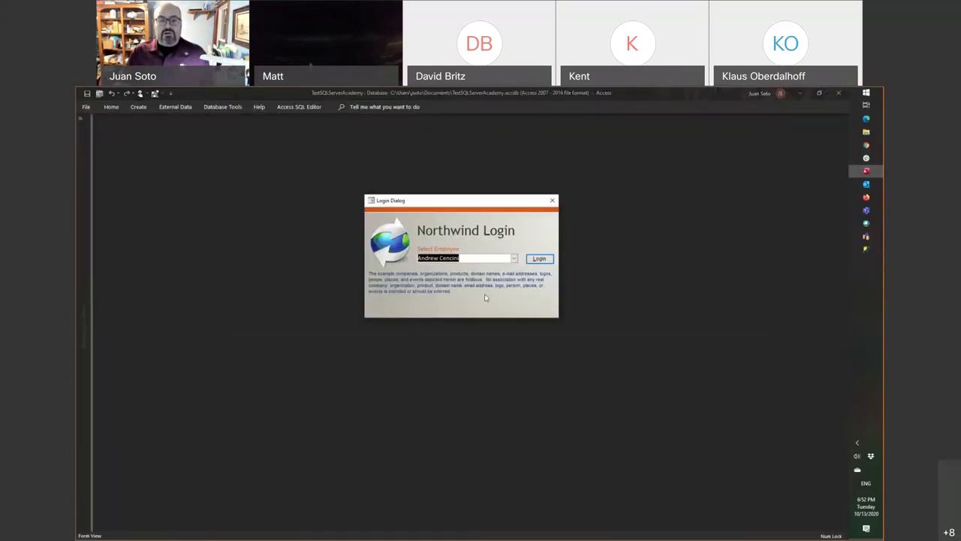
pyautogui.click(538, 259)
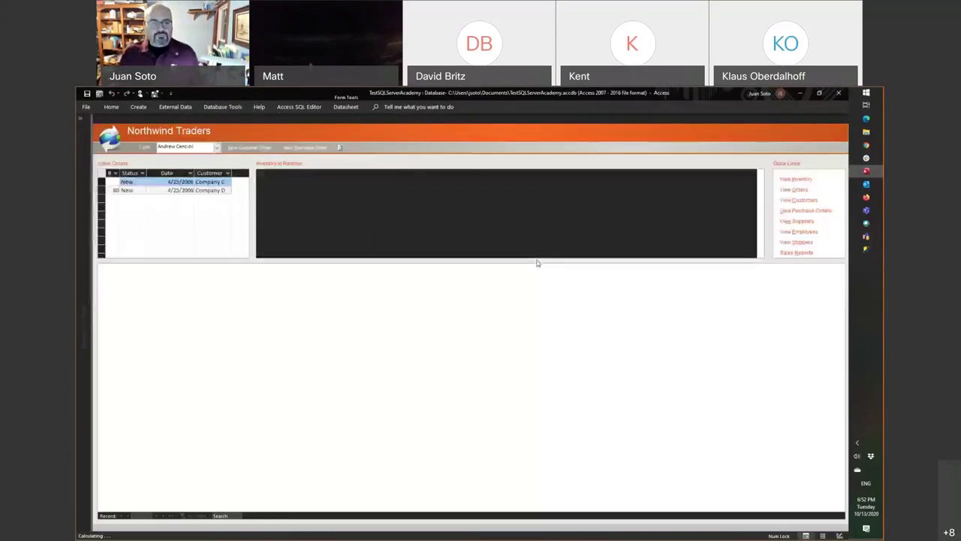
# Step: Expand the Navigation Pane and select all the SSMA$…$local tables
pyautogui.click(81, 120)
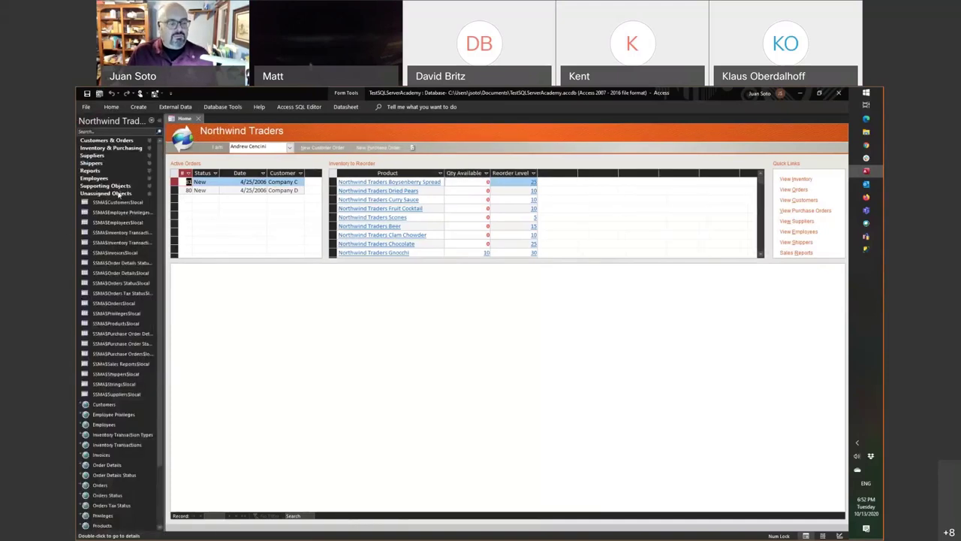
pyautogui.click(116, 396)
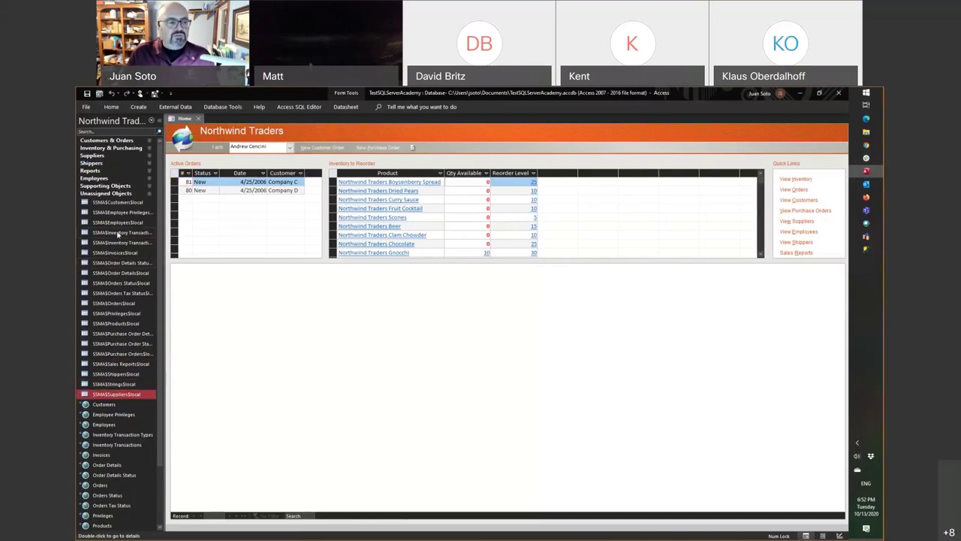
pyautogui.keyDown('shift'); pyautogui.click(114, 209); pyautogui.keyUp('shift')
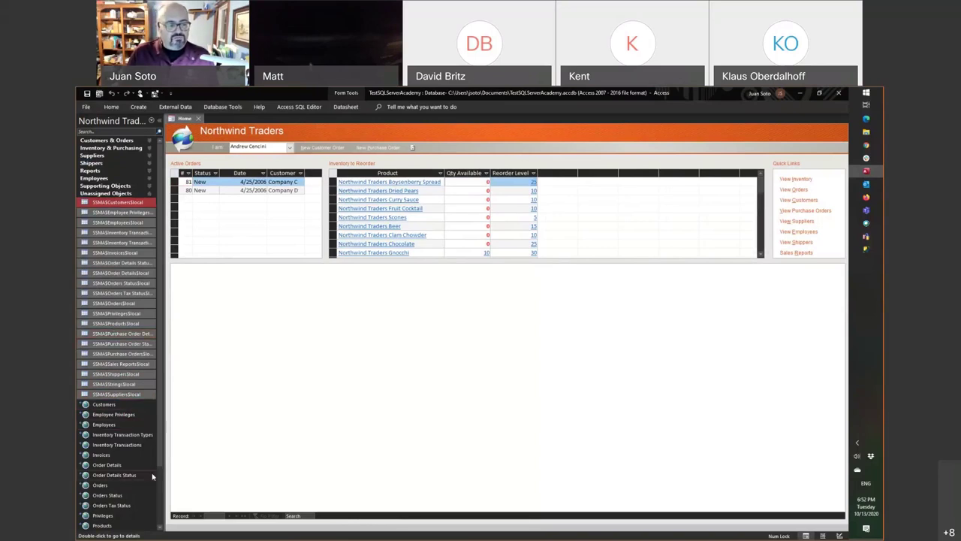
pyautogui.scroll(-2, 143, 486)
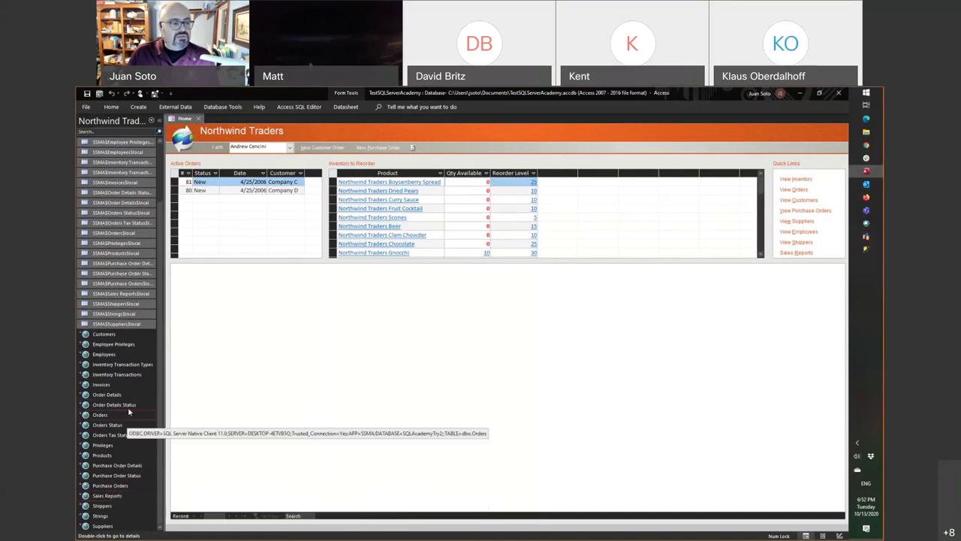
# Step: Filter the Navigation Pane by 'empl' and open both Employees and SSMA$Employees$local tables
pyautogui.click(113, 131)
pyautogui.write('em')
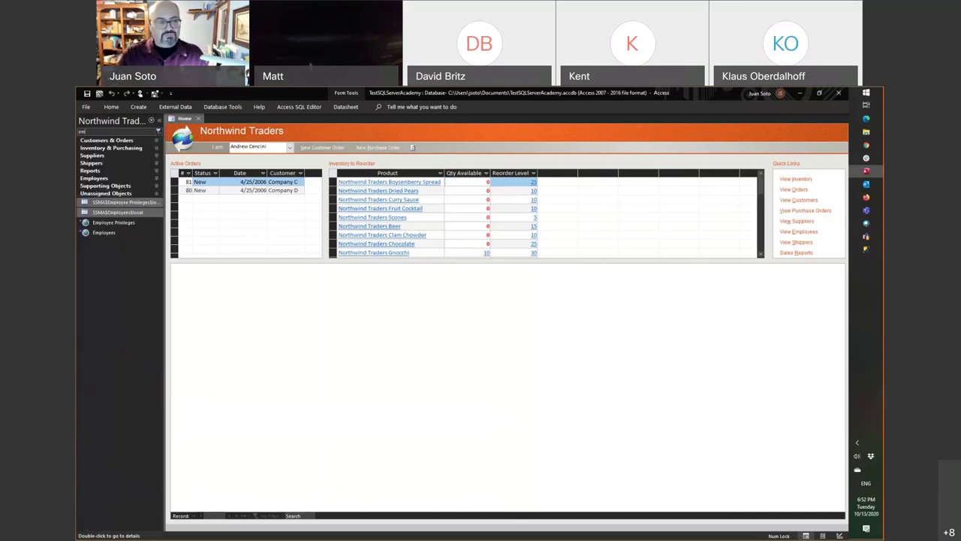
pyautogui.write('pl')
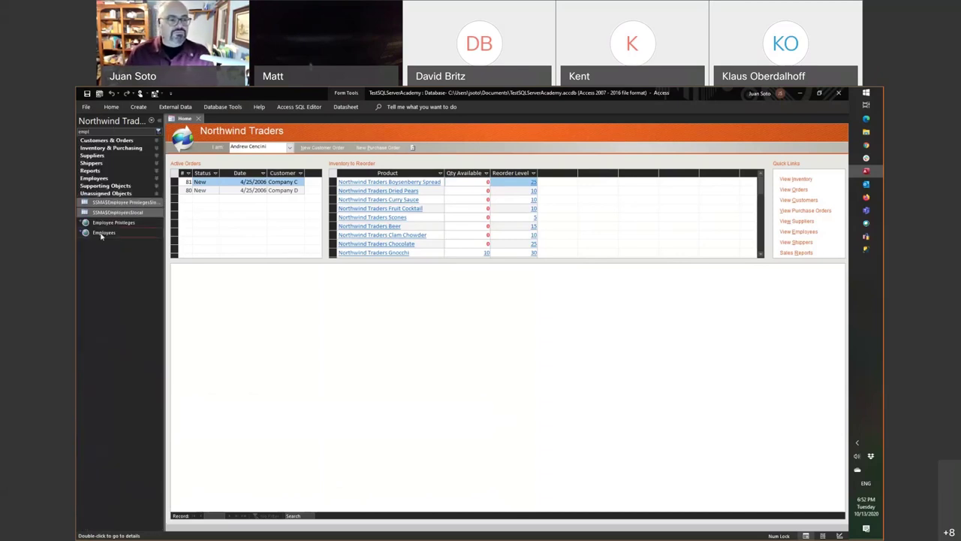
pyautogui.doubleClick(103, 233)
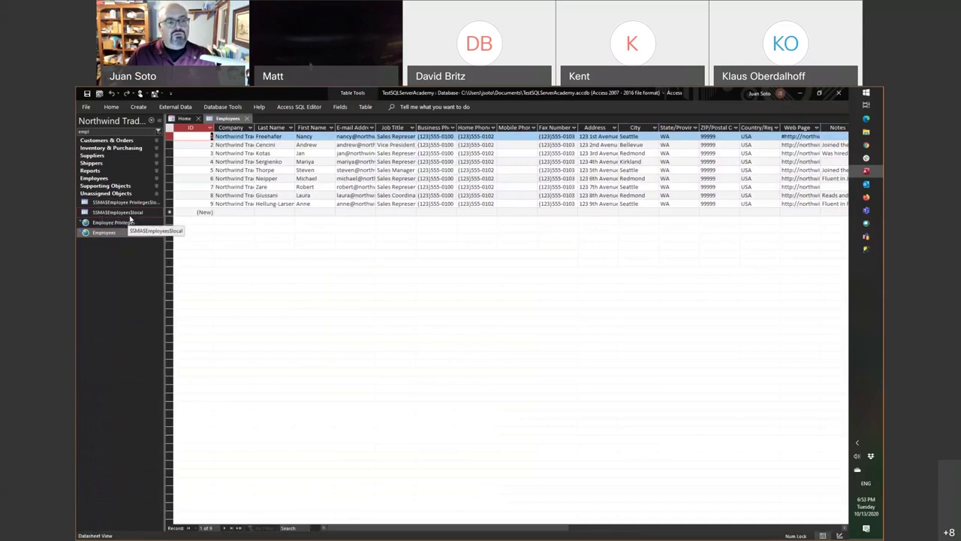
pyautogui.doubleClick(127, 213)
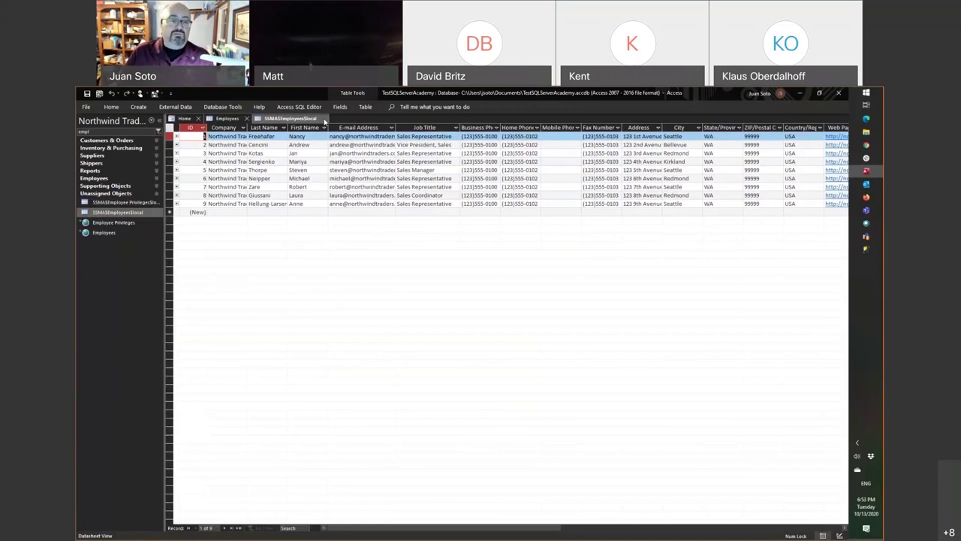
# Step: Close both tables, reopen the linked Employees table, and go to the new-record row
pyautogui.click(323, 120)
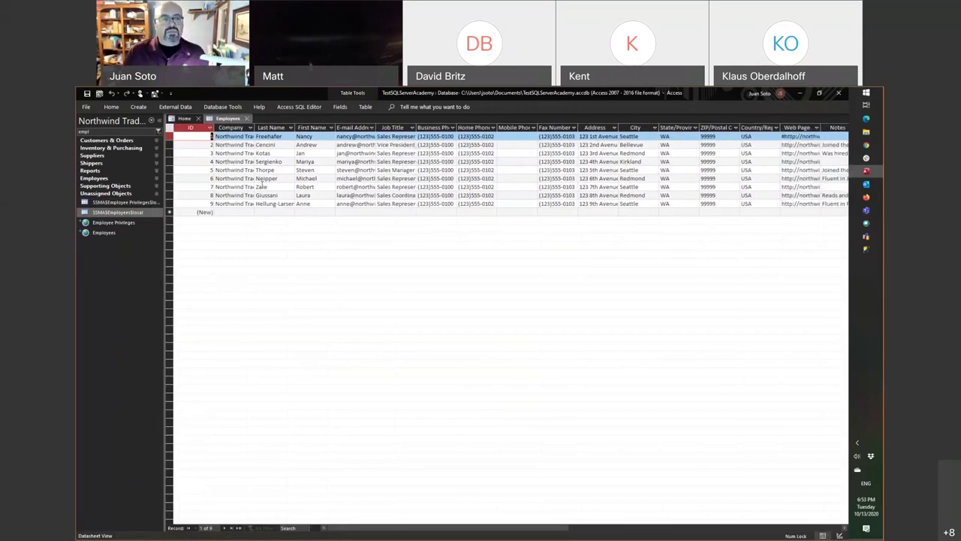
pyautogui.click(247, 118)
pyautogui.doubleClick(98, 233)
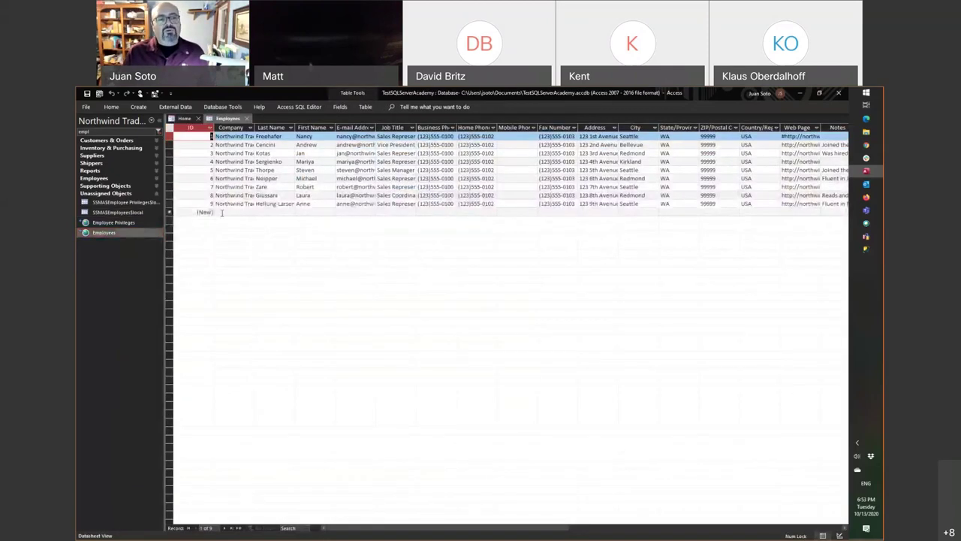
pyautogui.click(221, 213)
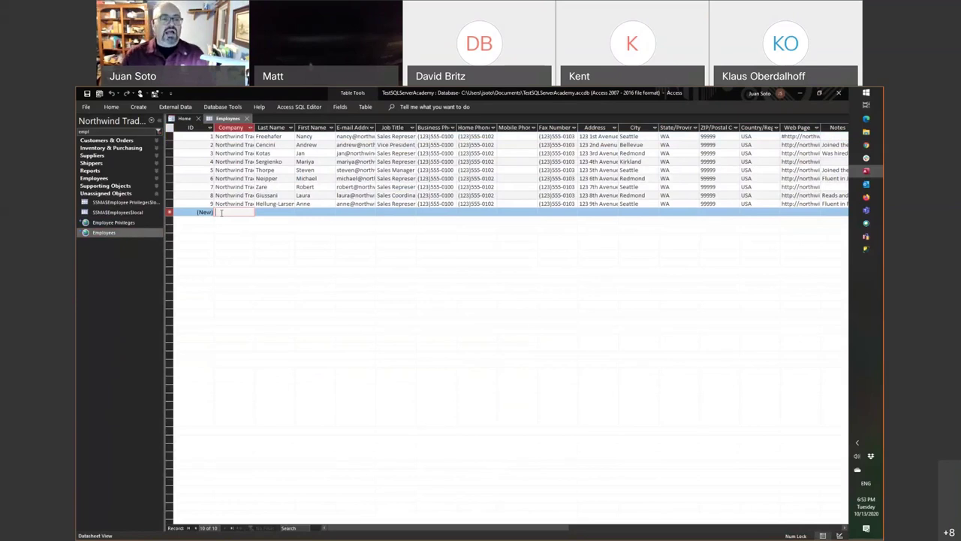
# Step: Enter the new employee's last name, first name and e-mail address
pyautogui.hotkey('ctrl', "'")
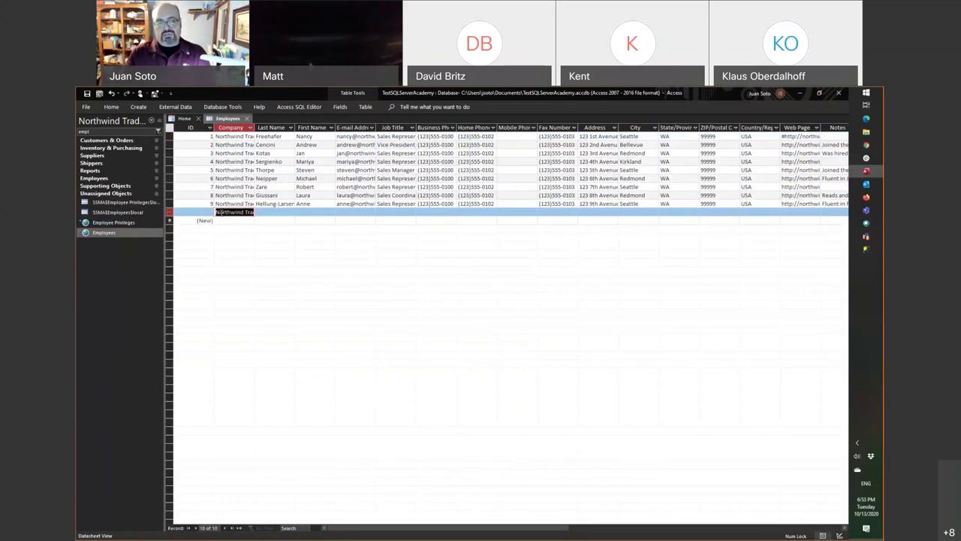
pyautogui.press('capslock')
pyautogui.press('Tab')
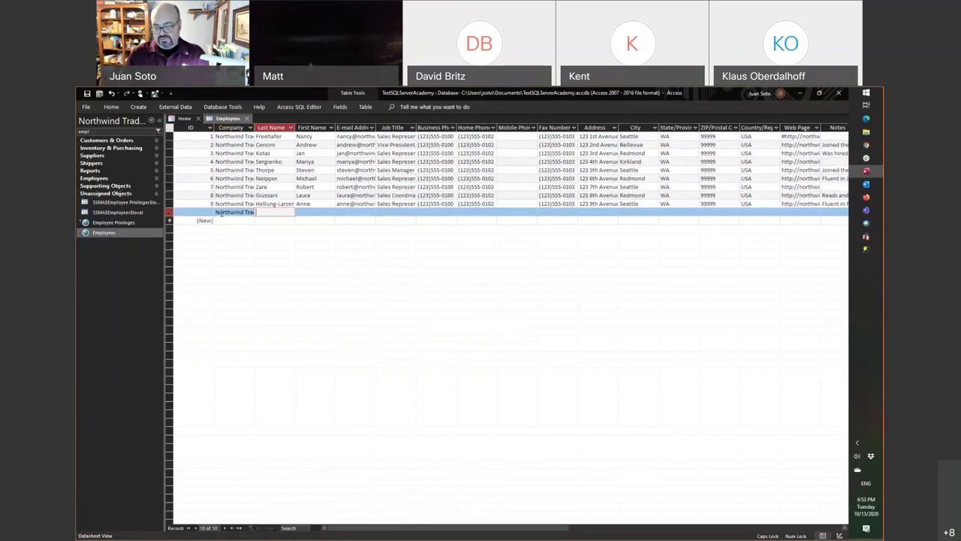
pyautogui.press('ctrl')
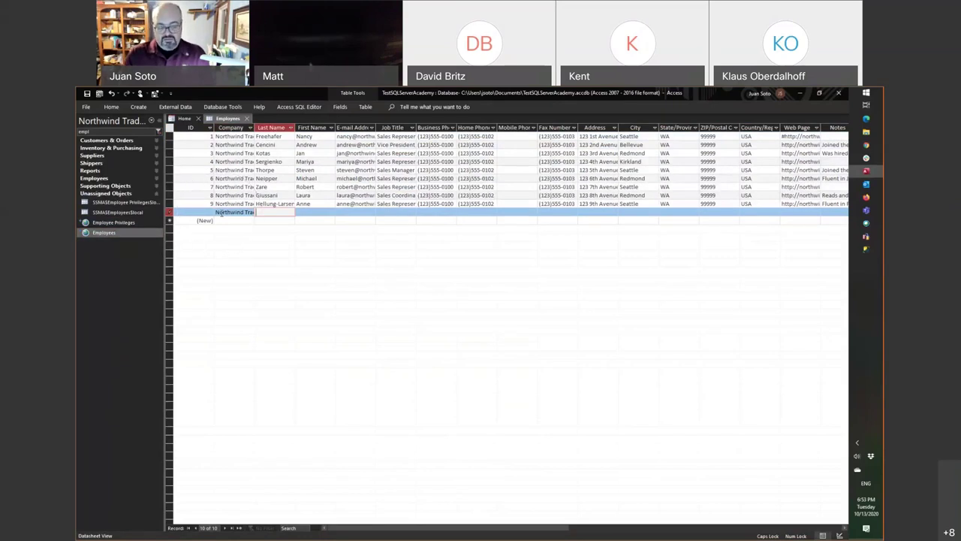
pyautogui.write('Duck')
pyautogui.press('Tab')
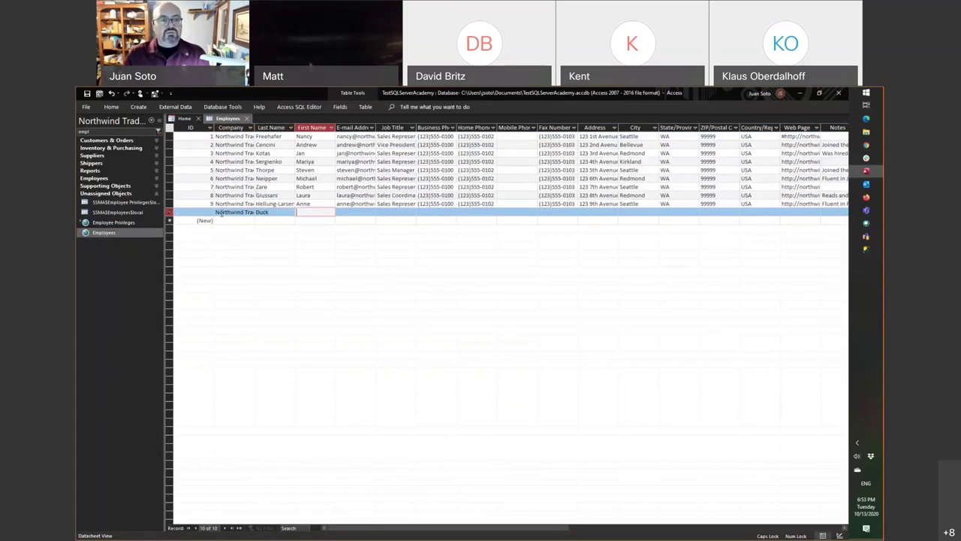
pyautogui.write('D')
pyautogui.press('capslock')
pyautogui.write('affy')
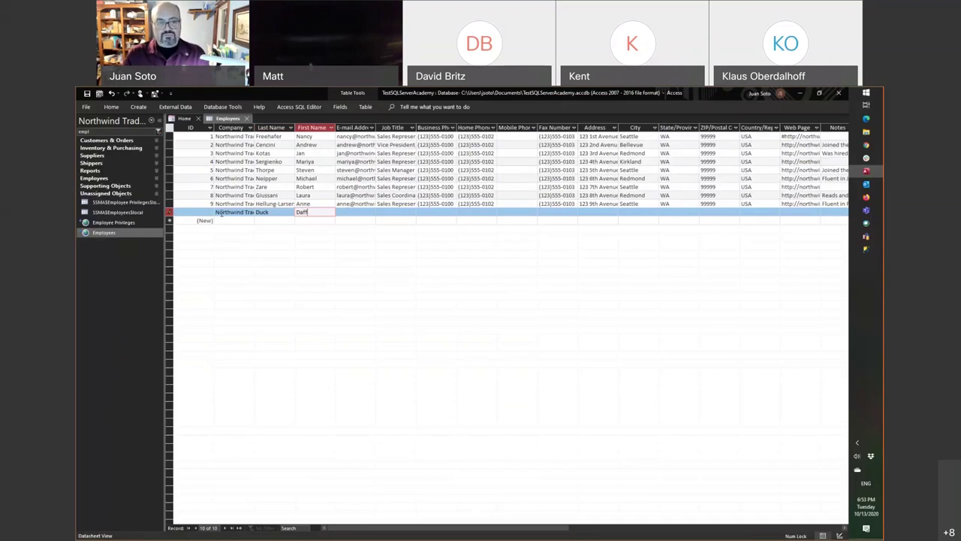
pyautogui.press('Tab')
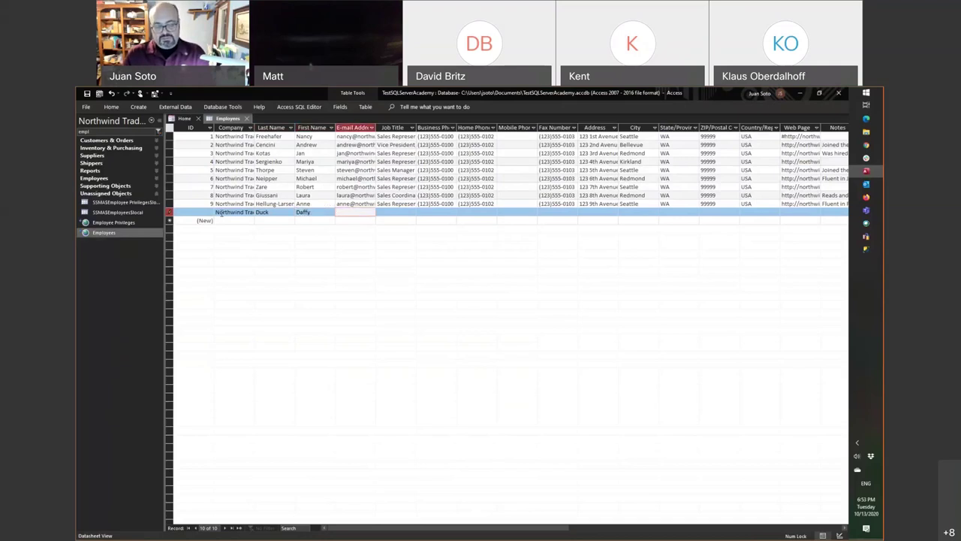
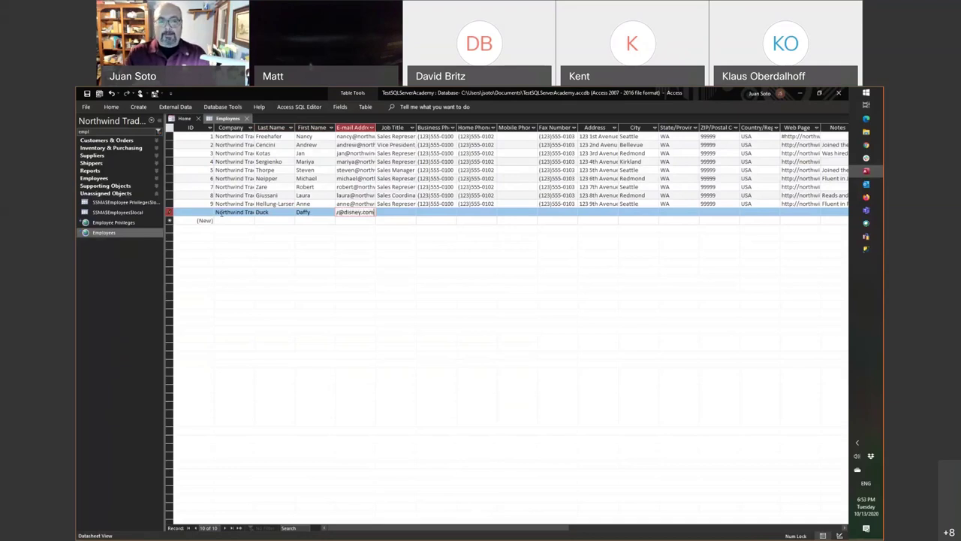
pyautogui.press('Tab')
# Step: Copy job title, phones, fax, address, city, state, ZIP, country, web page and notes from the row above
pyautogui.hotkey('ctrl', "'")
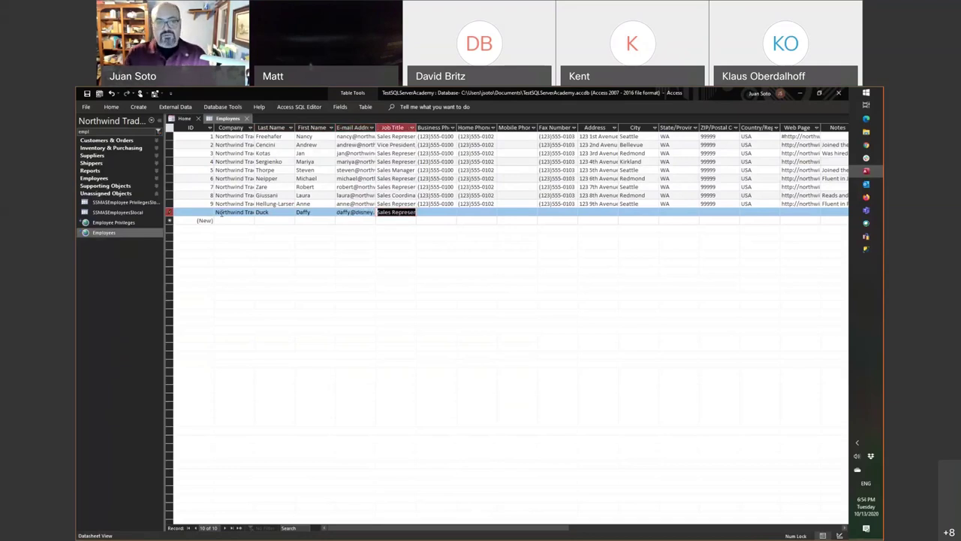
pyautogui.press('Tab')
pyautogui.hotkey('ctrl', "'")
pyautogui.press('Tab')
pyautogui.hotkey('ctrl', "'")
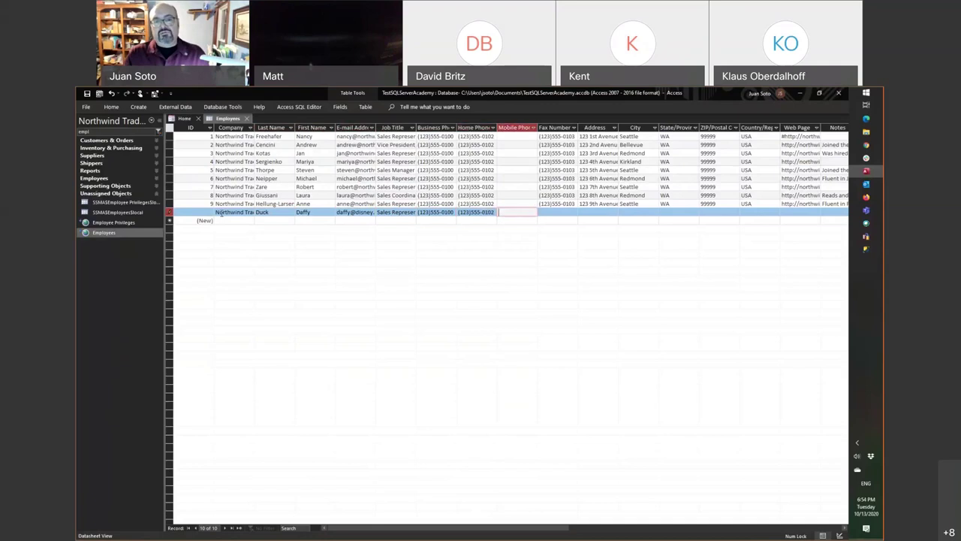
pyautogui.press('Tab')
pyautogui.press('Tab')
pyautogui.hotkey('ctrl', "'")
pyautogui.press('Tab')
pyautogui.hotkey('ctrl', "'")
pyautogui.press('Tab')
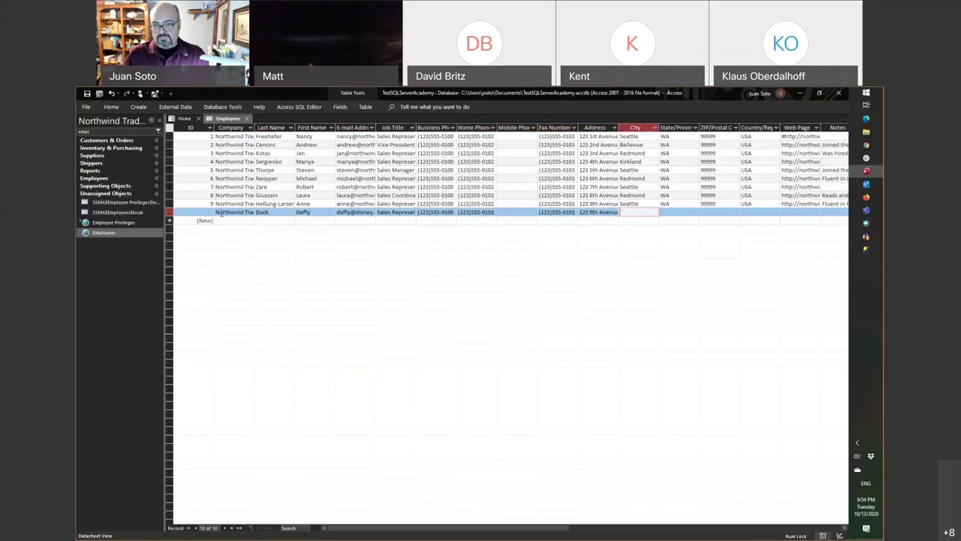
pyautogui.hotkey('ctrl', "'")
pyautogui.press('Tab')
pyautogui.hotkey('ctrl', "'")
pyautogui.press('Tab')
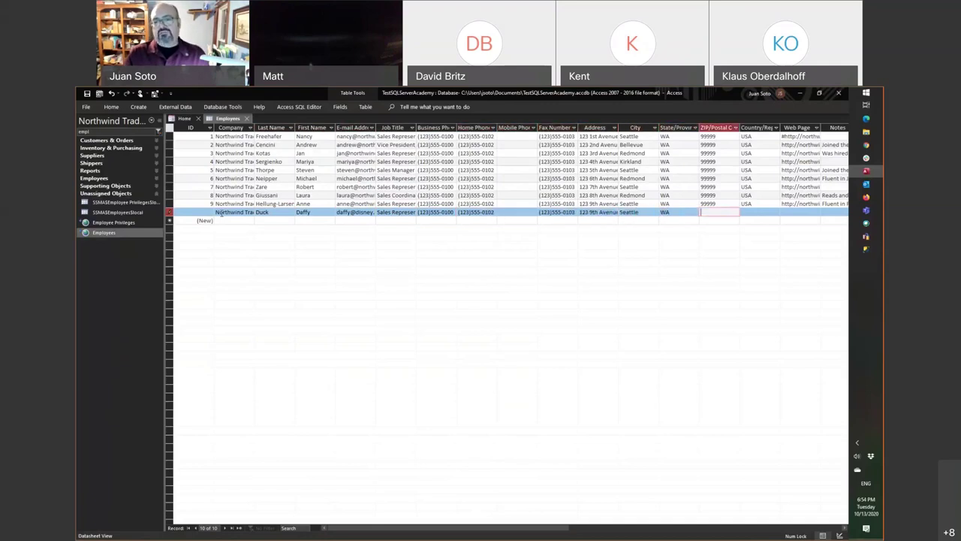
pyautogui.hotkey('ctrl', "'")
pyautogui.press('Tab')
pyautogui.hotkey('ctrl', "'")
pyautogui.press('Tab')
pyautogui.hotkey('ctrl', "'")
pyautogui.press('Tab')
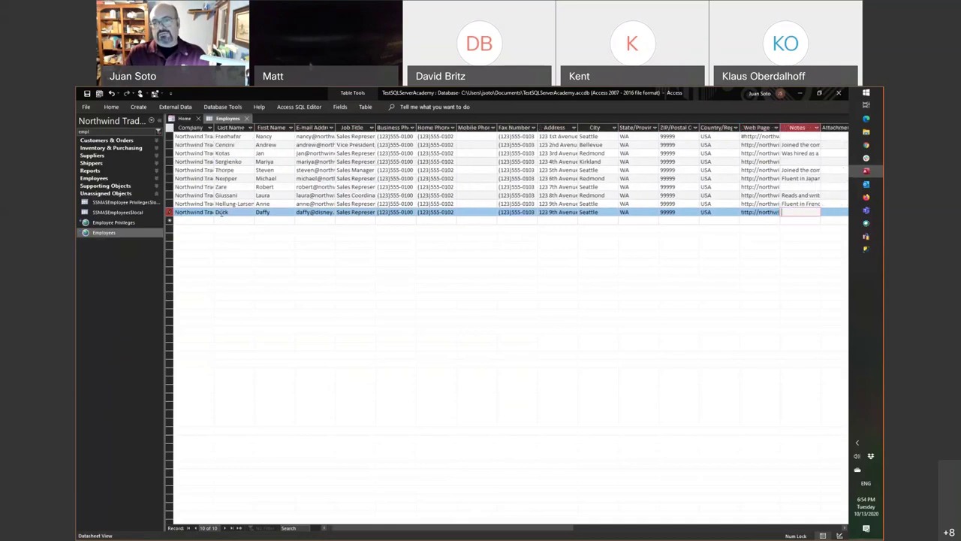
pyautogui.hotkey('ctrl', "'")
pyautogui.press('Tab')
pyautogui.press('Tab')
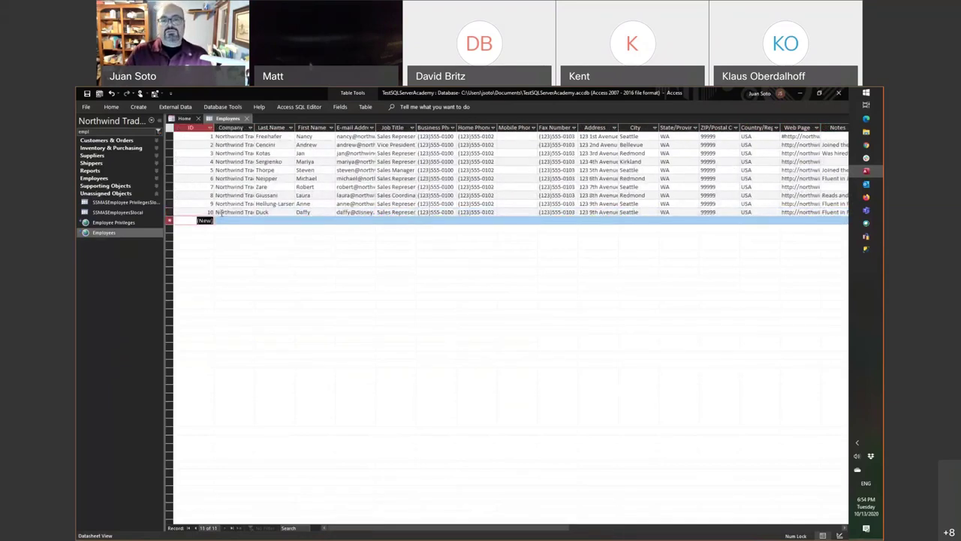
# Step: Trim the copied Notes text for the new employee, save the record, and close Access
pyautogui.hotkey('shift', 'Tab')
pyautogui.hotkey('shift', 'Tab')
pyautogui.press('F2')
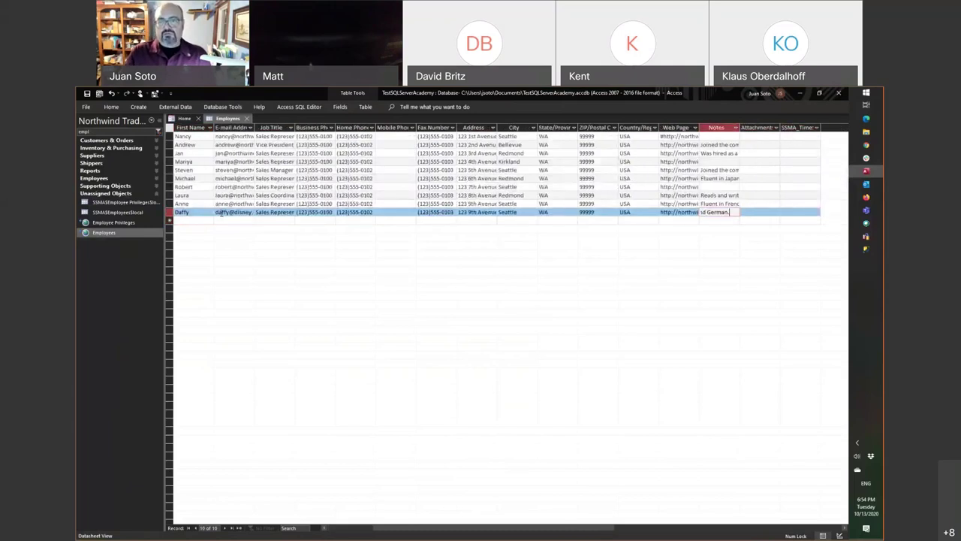
pyautogui.press('BackSpace')
pyautogui.press('BackSpace')
pyautogui.press('BackSpace')
pyautogui.press('BackSpace')
pyautogui.press('BackSpace')
pyautogui.press('BackSpace')
pyautogui.press('BackSpace')
pyautogui.press('BackSpace')
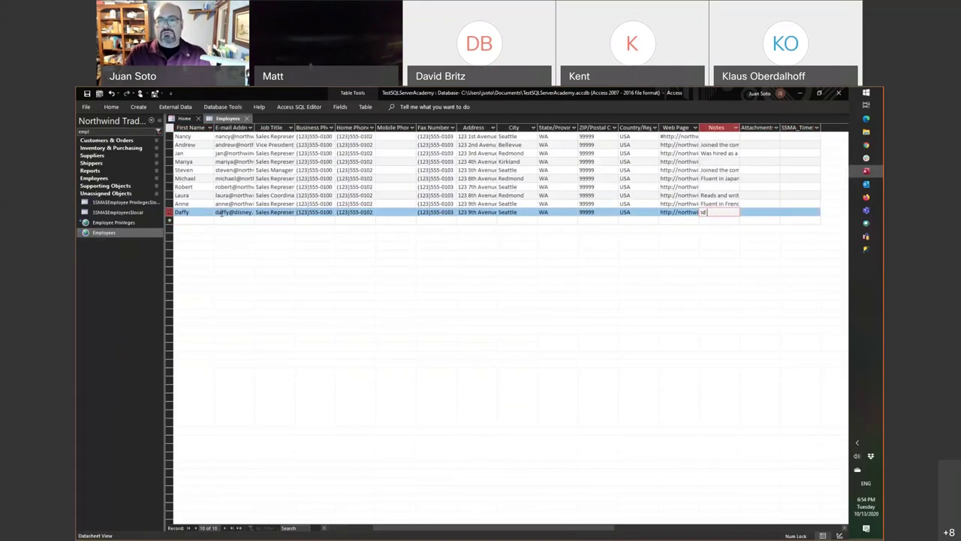
pyautogui.write('Duc')
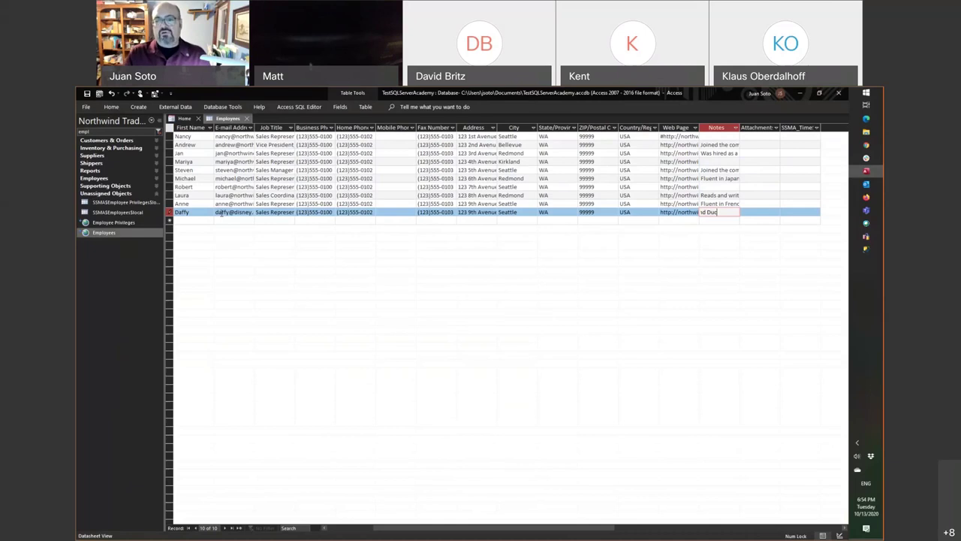
pyautogui.press('Tab')
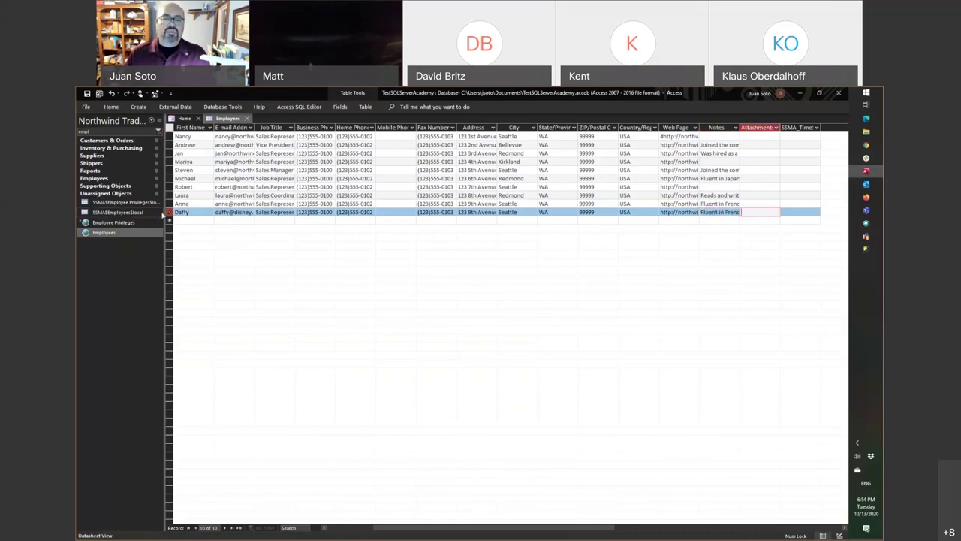
pyautogui.click(198, 219)
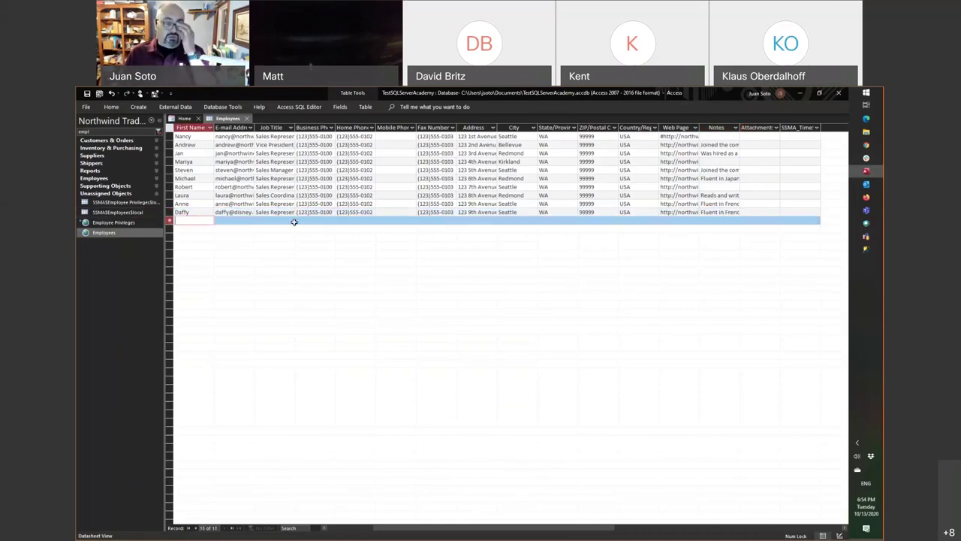
pyautogui.click(839, 94)
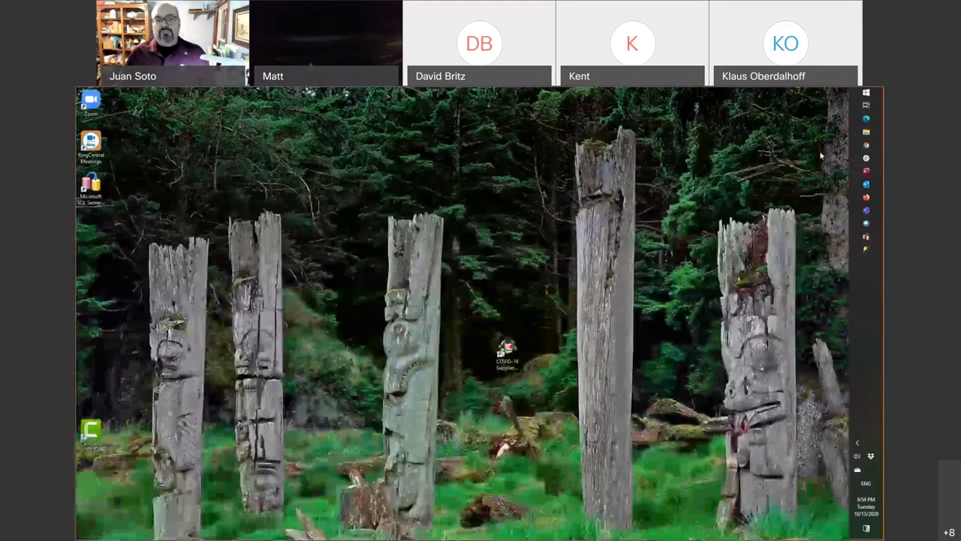
# Step: Refresh the server's databases in Management Studio and expand SQLAcademyTry2's Tables folder
pyautogui.click(865, 251)
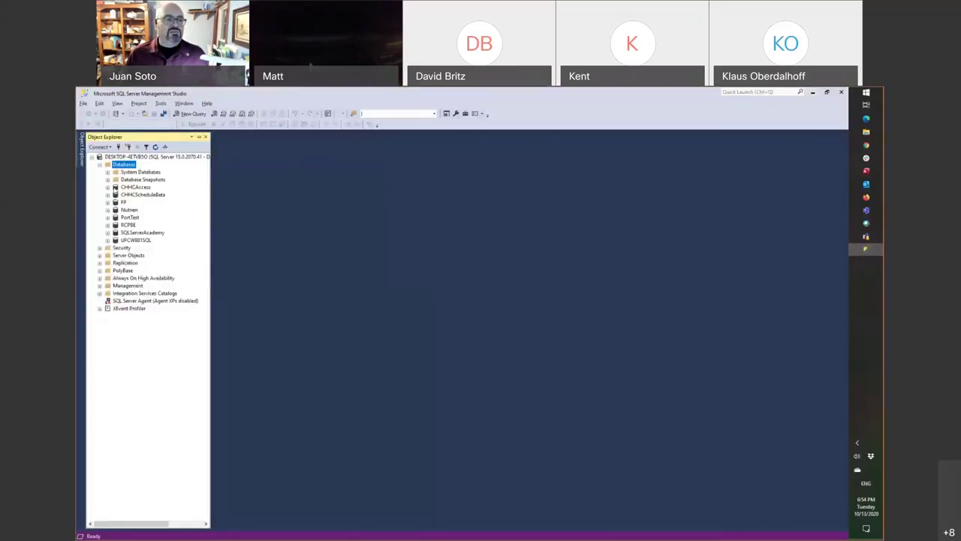
pyautogui.rightClick(122, 170)
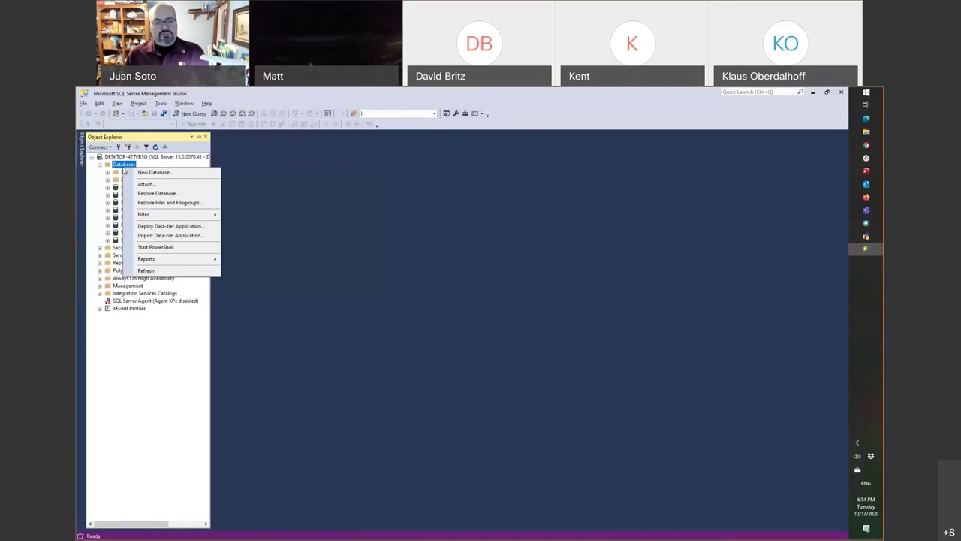
pyautogui.click(141, 270)
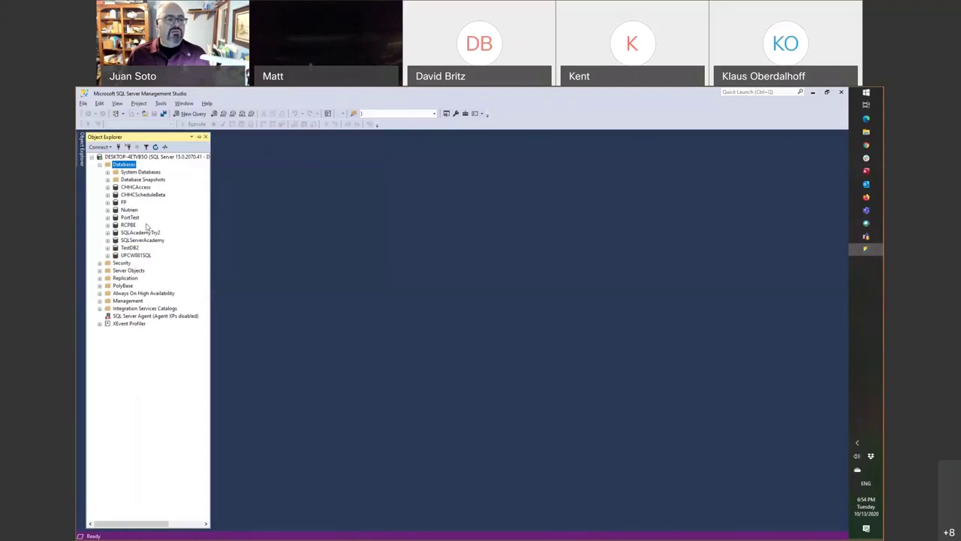
pyautogui.doubleClick(139, 233)
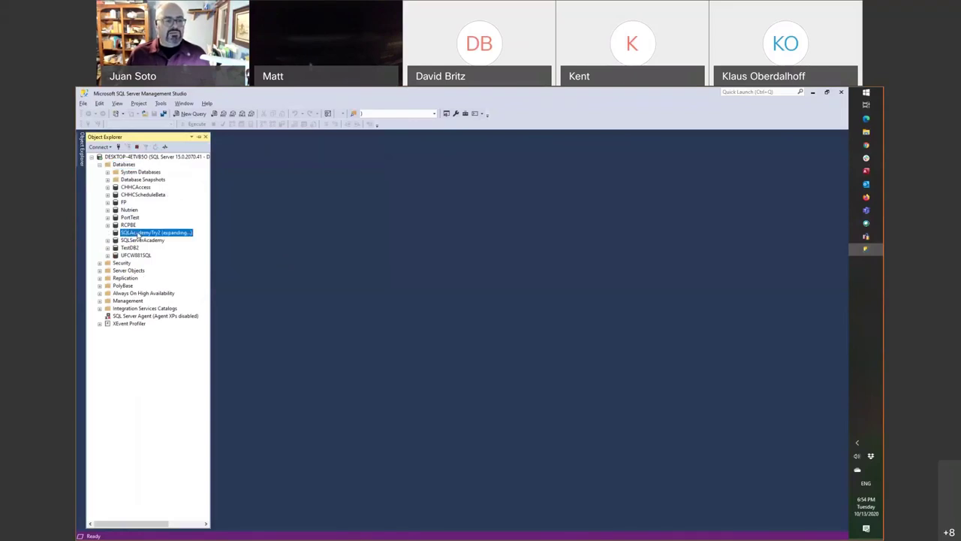
pyautogui.doubleClick(132, 248)
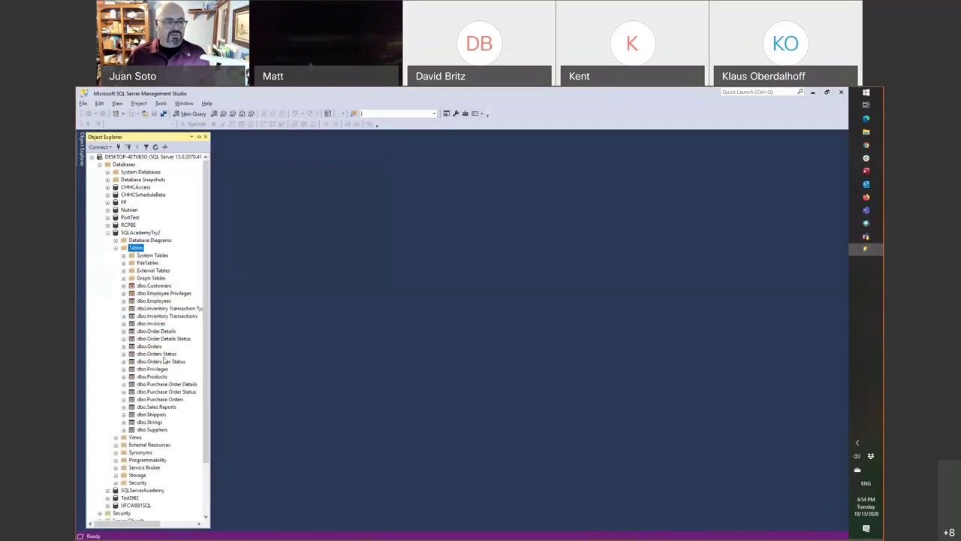
# Step: Select the top 1000 rows of dbo.Employees, check the new tenth row, then close SSMS
pyautogui.rightClick(157, 299)
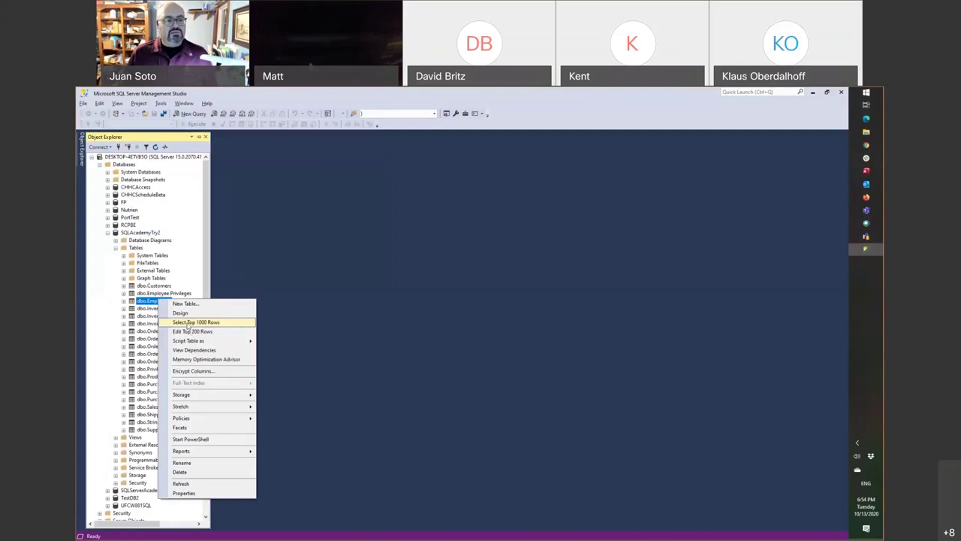
pyautogui.click(187, 322)
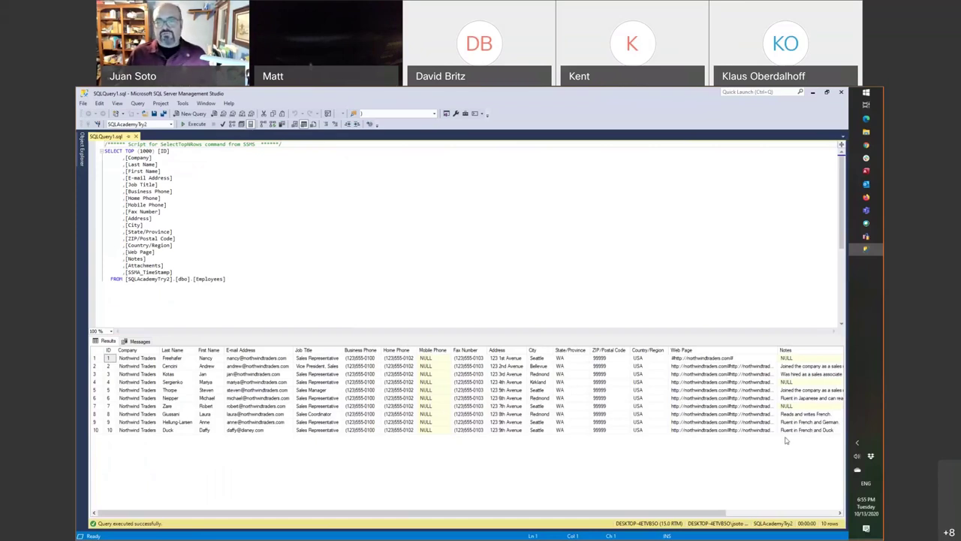
pyautogui.click(94, 431)
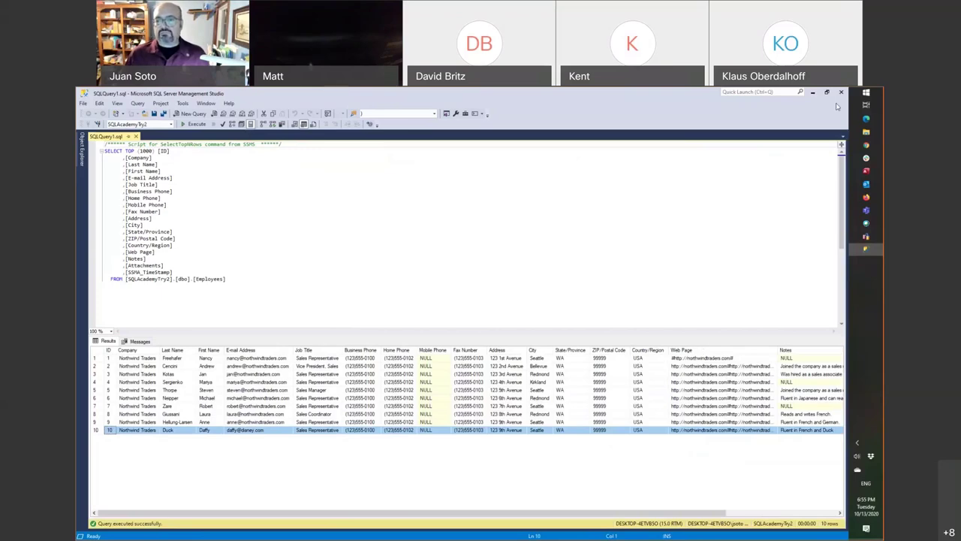
pyautogui.click(840, 92)
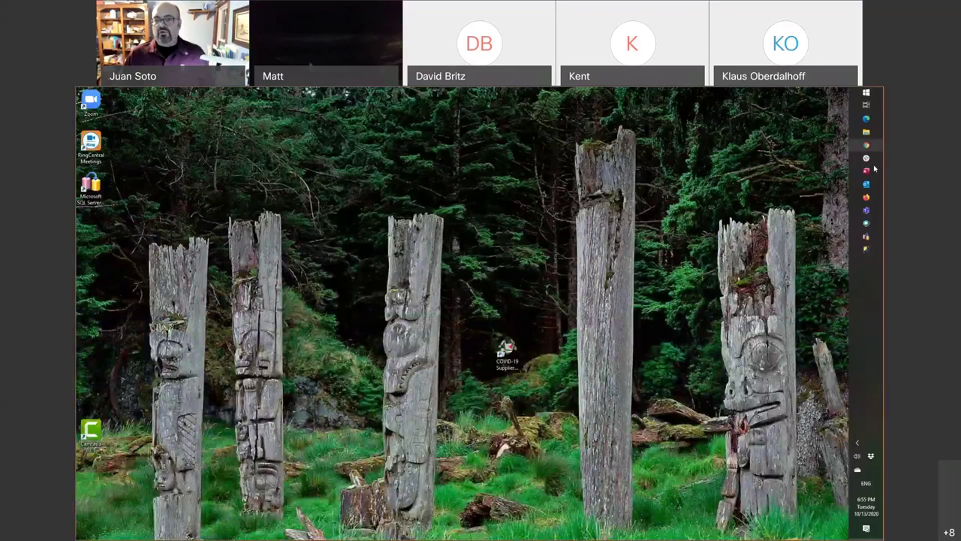
# Step: Create a new database named AlfaVersion from Access's Northwind template
pyautogui.click(867, 172)
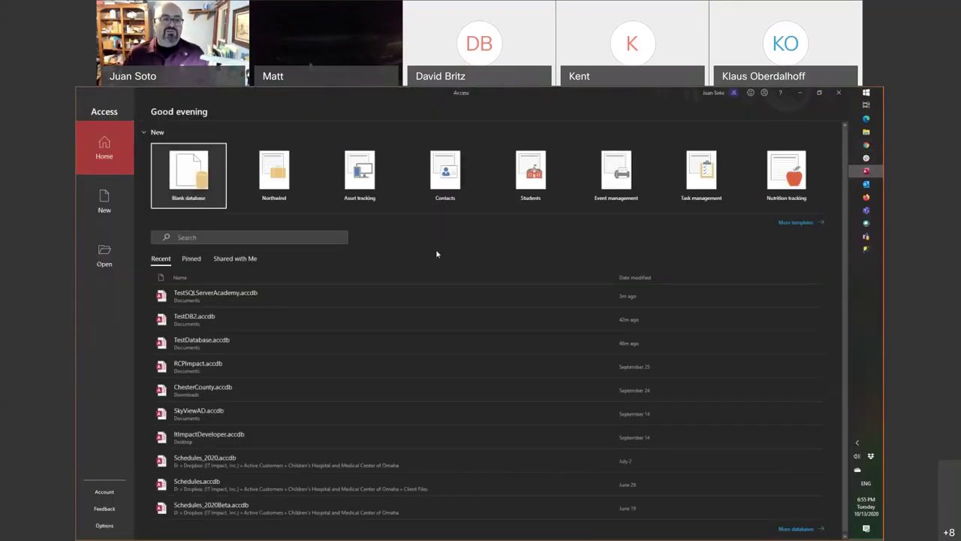
pyautogui.click(276, 194)
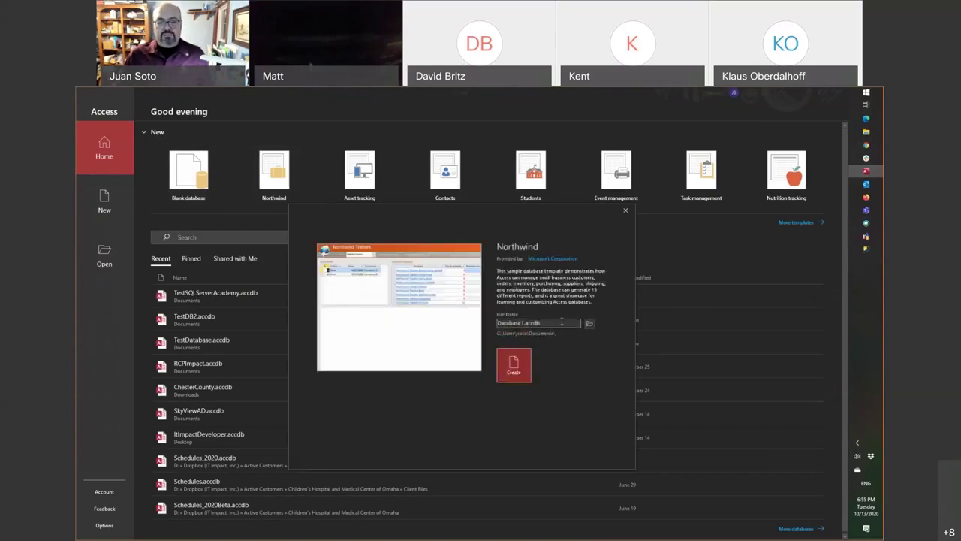
pyautogui.write('A')
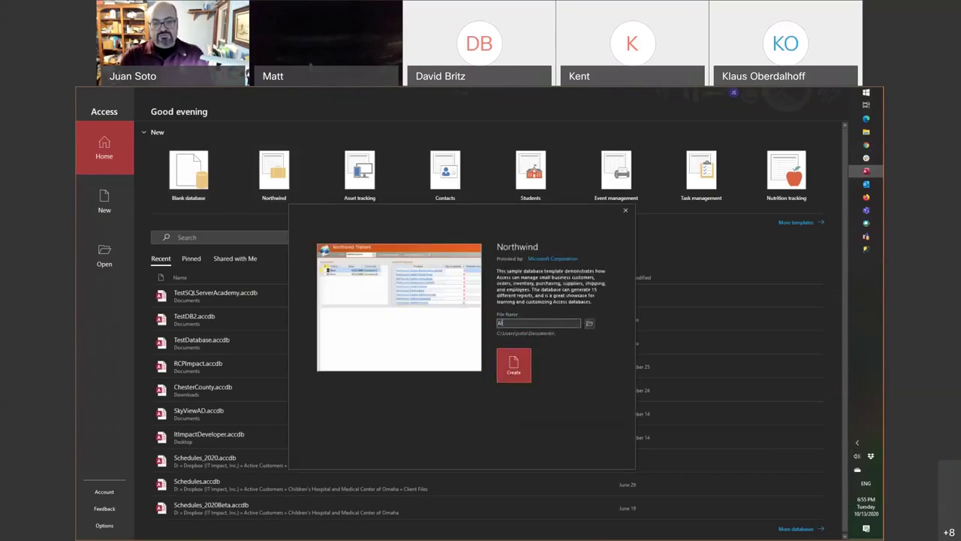
pyautogui.write('lfaVerion')
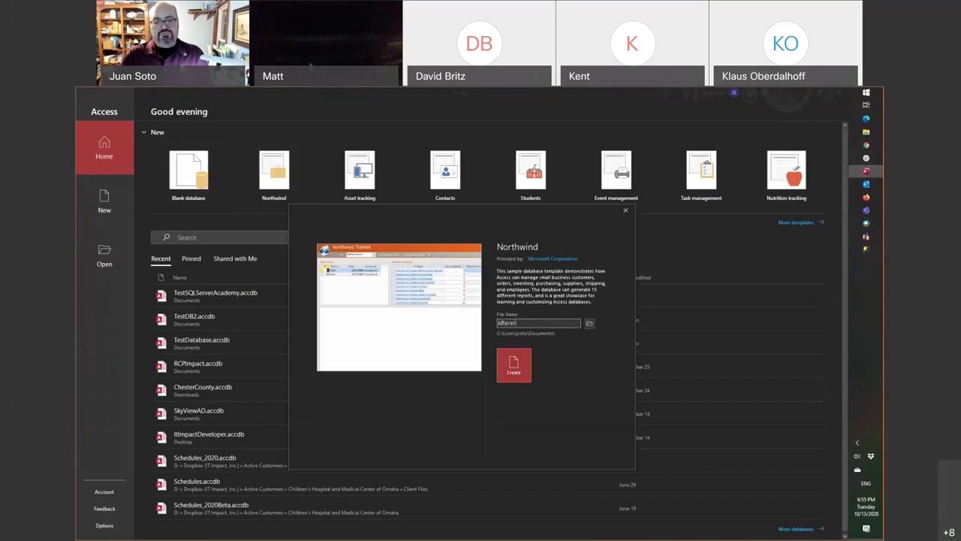
pyautogui.press('BackSpace')
pyautogui.press('BackSpace')
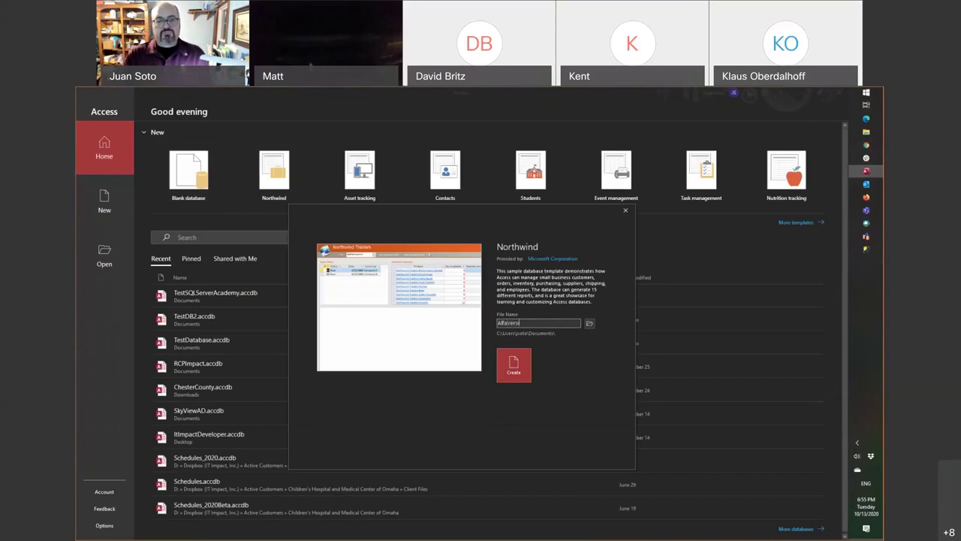
pyautogui.press('Return')
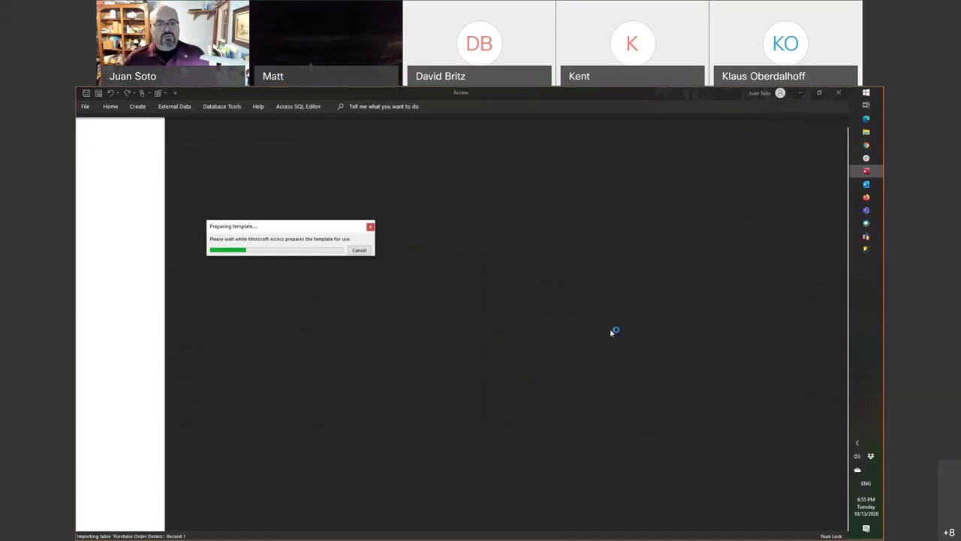
pyautogui.hotkey('alt', 'Tab')
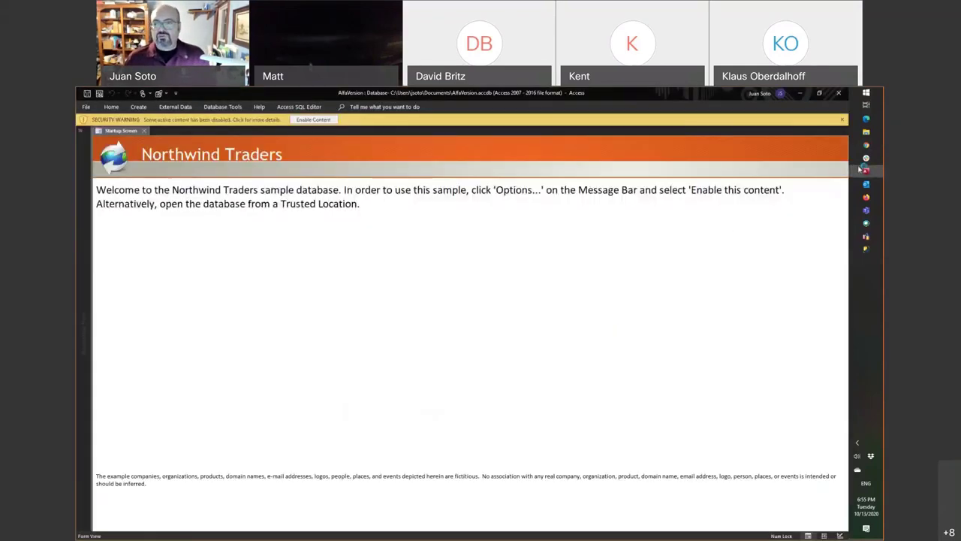
# Step: Reopen TestSQLServerAcademy from the Access taskbar jump list and log in
pyautogui.rightClick(865, 171)
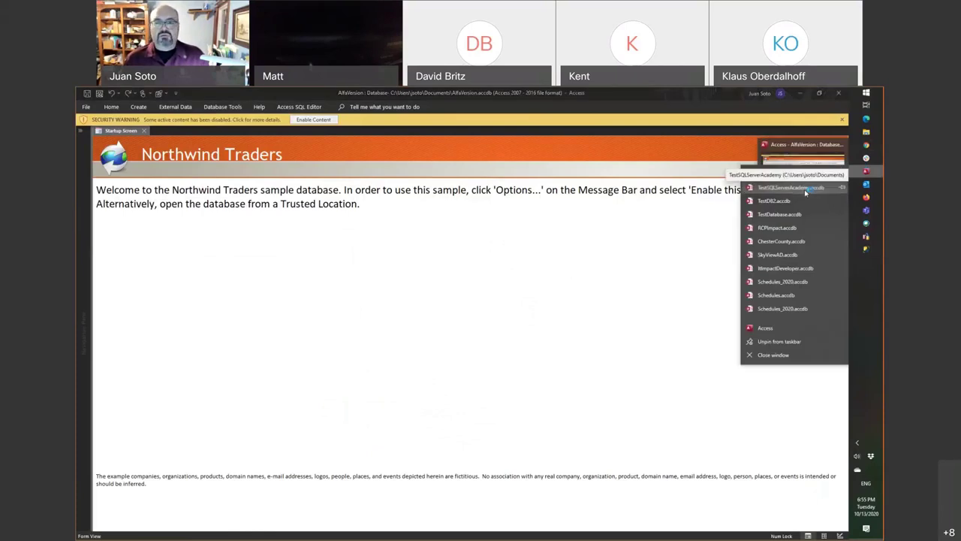
pyautogui.click(805, 189)
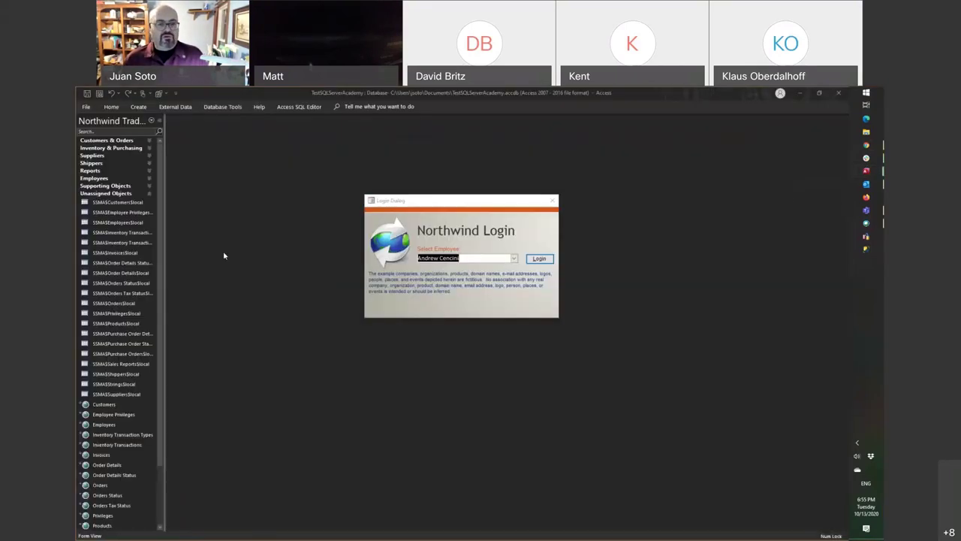
pyautogui.click(540, 258)
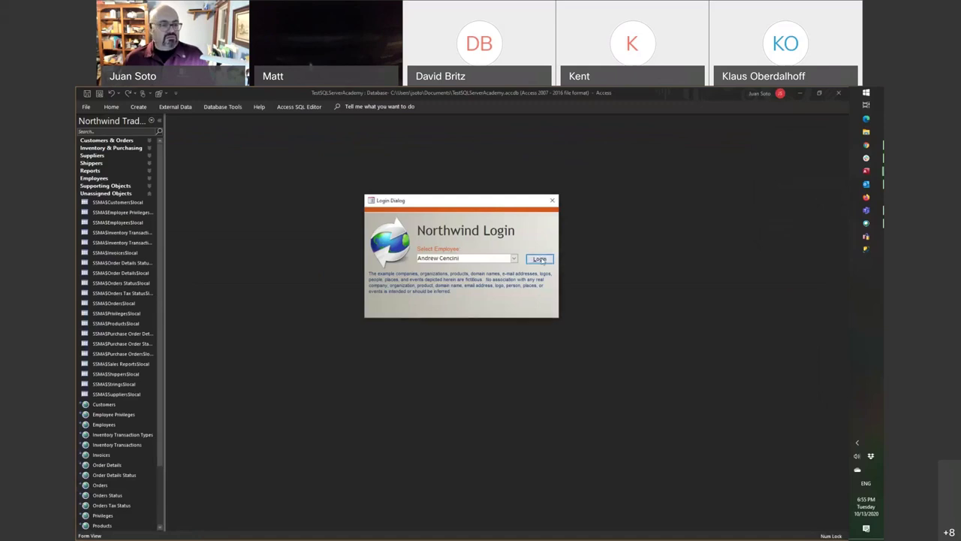
# Step: Delete the tenth employee record from the Employees table, confirm, and close the database
pyautogui.doubleClick(104, 424)
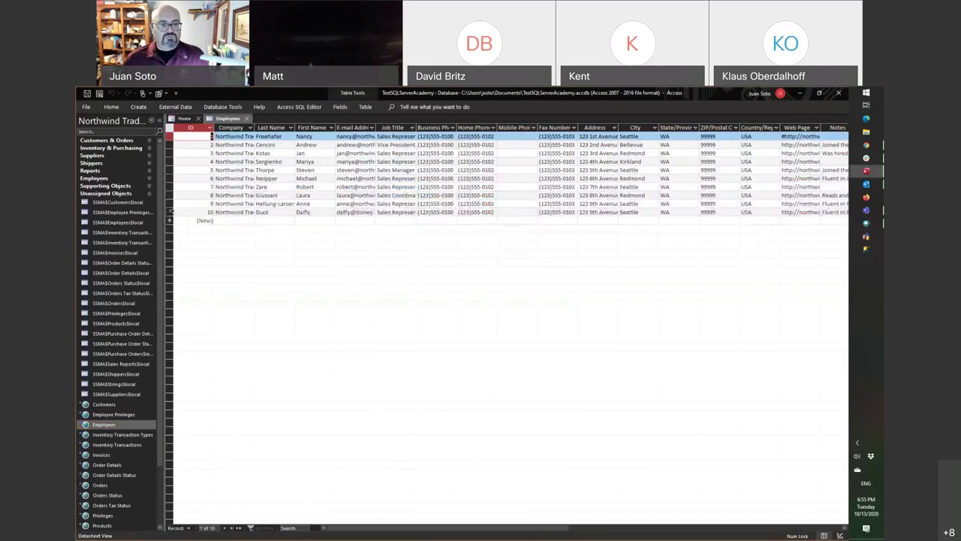
pyautogui.click(169, 212)
pyautogui.press('Delete')
pyautogui.click(448, 347)
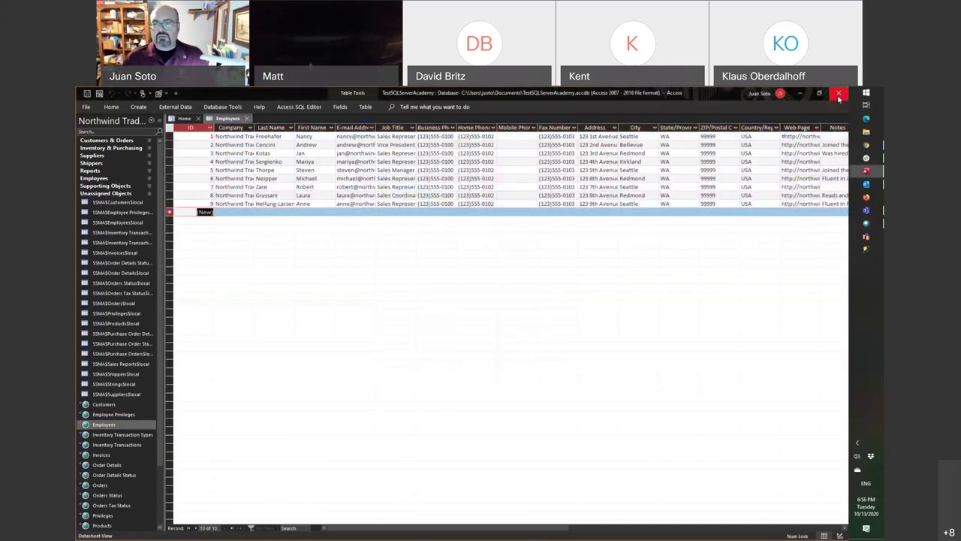
pyautogui.click(839, 93)
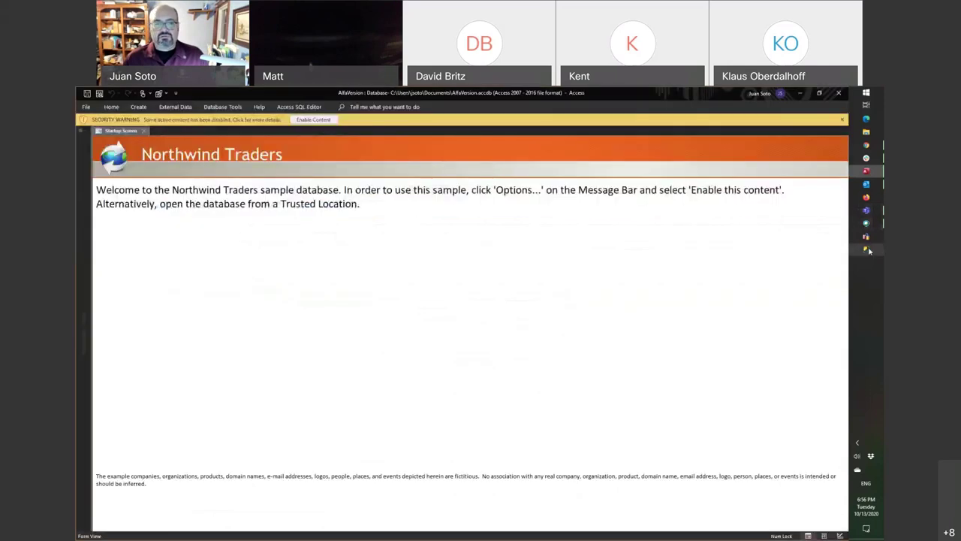
# Step: Launch SSMS, then enable AlfaVersion's content and log in to the Northwind home form
pyautogui.click(867, 249)
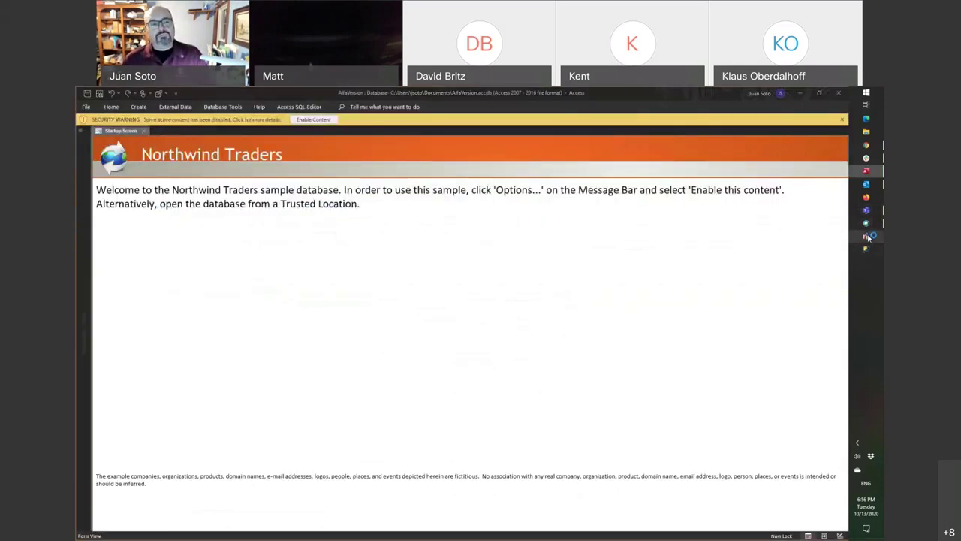
pyautogui.click(313, 120)
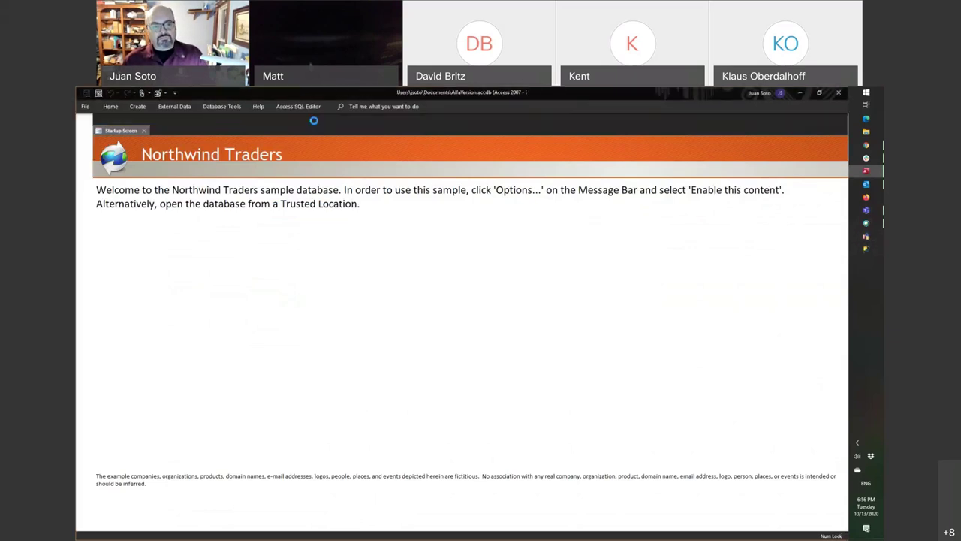
pyautogui.click(529, 264)
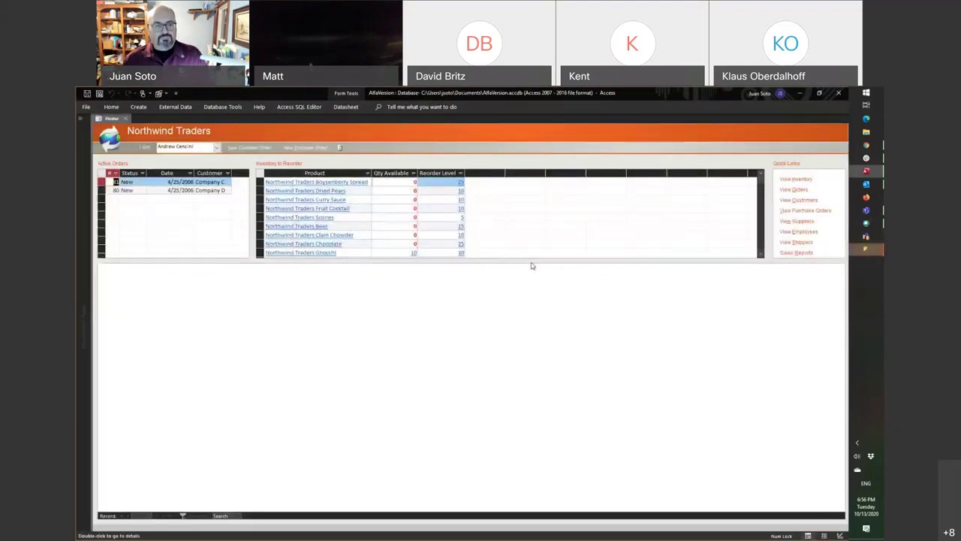
pyautogui.hotkey('alt', 'Tab')
# Step: Connect to the local SQL Server and expand SQLAcademyTry2's Tables folder
pyautogui.press('Tab')
pyautogui.press('Tab')
pyautogui.press('Tab')
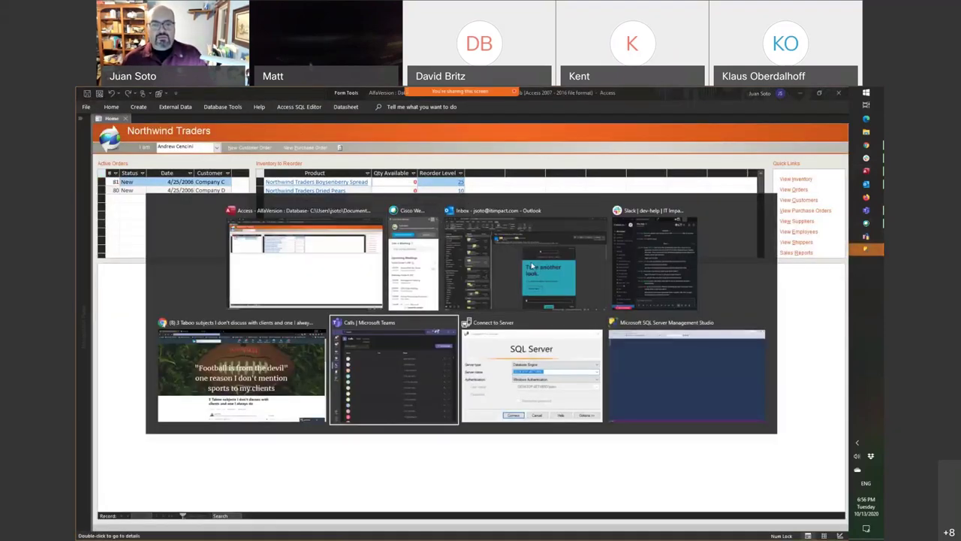
pyautogui.press('Tab')
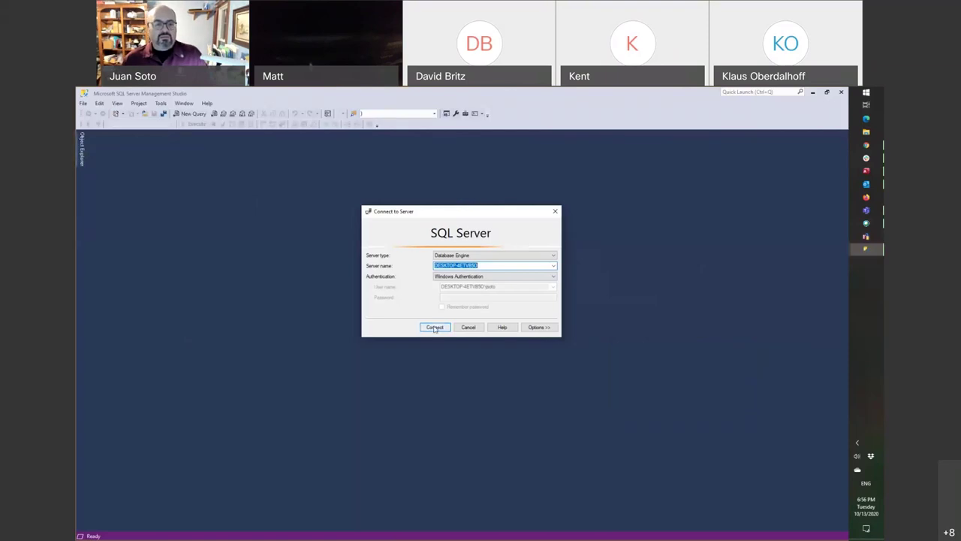
pyautogui.click(435, 327)
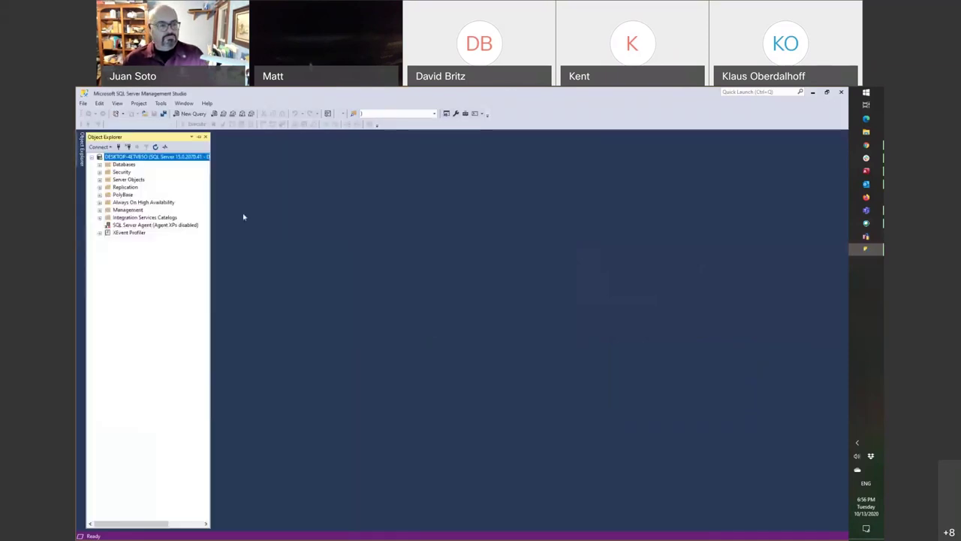
pyautogui.click(98, 166)
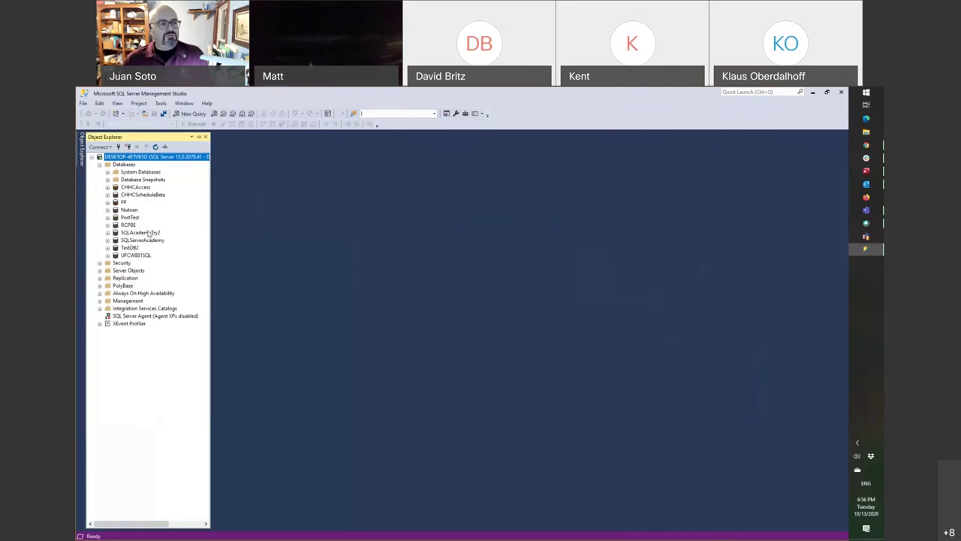
pyautogui.doubleClick(150, 233)
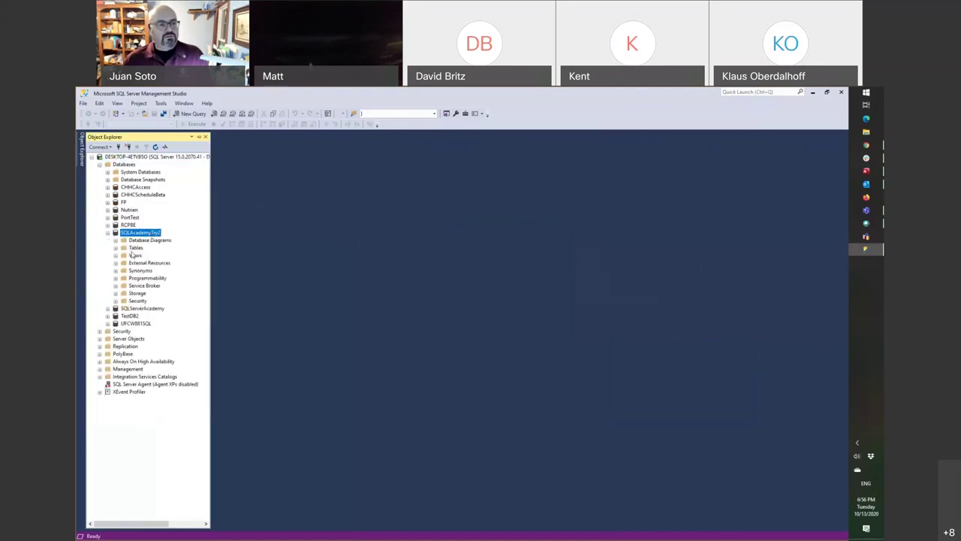
pyautogui.doubleClick(135, 248)
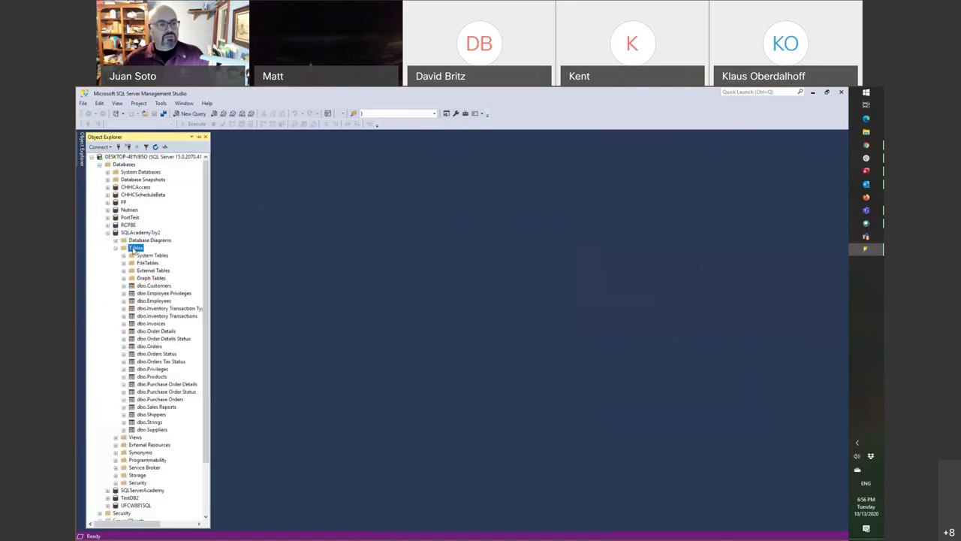
# Step: Query the top 1000 rows of dbo.Employees, confirm nine rows remain, then close the query tab
pyautogui.doubleClick(159, 300)
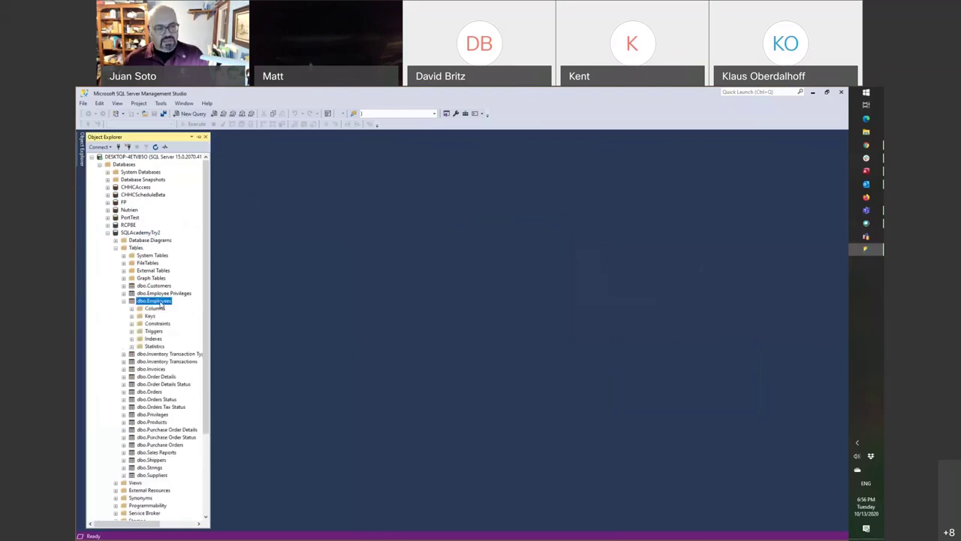
pyautogui.rightClick(161, 303)
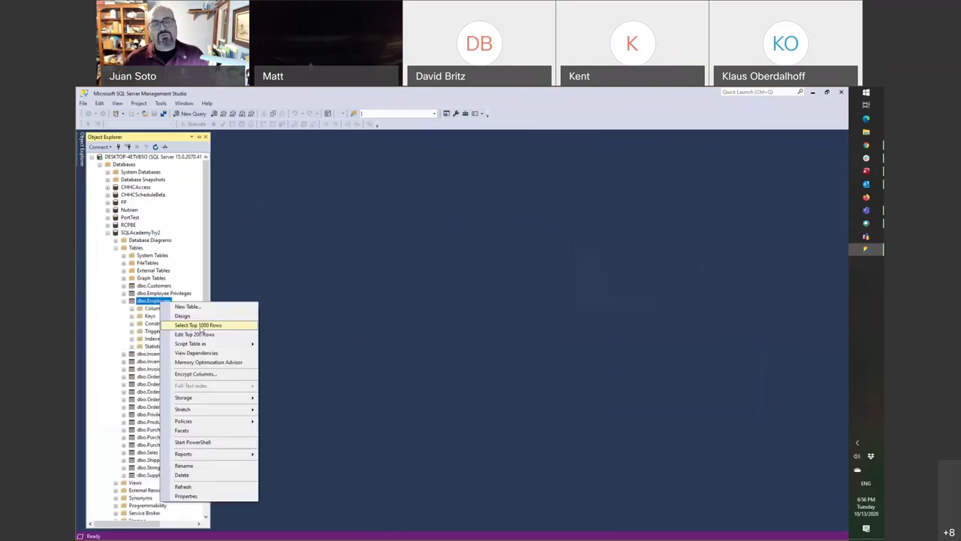
pyautogui.click(201, 327)
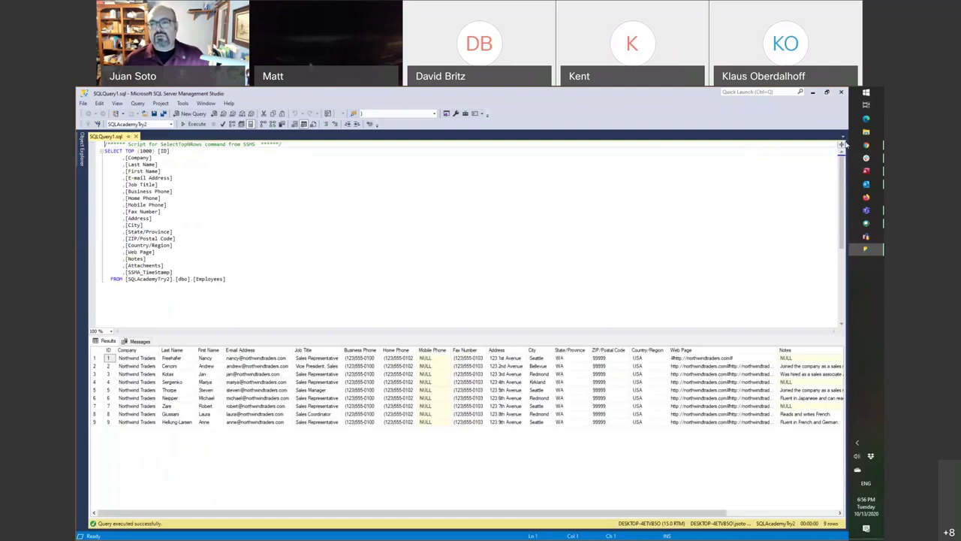
pyautogui.click(812, 94)
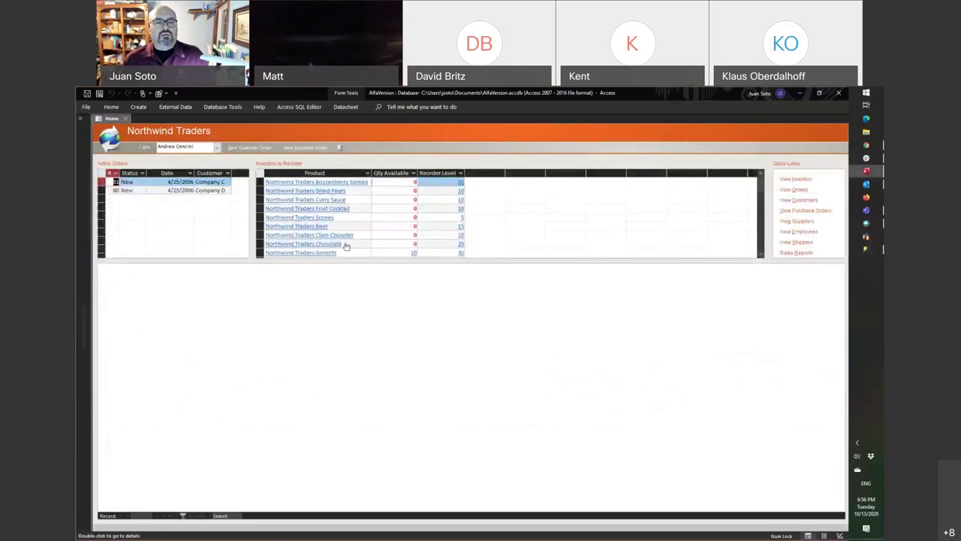
pyautogui.click(864, 255)
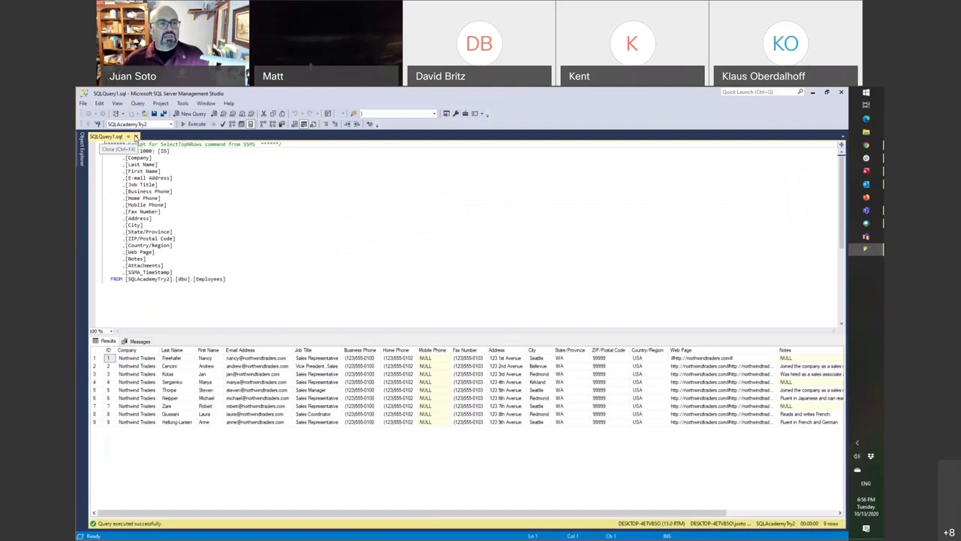
pyautogui.click(136, 136)
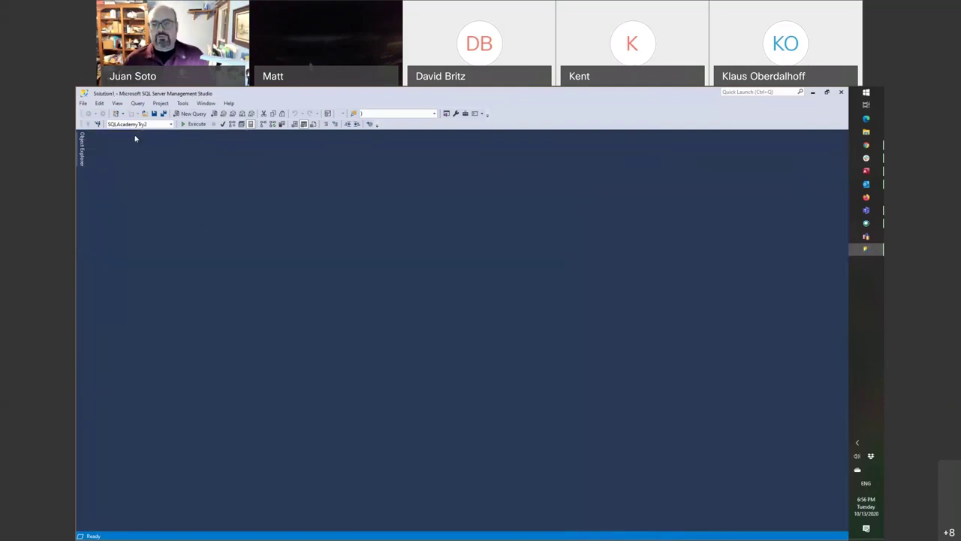
# Step: Back in Access, group the Navigation Pane by Object Type and expand the Tables list
pyautogui.click(813, 92)
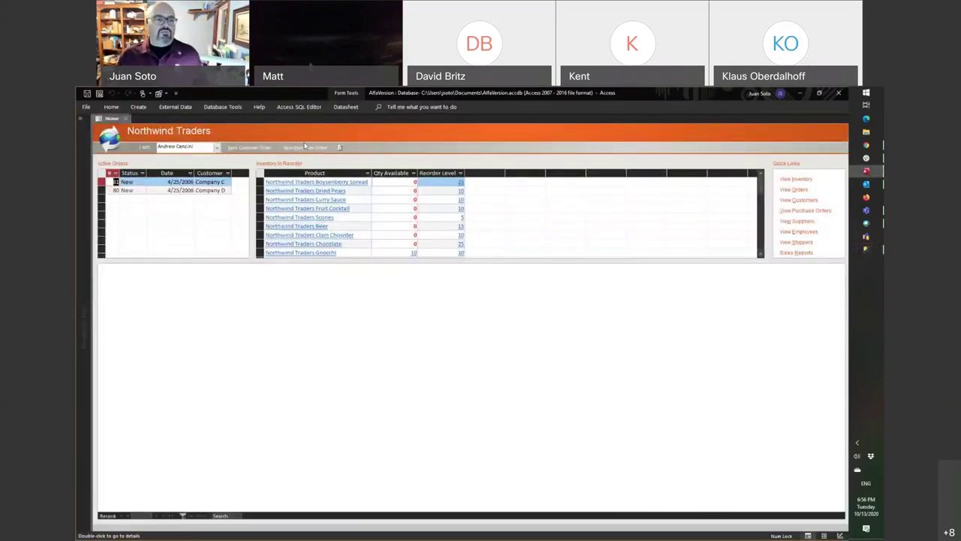
pyautogui.click(81, 120)
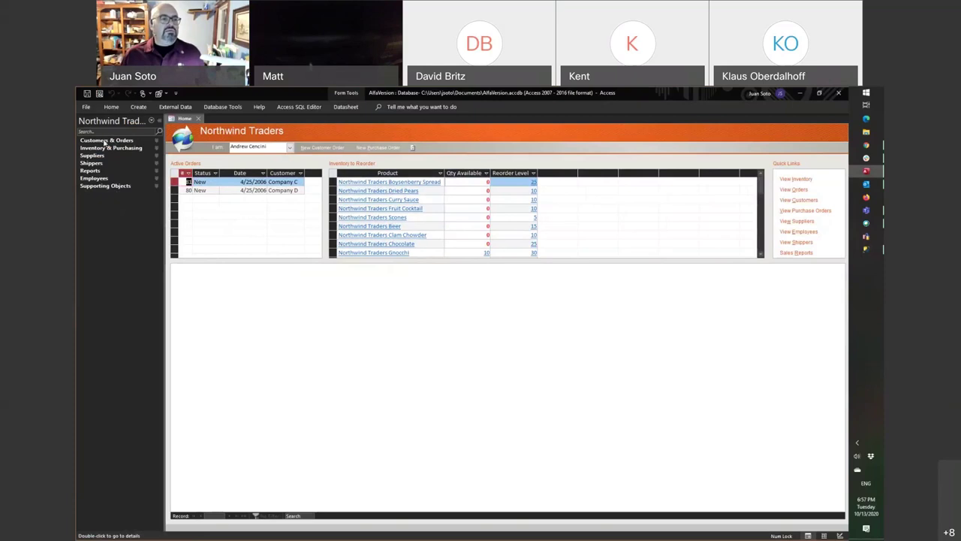
pyautogui.click(95, 179)
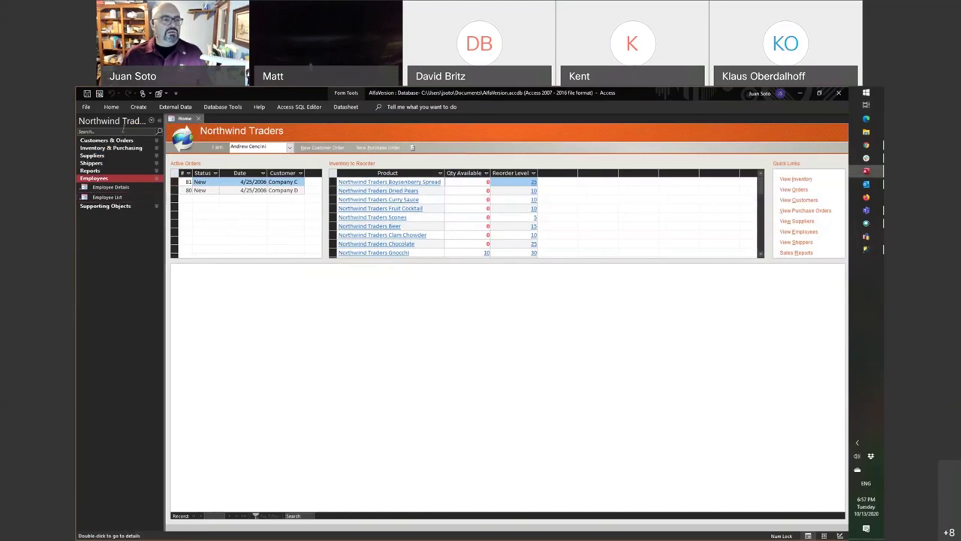
pyautogui.click(150, 121)
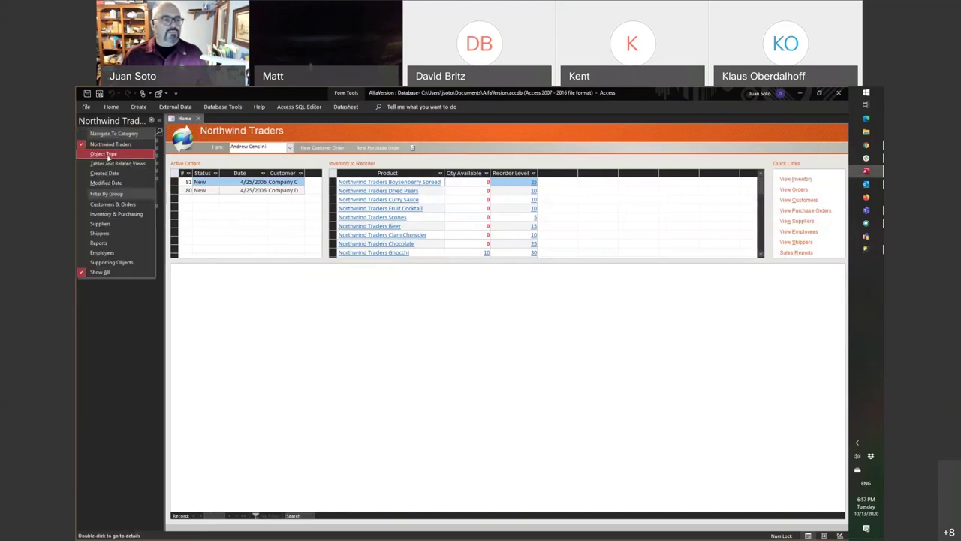
pyautogui.click(108, 154)
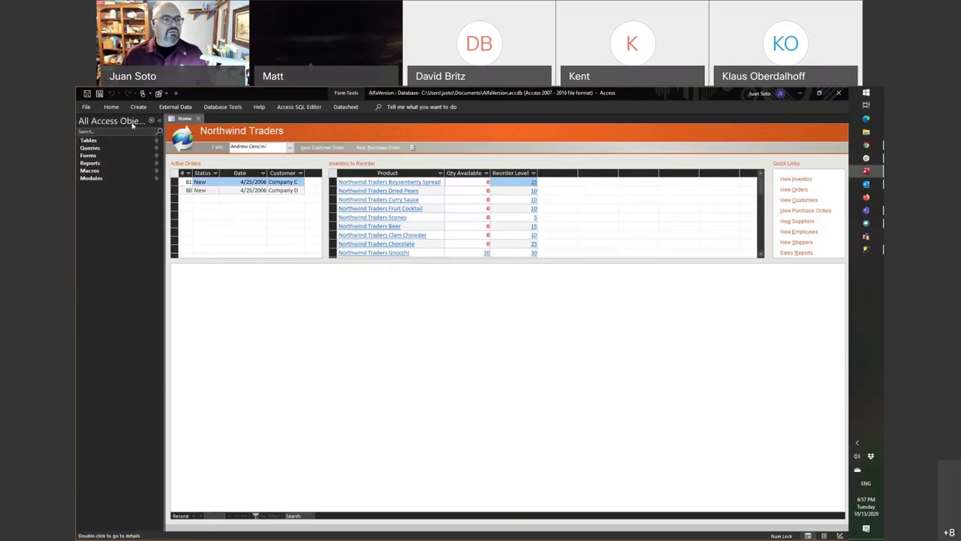
pyautogui.click(88, 140)
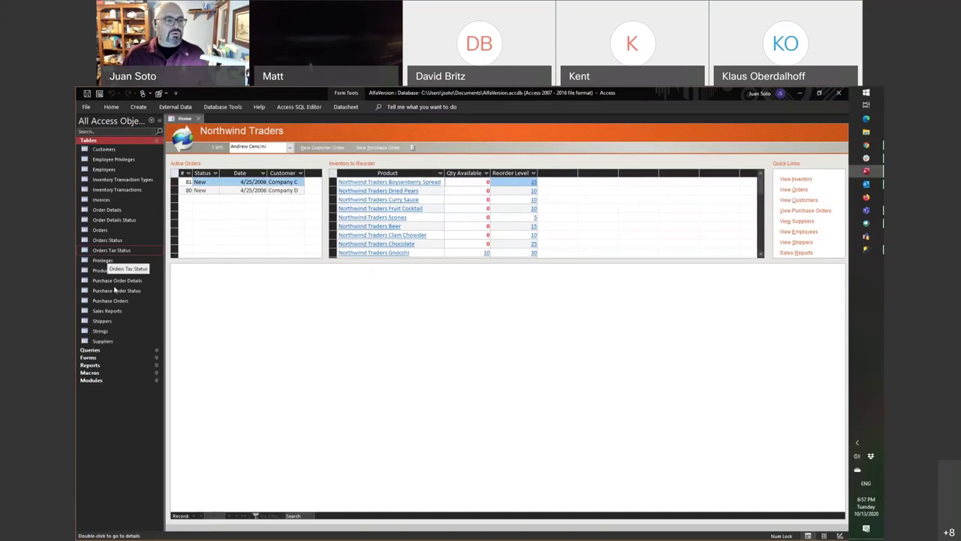
# Step: Open the Employees table and start a new record with the copied company, the employee's last and first name, and e-mail
pyautogui.doubleClick(111, 170)
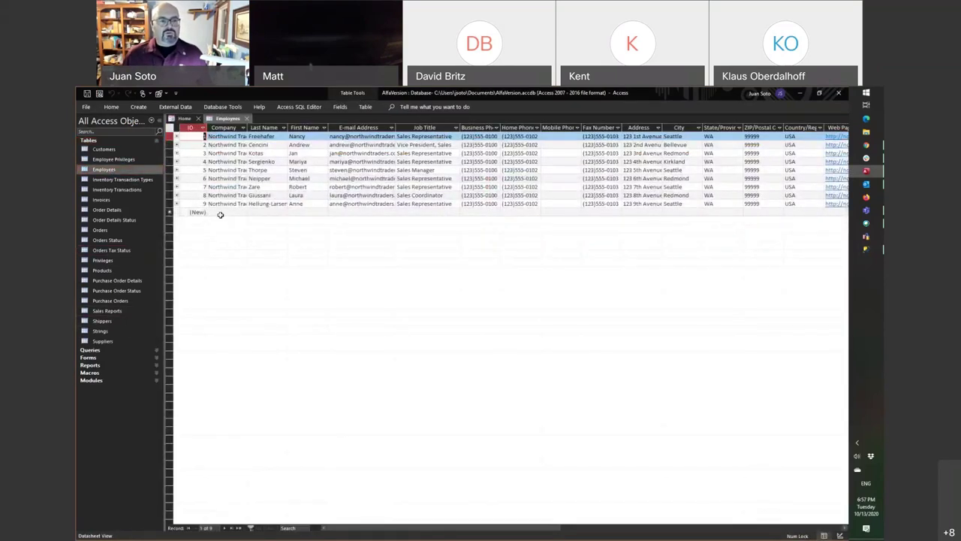
pyautogui.click(220, 212)
pyautogui.hotkey('ctrl', "'")
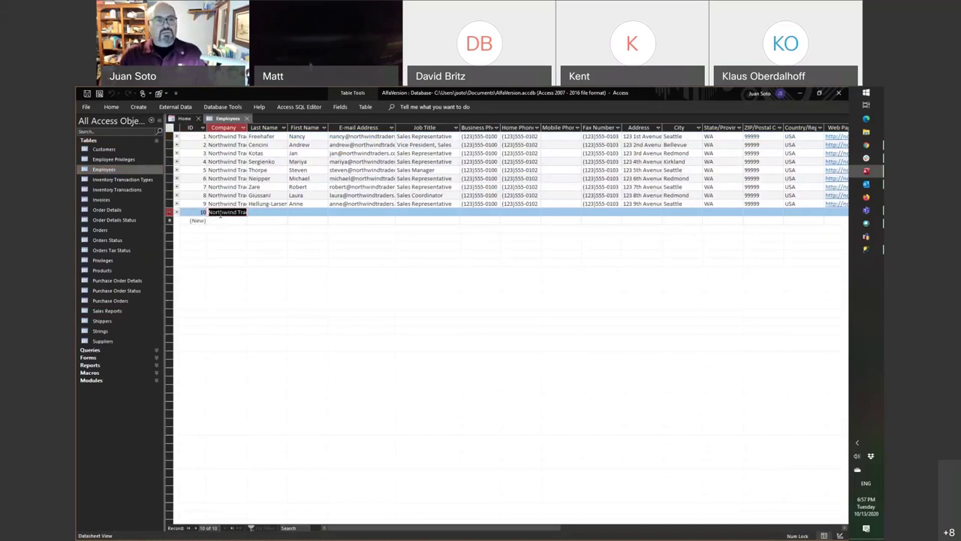
pyautogui.press('Tab')
pyautogui.write('DSaffy')
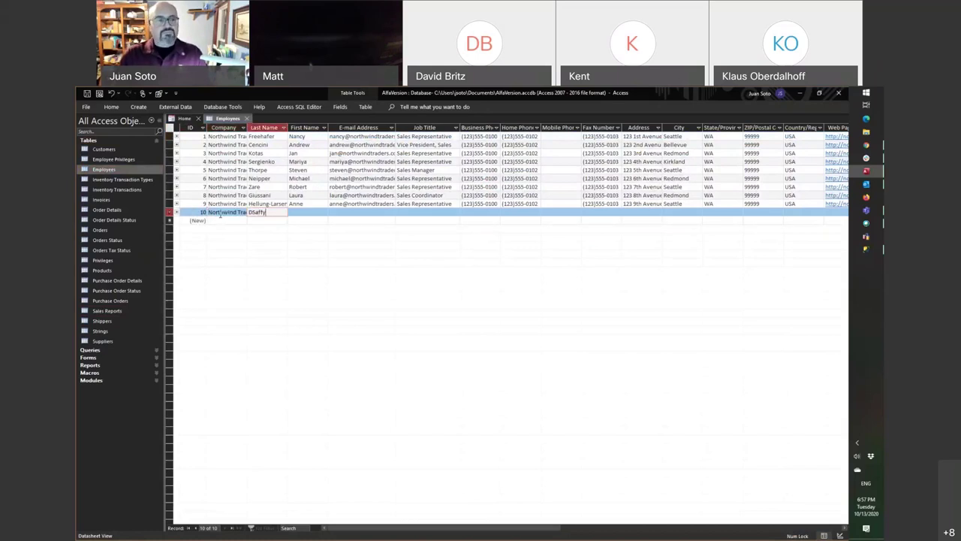
pyautogui.press('Tab')
pyautogui.hotkey('shift', 'Tab')
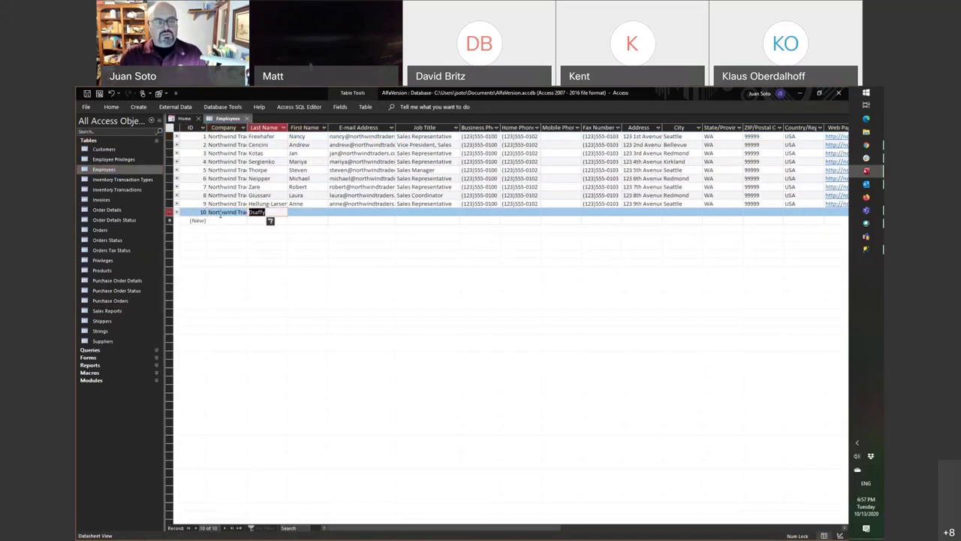
pyautogui.write('Duffy')
pyautogui.press('Tab')
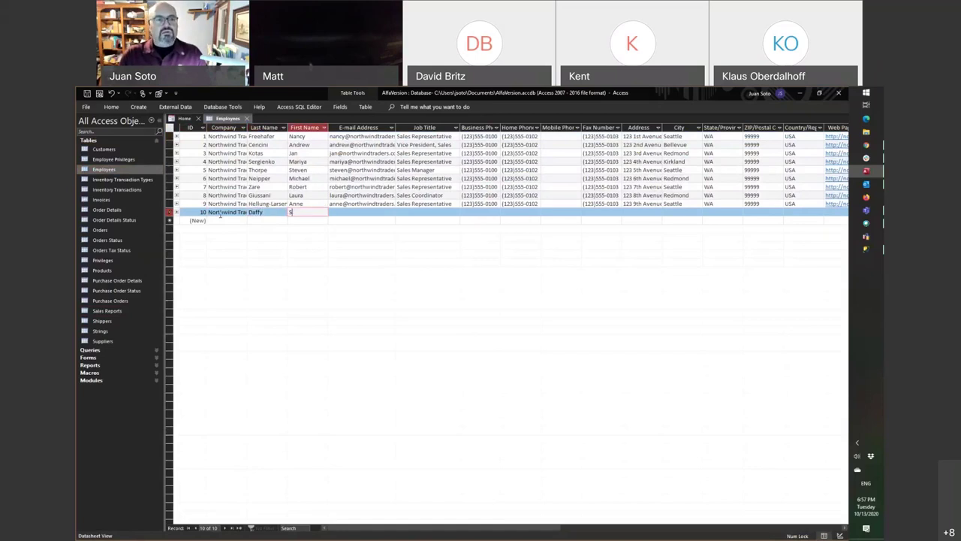
pyautogui.write('Duck')
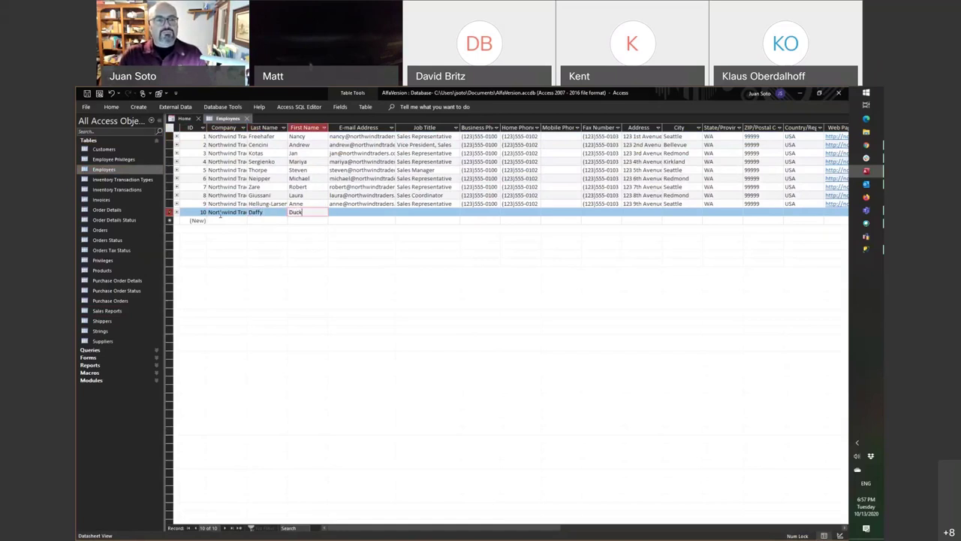
pyautogui.press('Tab')
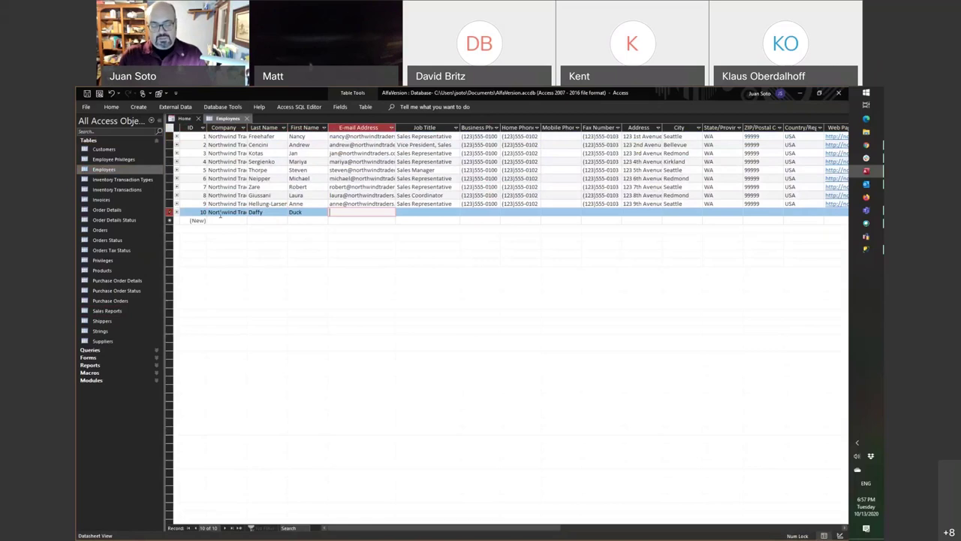
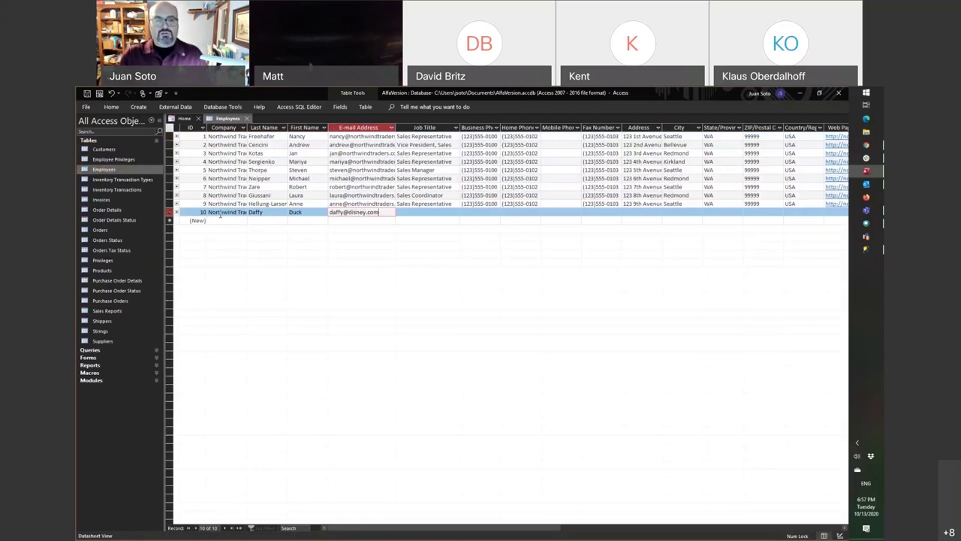
pyautogui.press('Tab')
# Step: Copy the Sales Representative job title and phone numbers from the previous record, then save the new record
pyautogui.hotkey('ctrl', "'")
pyautogui.press('Tab')
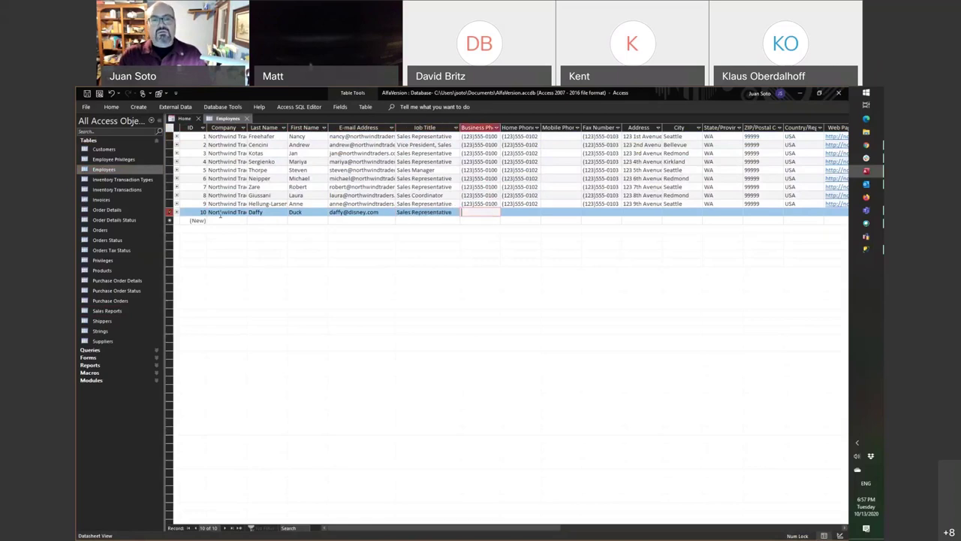
pyautogui.hotkey('ctrl', "'")
pyautogui.press('Tab')
pyautogui.hotkey('ctrl', "'")
pyautogui.press('Tab')
pyautogui.press('Tab')
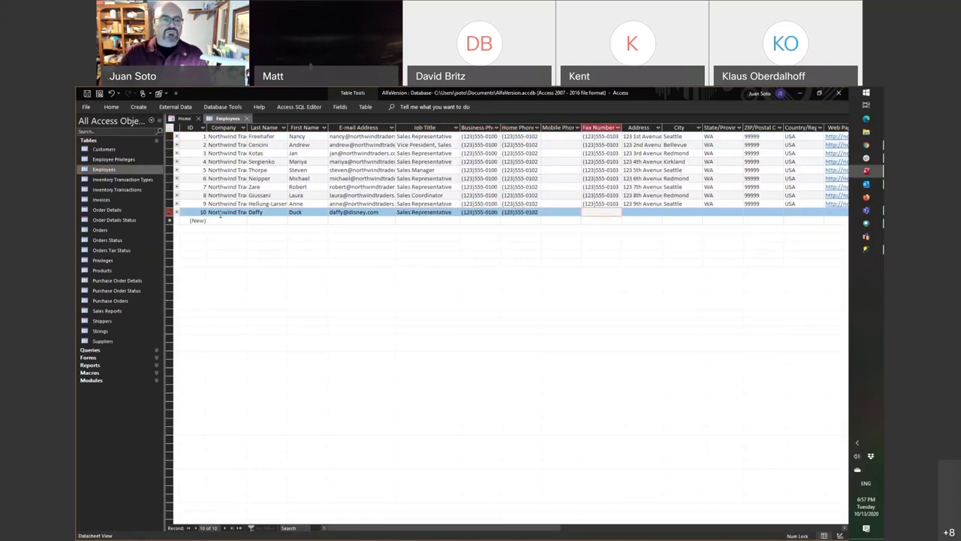
pyautogui.press('Down')
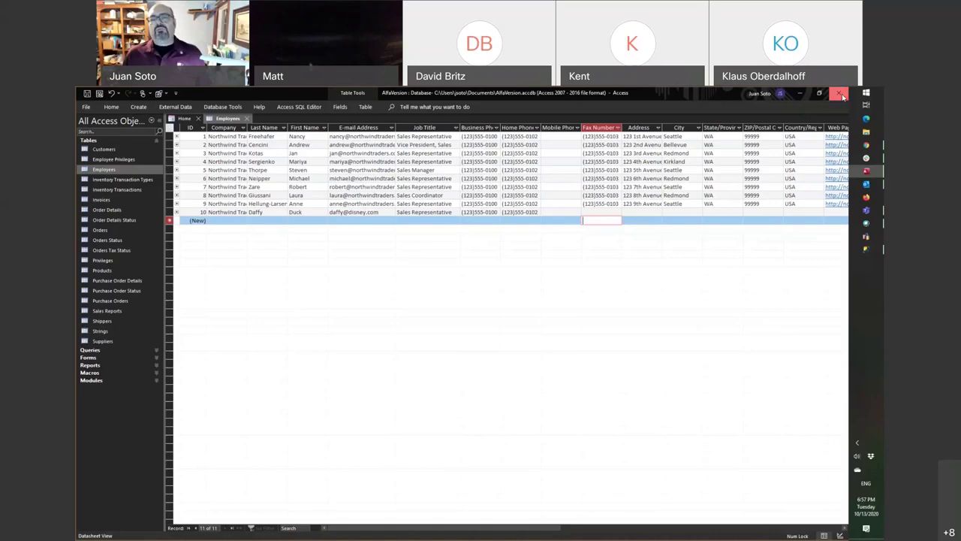
# Step: Close Access, launch SSMA, skip the wizard and open the recent SQLAcademyTry2 project
pyautogui.click(840, 94)
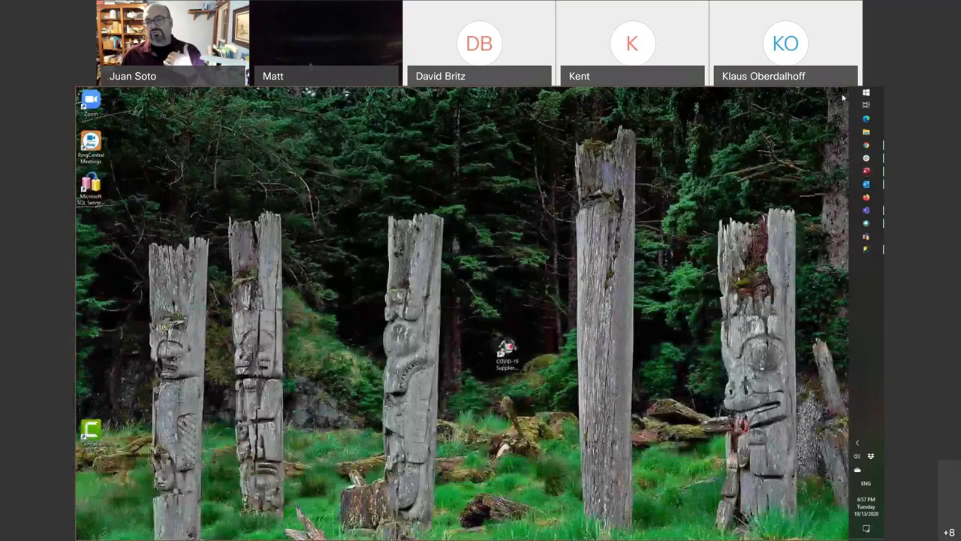
pyautogui.click(867, 237)
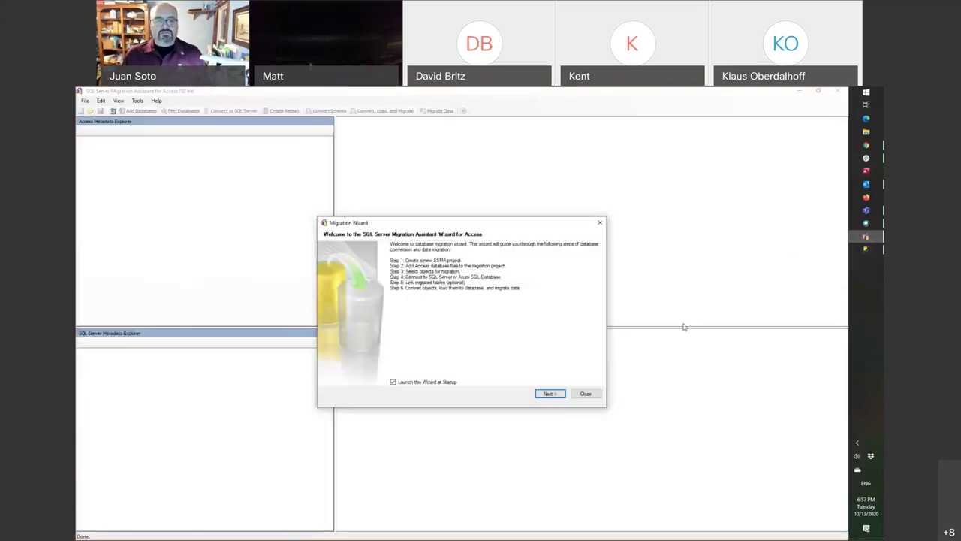
pyautogui.click(586, 393)
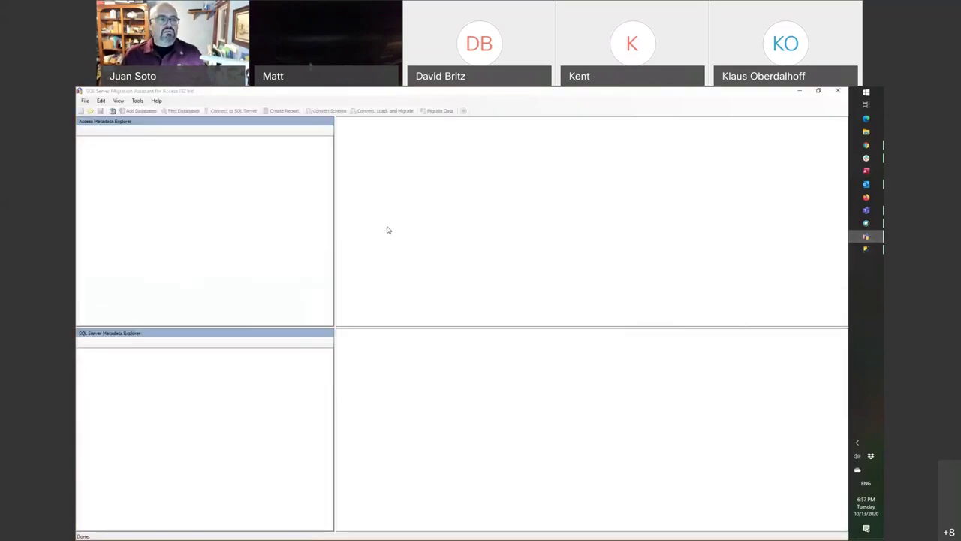
pyautogui.click(86, 101)
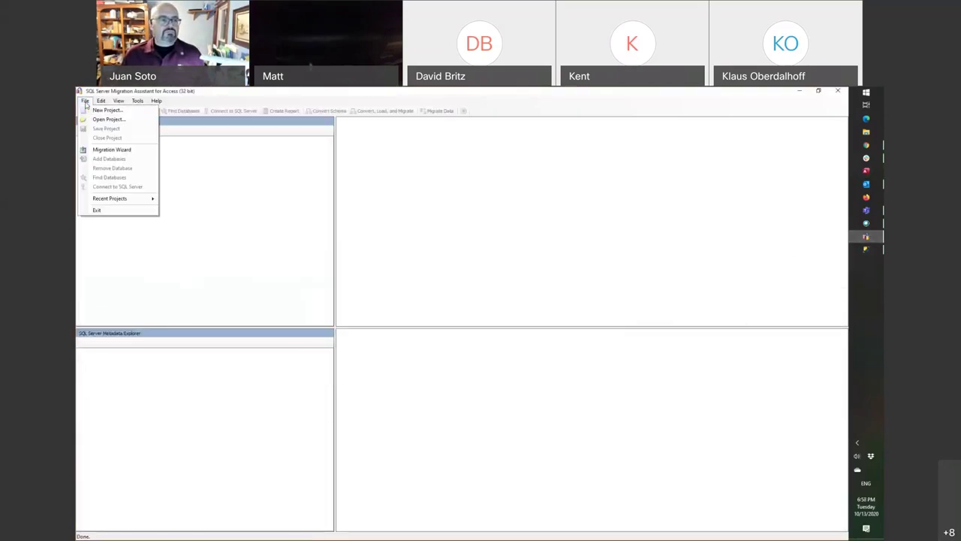
pyautogui.moveTo(126, 199)
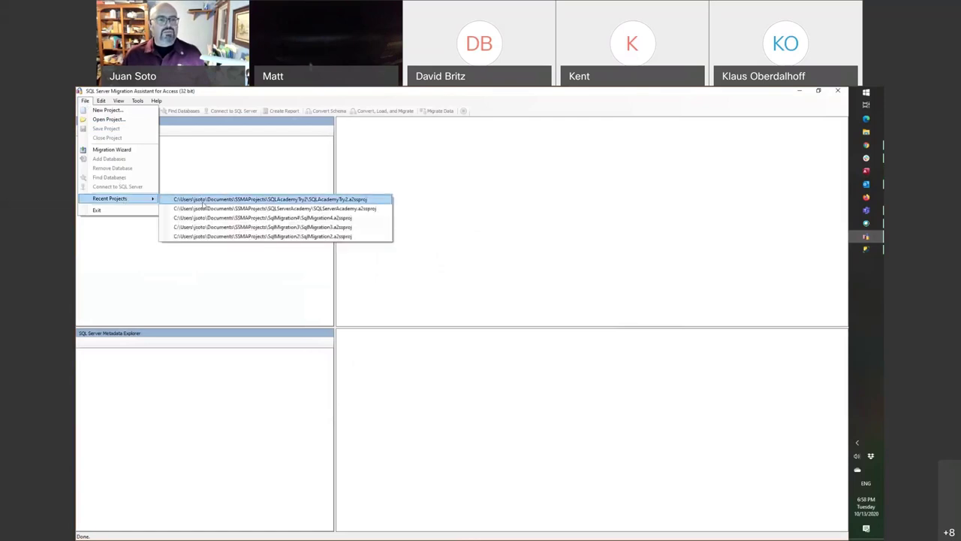
pyautogui.click(202, 201)
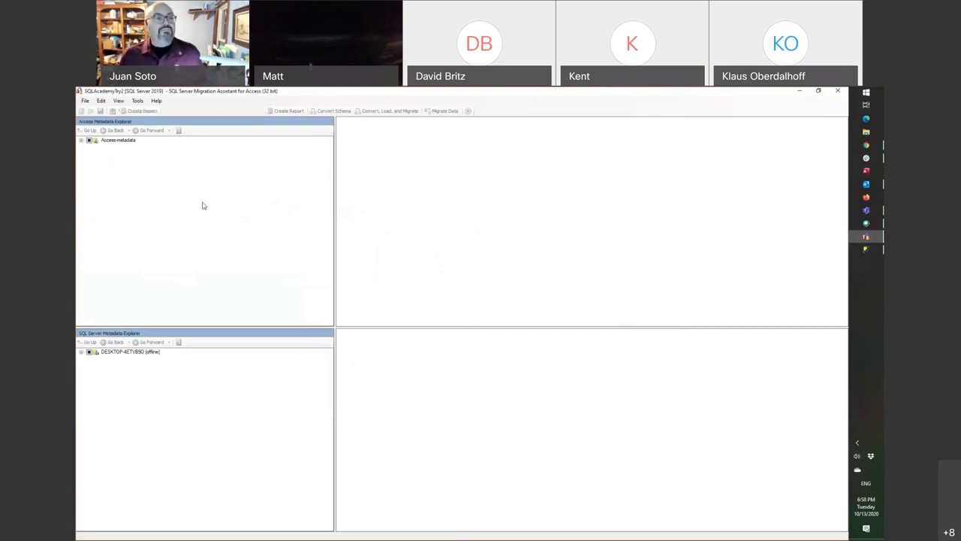
# Step: Remove the TestSQLServerAcademy database from the project's Access metadata
pyautogui.click(81, 141)
pyautogui.click(88, 147)
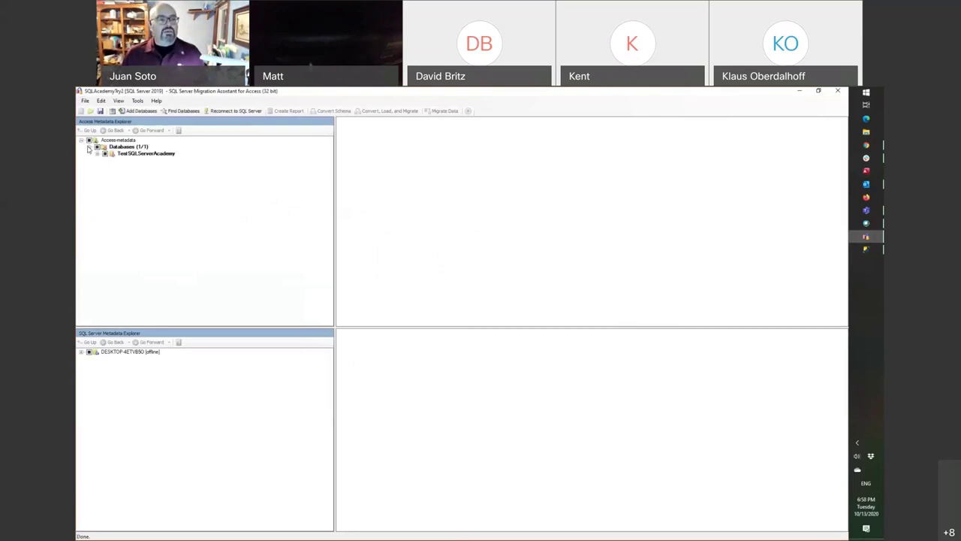
pyautogui.rightClick(139, 154)
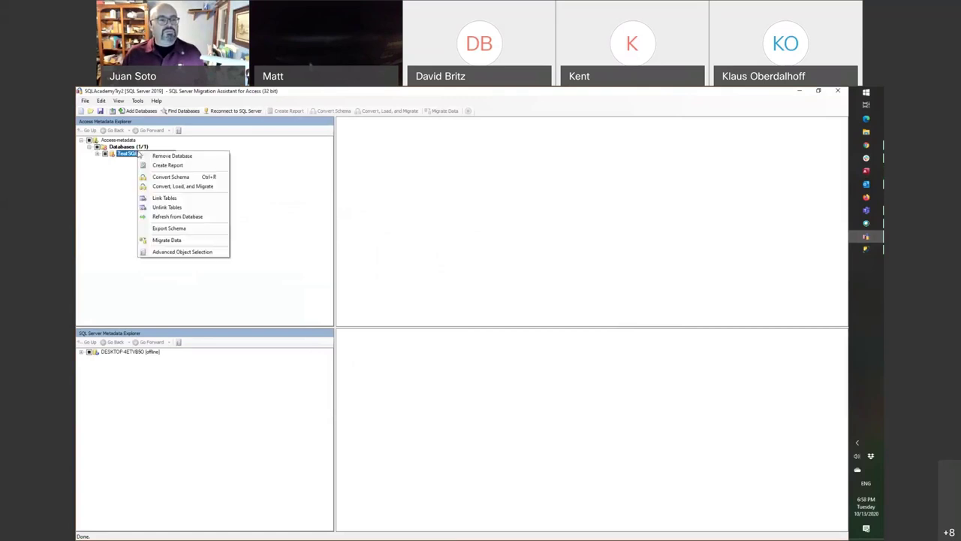
pyautogui.click(158, 156)
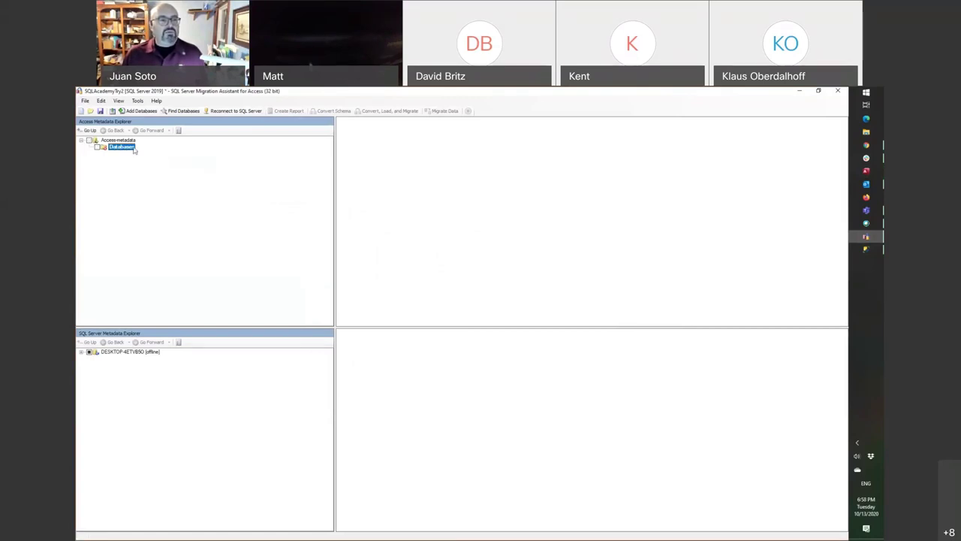
# Step: Add AlfaVersion.accdb from the Documents folder as the project's Access database
pyautogui.rightClick(128, 147)
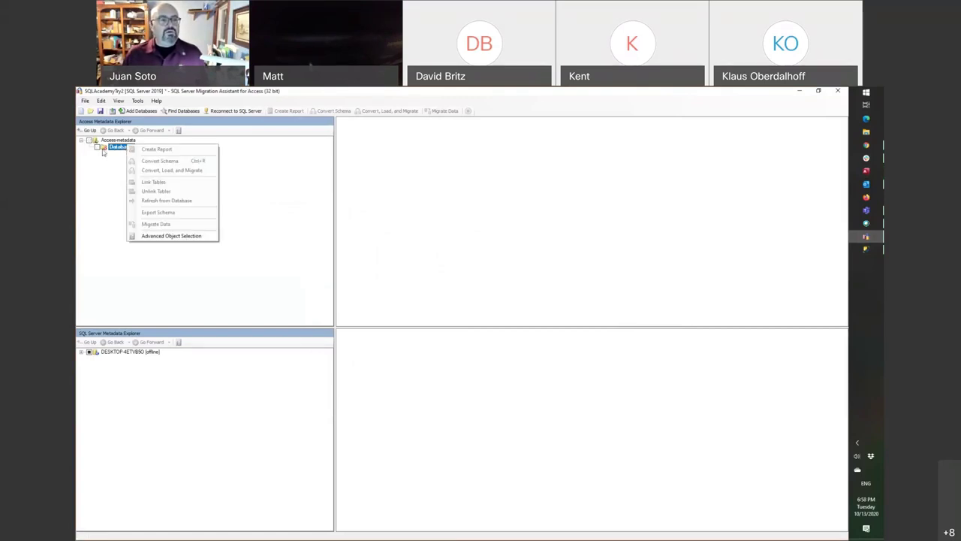
pyautogui.click(141, 111)
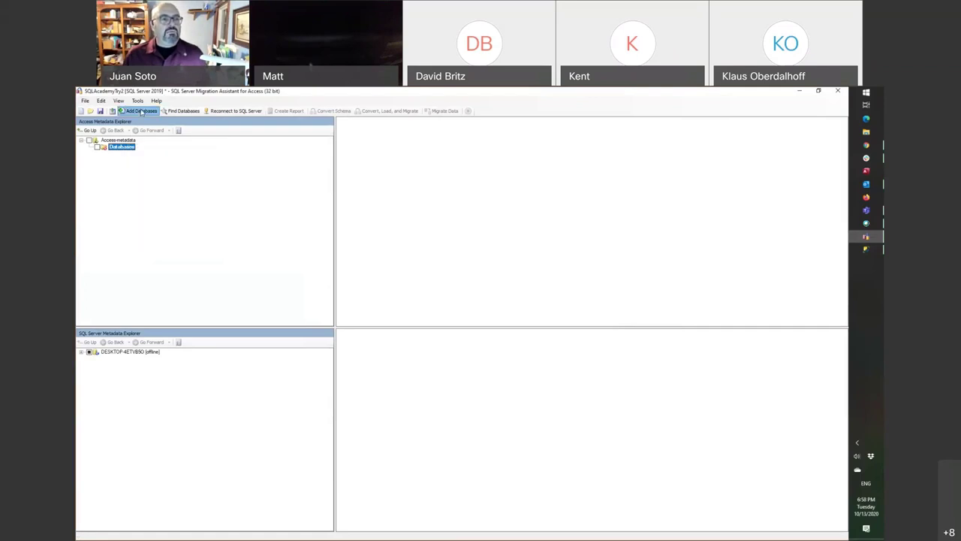
pyautogui.click(141, 111)
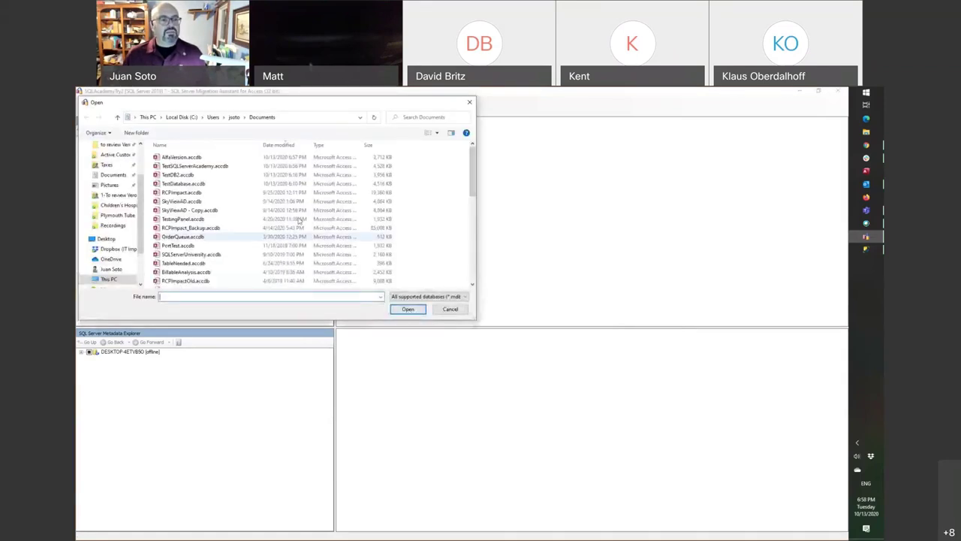
pyautogui.click(168, 157)
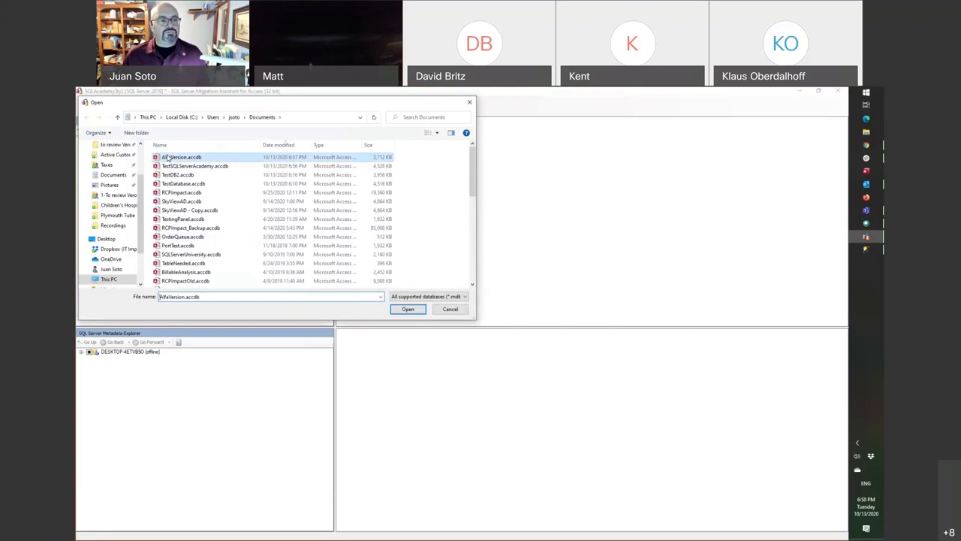
pyautogui.doubleClick(168, 156)
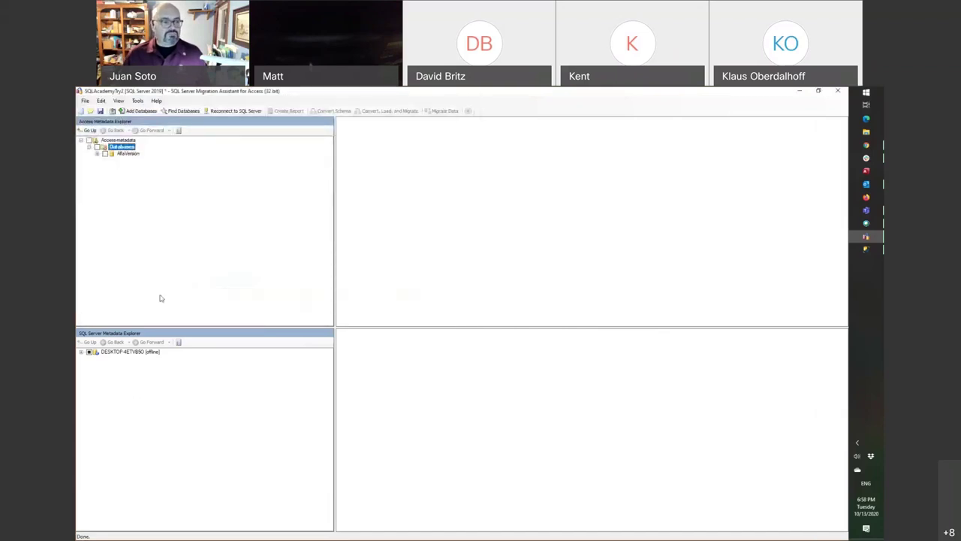
# Step: Expand AlfaVersion's tables and check all 20 for migration
pyautogui.click(97, 153)
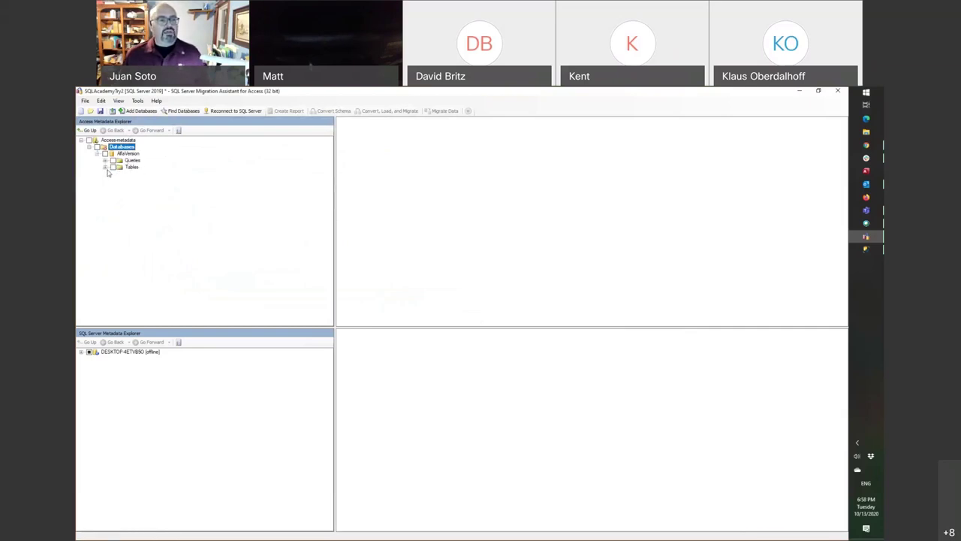
pyautogui.click(105, 167)
pyautogui.click(114, 167)
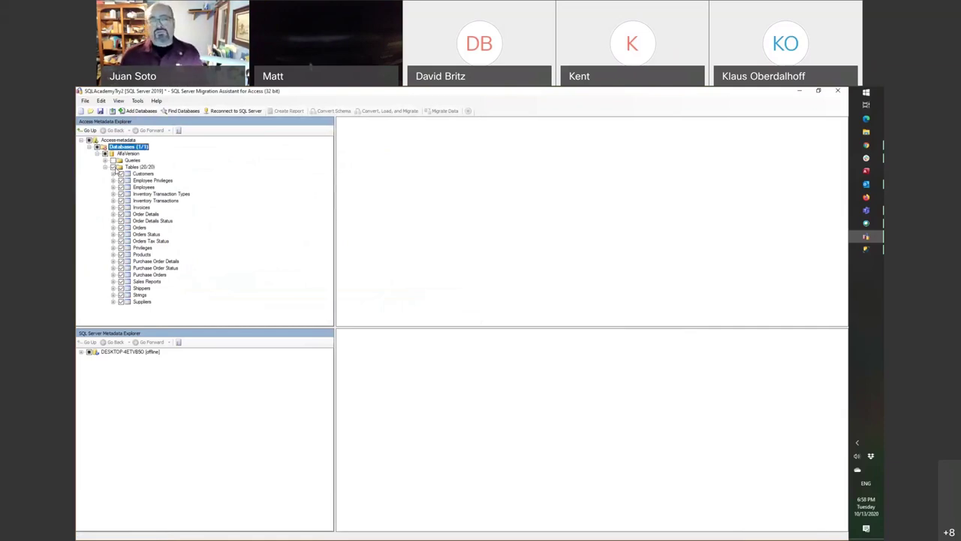
# Step: Expand the SQL Server's Databases, then SQLAcademyTry2 and its Schemas
pyautogui.click(81, 352)
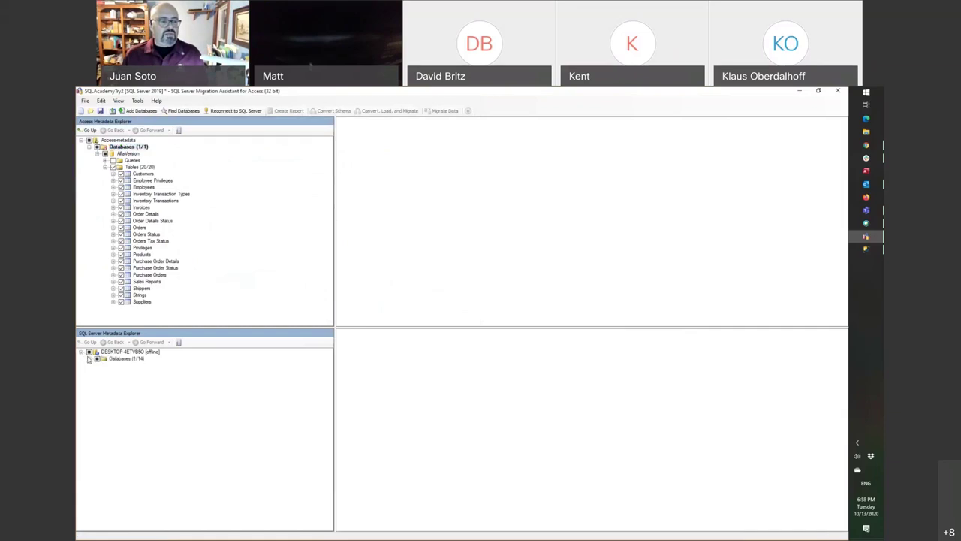
pyautogui.click(89, 359)
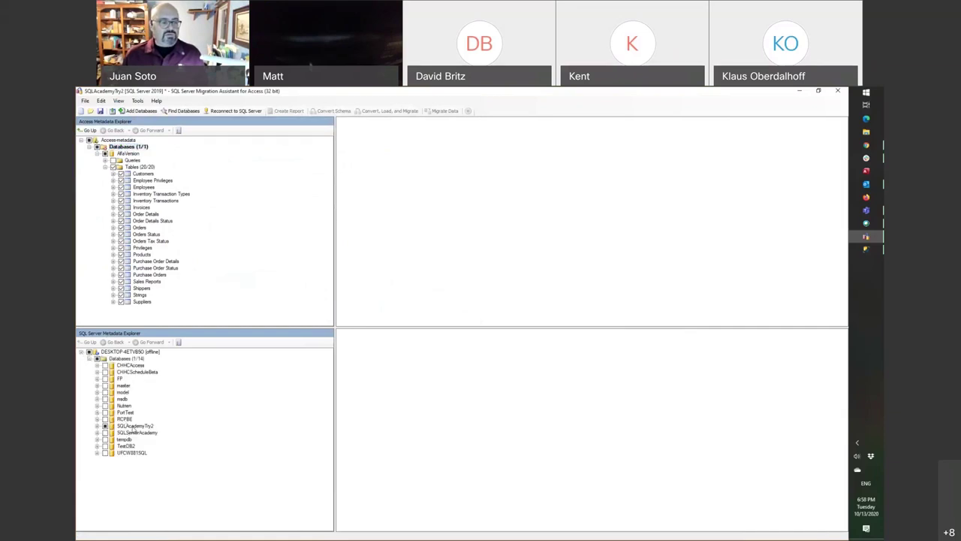
pyautogui.doubleClick(132, 426)
pyautogui.click(134, 440)
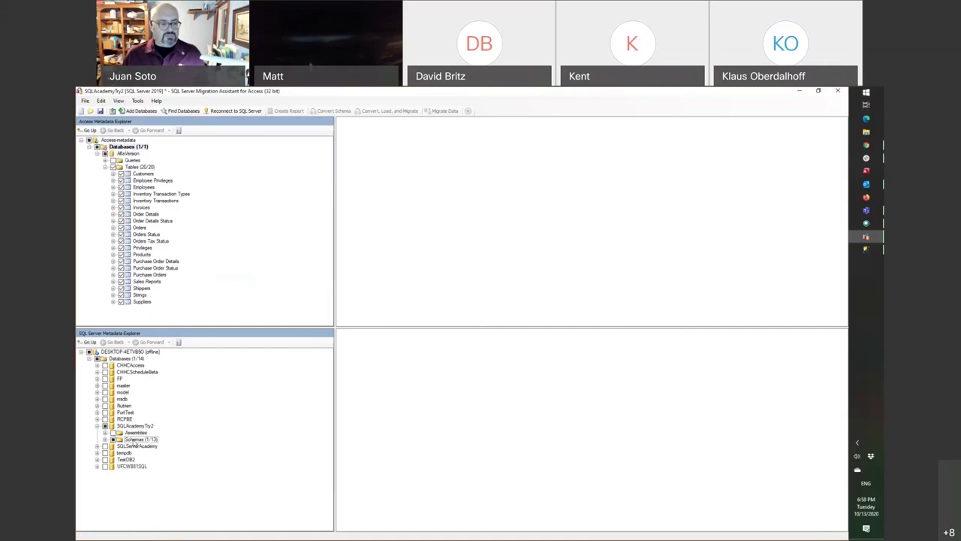
pyautogui.doubleClick(133, 440)
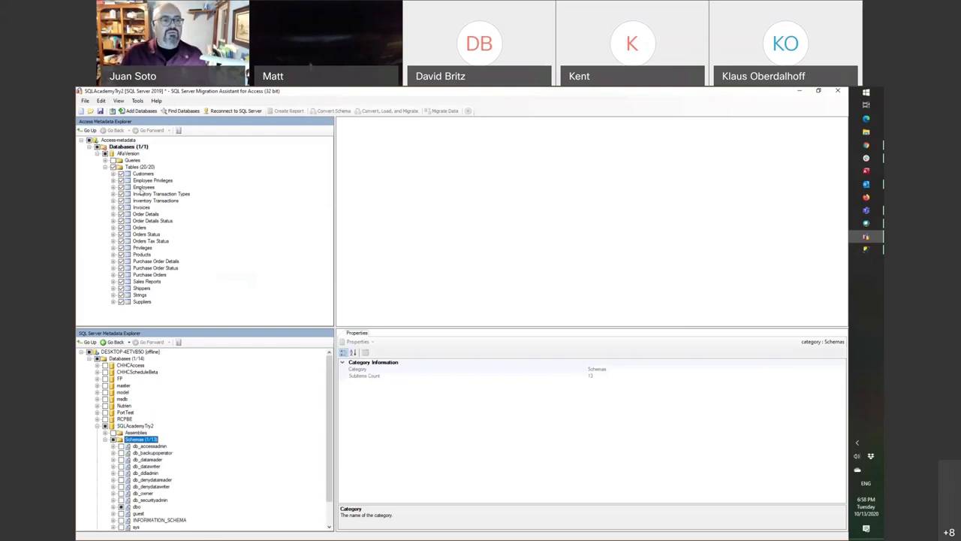
# Step: Migrate AlfaVersion's data into SQLAcademyTry2, accepting replacement of existing data, then close the report
pyautogui.rightClick(130, 155)
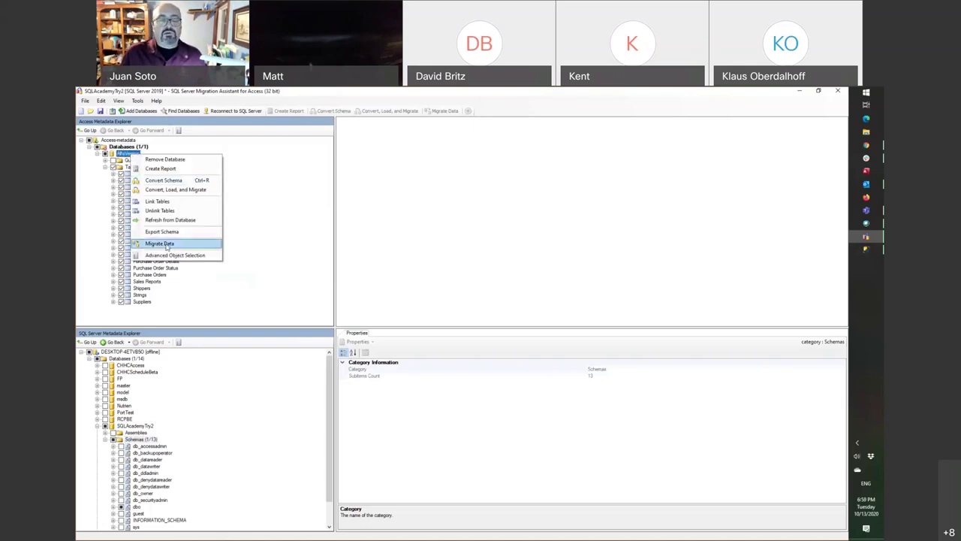
pyautogui.click(159, 244)
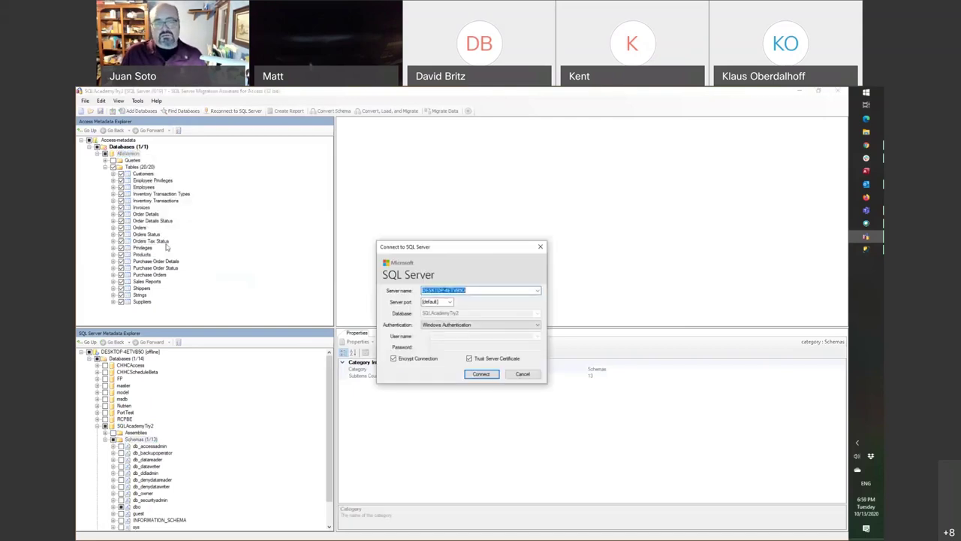
pyautogui.click(479, 373)
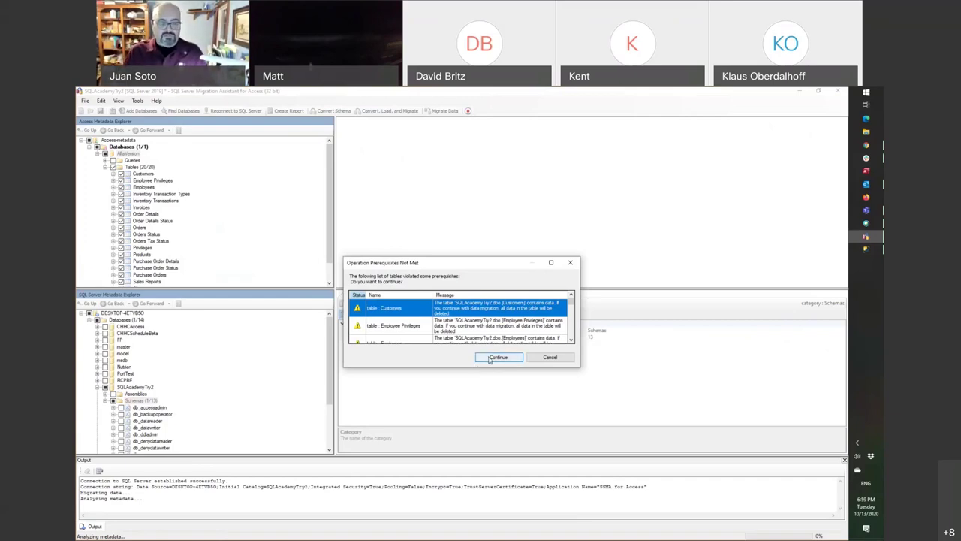
pyautogui.click(489, 358)
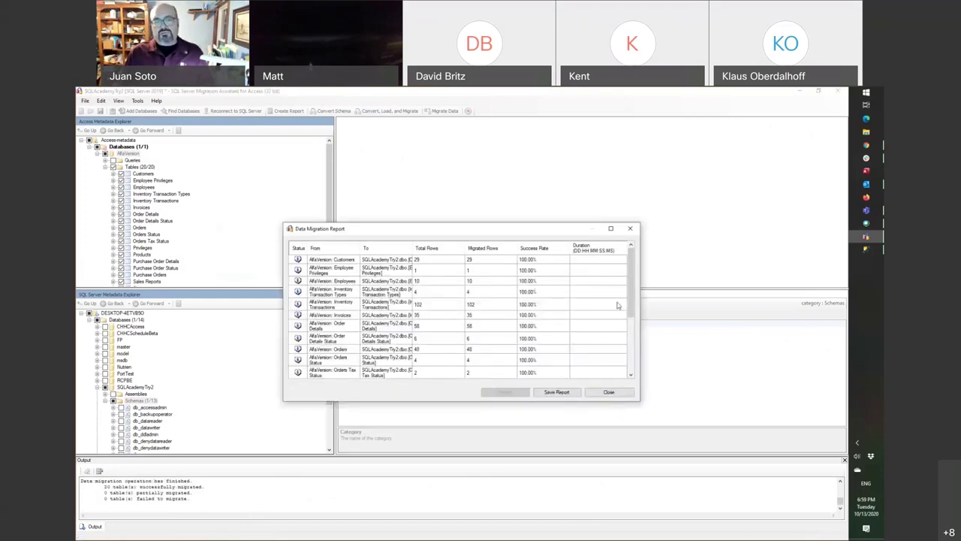
pyautogui.moveTo(631, 272)
pyautogui.mouseDown()
pyautogui.moveTo(633, 317)
pyautogui.moveTo(632, 272)
pyautogui.mouseUp()
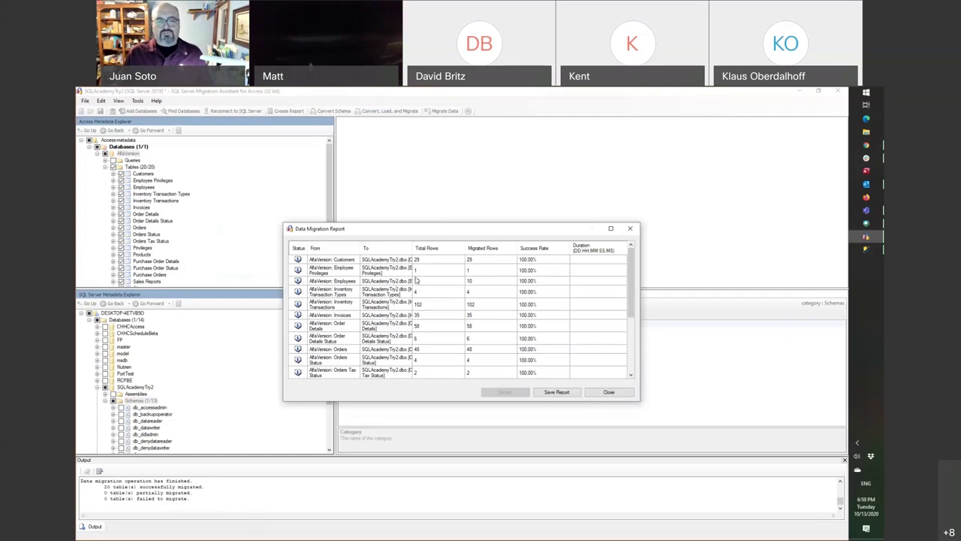
pyautogui.click(606, 392)
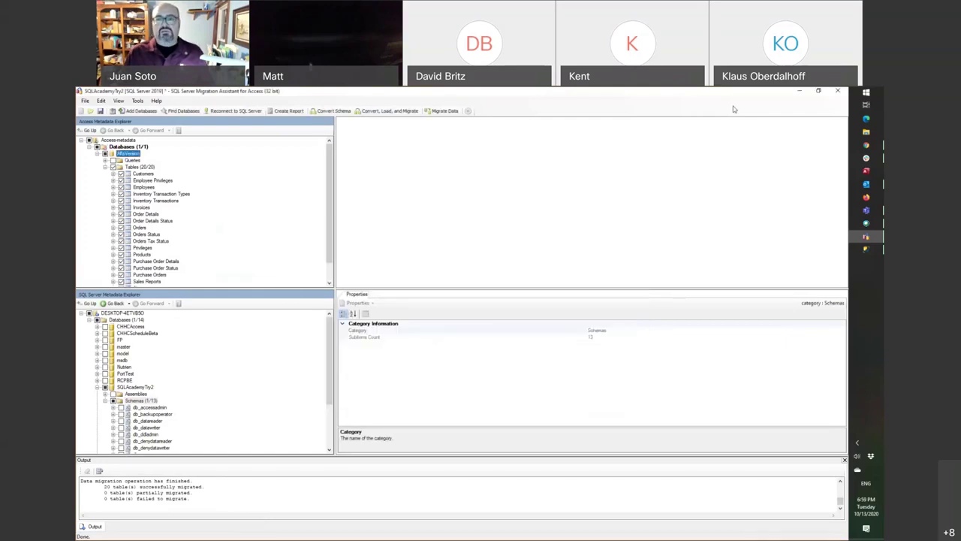
# Step: Close SSMA, saving the SQLAcademyTry2 project with AlfaVersion's metadata checked, then show the desktop
pyautogui.click(837, 92)
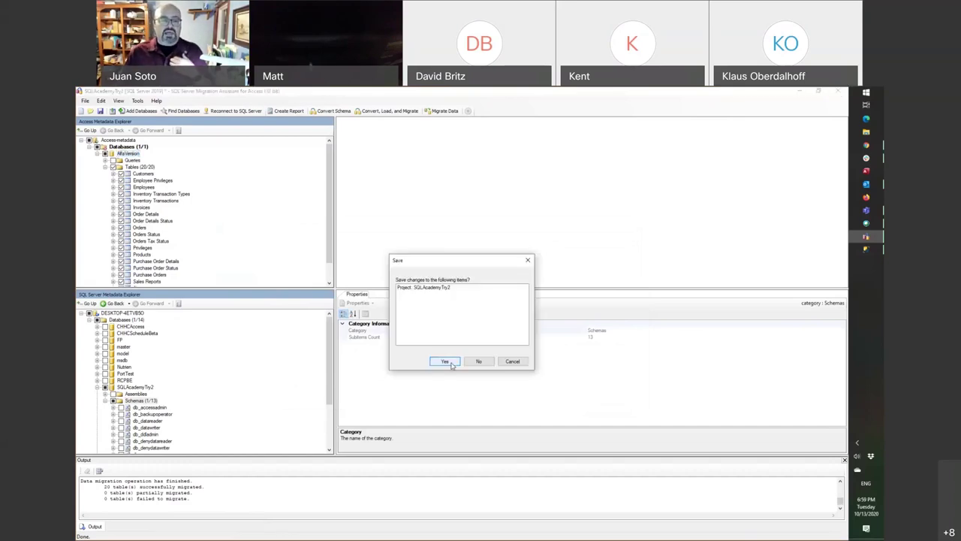
pyautogui.click(444, 361)
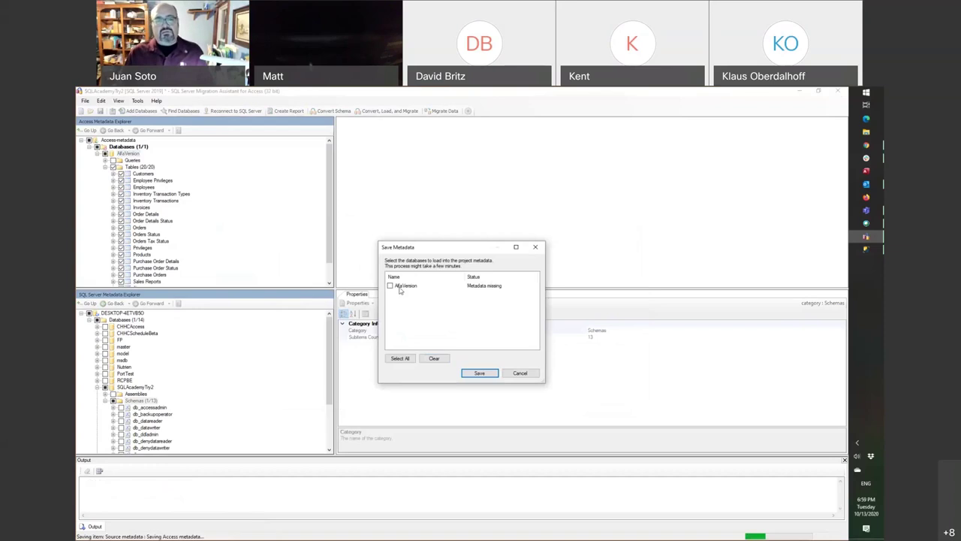
pyautogui.click(400, 287)
pyautogui.click(390, 286)
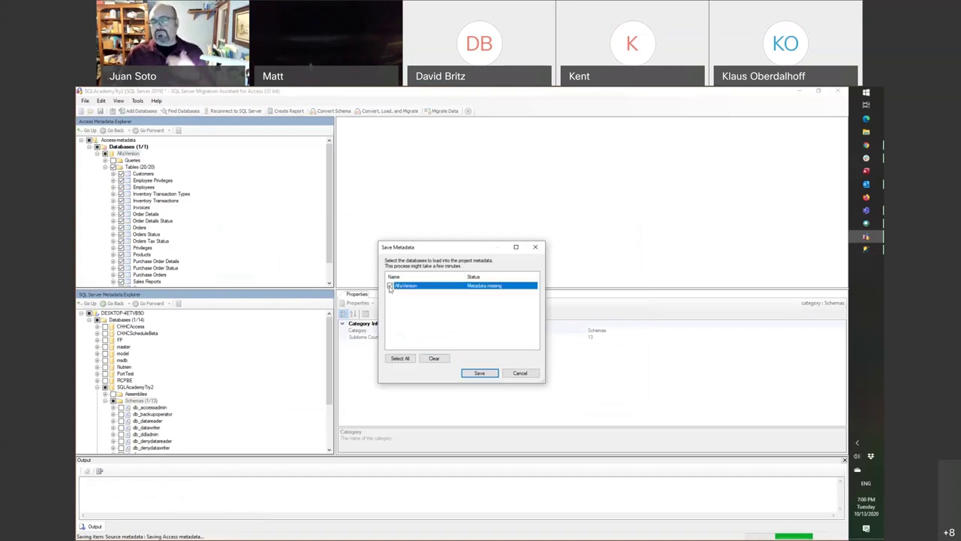
pyautogui.click(480, 373)
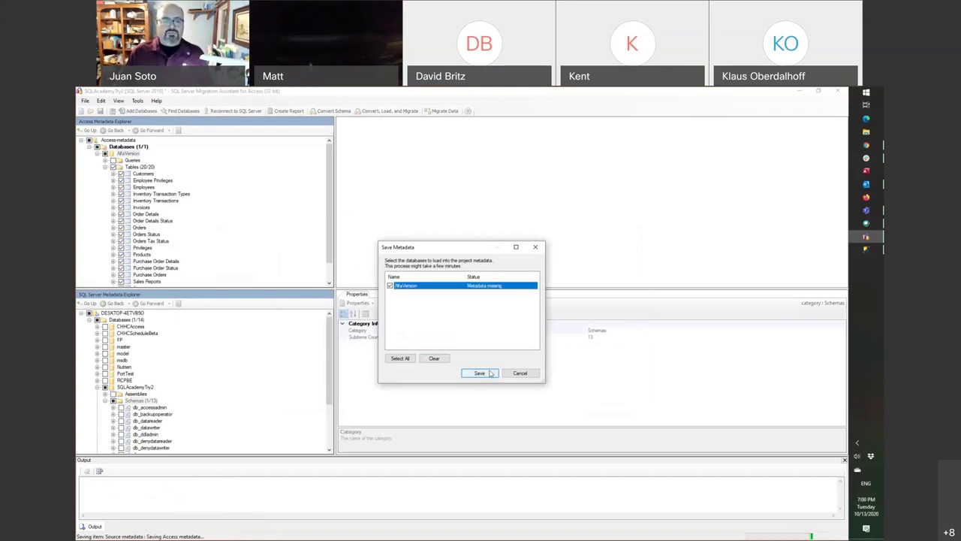
pyautogui.press('super+d')
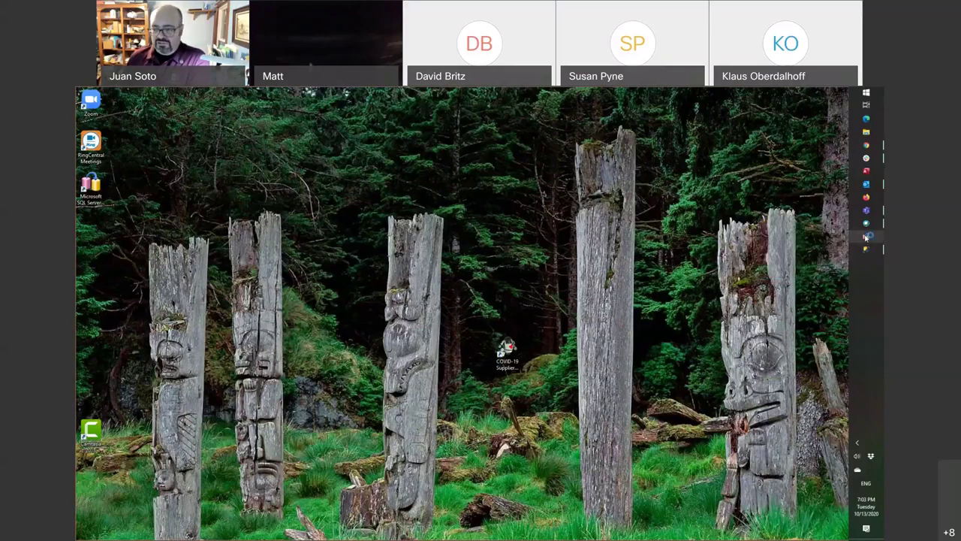
# Step: Launch SSMA for Access from the taskbar and close the Migration Wizard
pyautogui.click(866, 237)
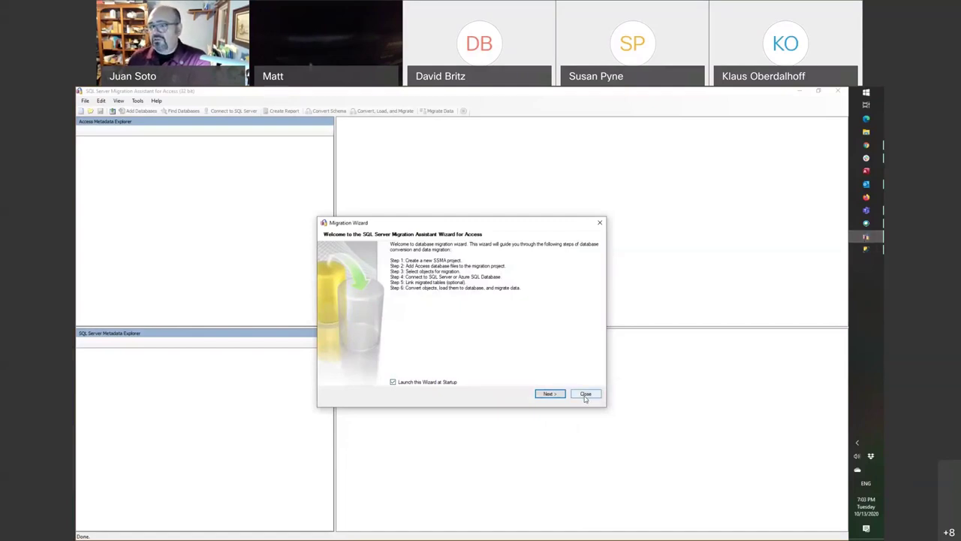
pyautogui.click(585, 394)
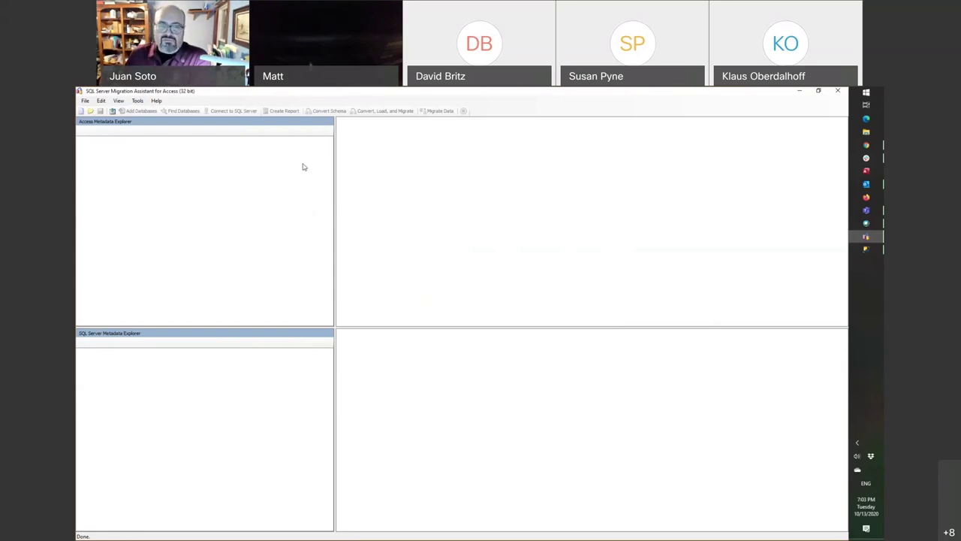
# Step: Look at the Editor page of Global Settings, leave without changes, and reopen the Tools menu
pyautogui.click(137, 101)
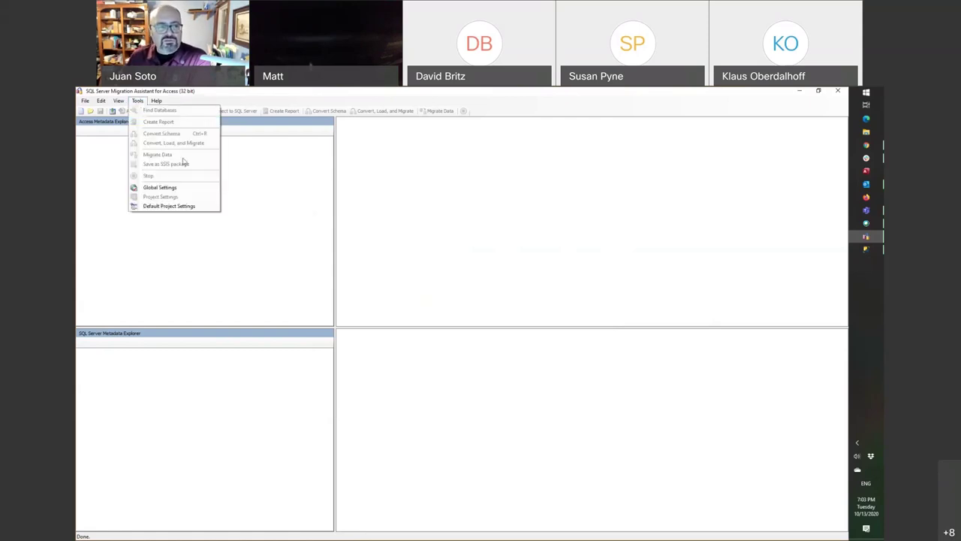
pyautogui.click(161, 187)
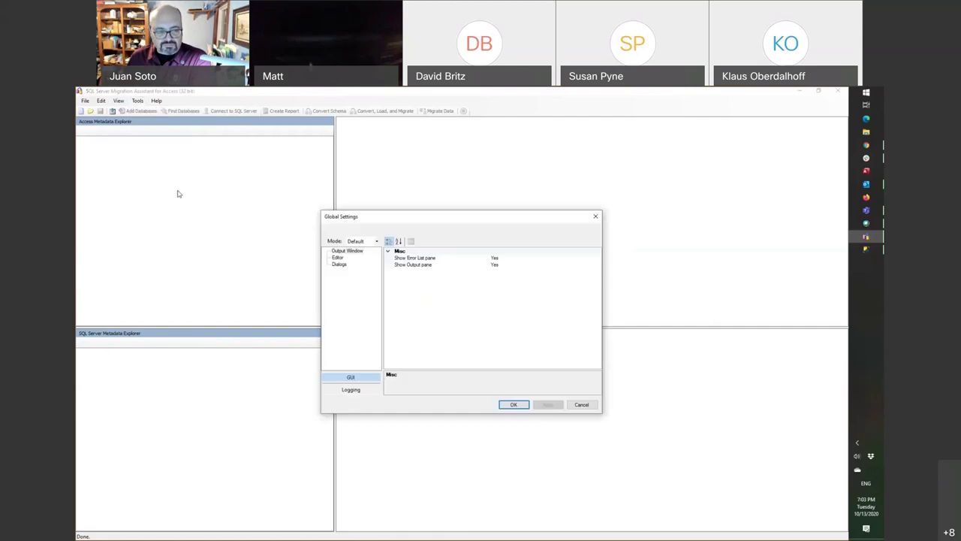
pyautogui.click(338, 258)
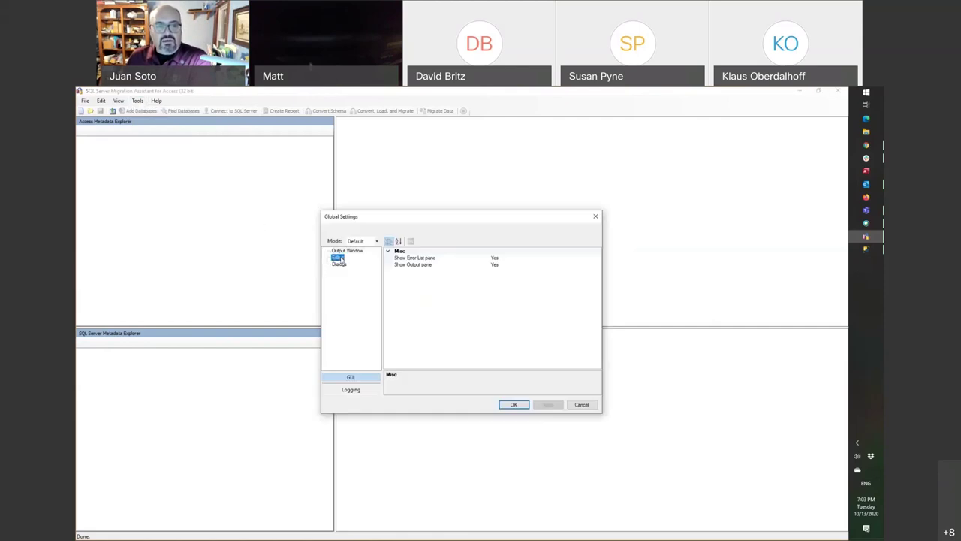
pyautogui.click(580, 405)
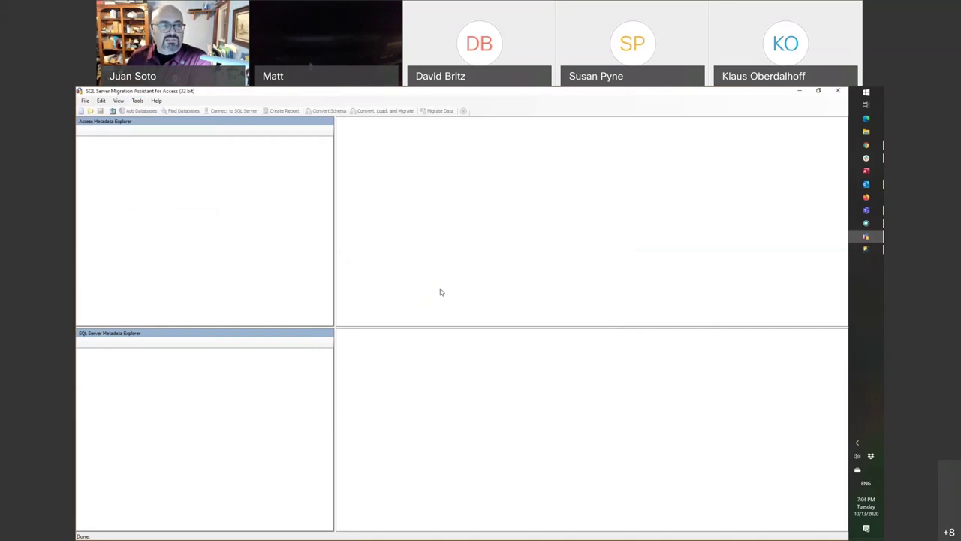
pyautogui.click(138, 101)
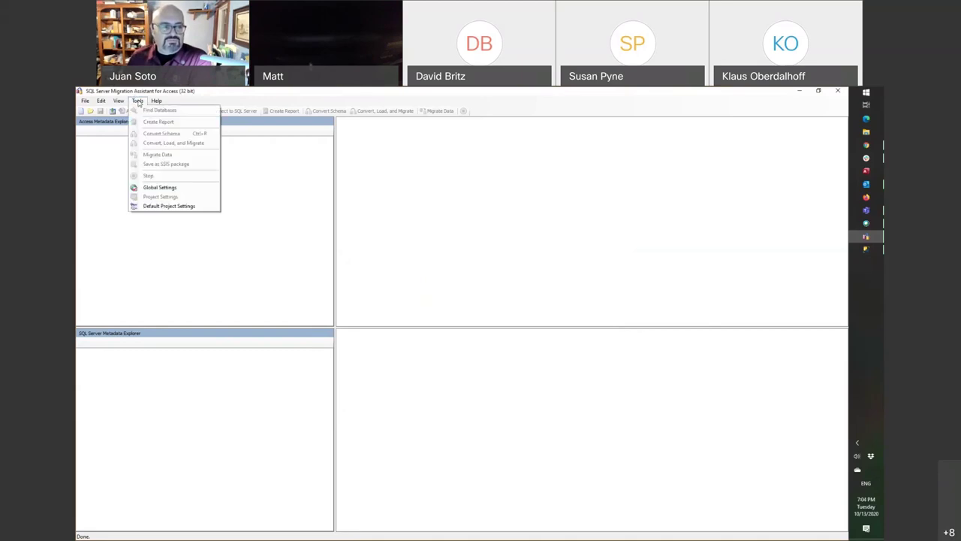
# Step: In Default Project Settings, set the migration target version to SQL Server 2019
pyautogui.click(178, 207)
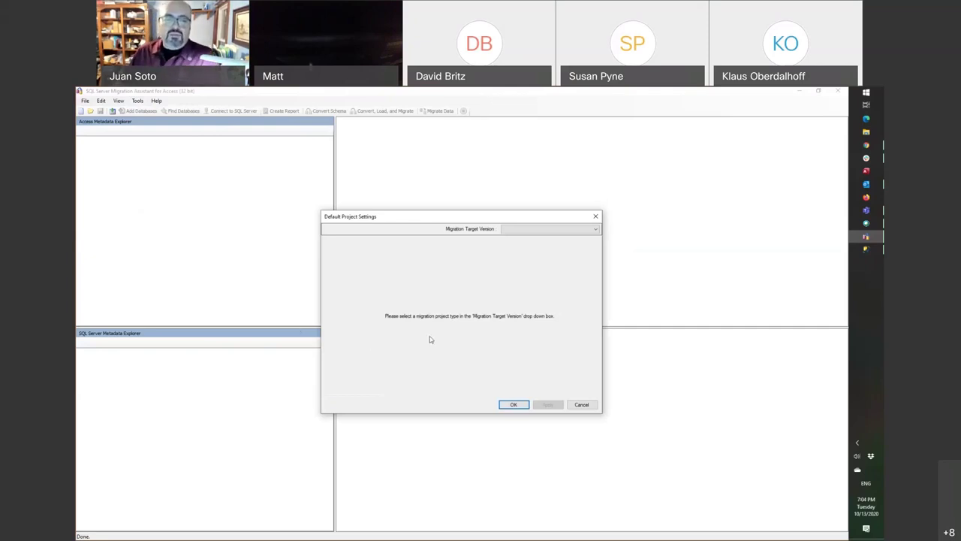
pyautogui.click(595, 230)
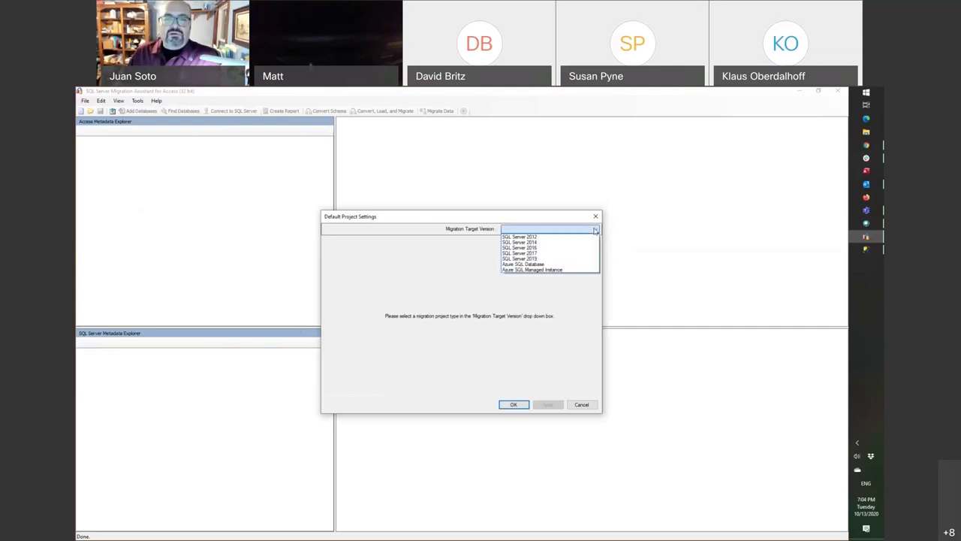
pyautogui.click(533, 259)
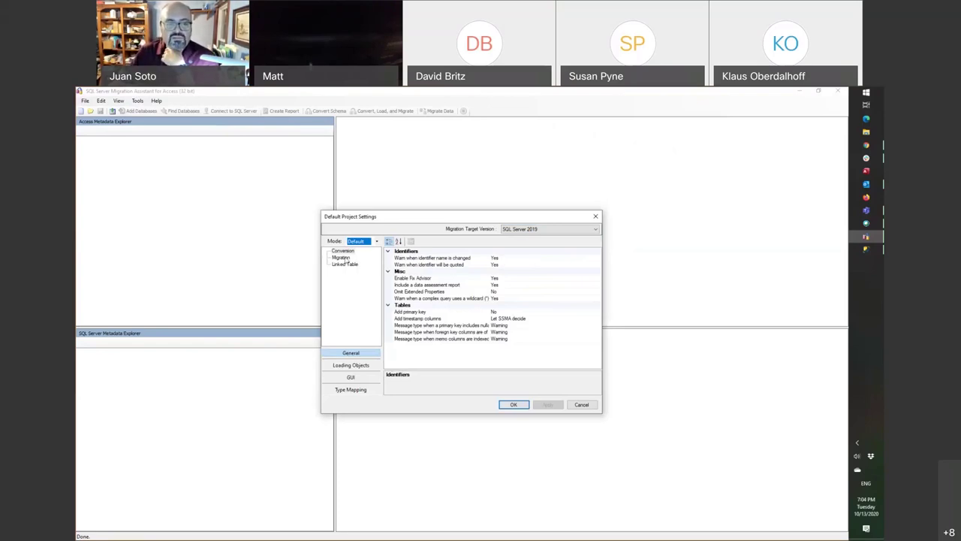
# Step: Show the Type Mapping list and select the boolean to bit mapping
pyautogui.click(350, 389)
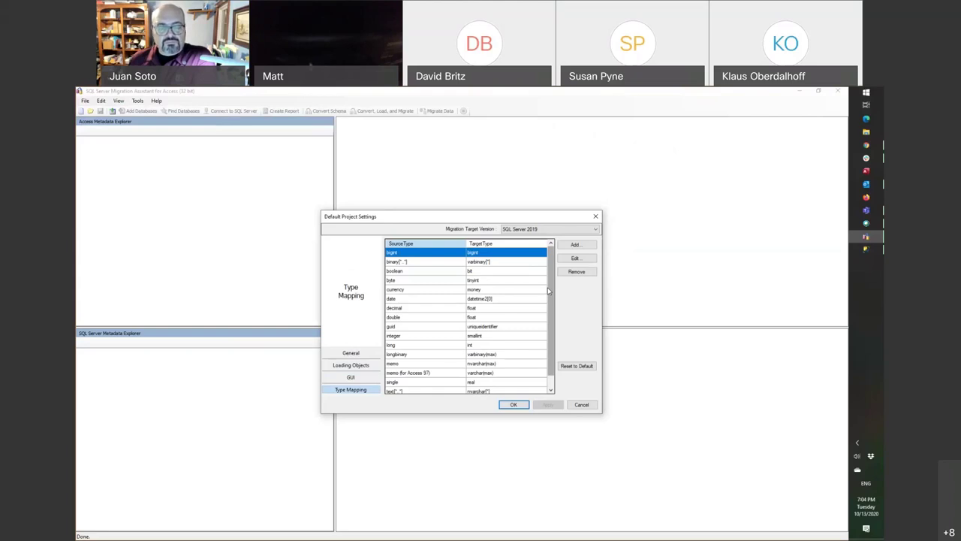
pyautogui.moveTo(548, 290); pyautogui.dragTo(555, 332)
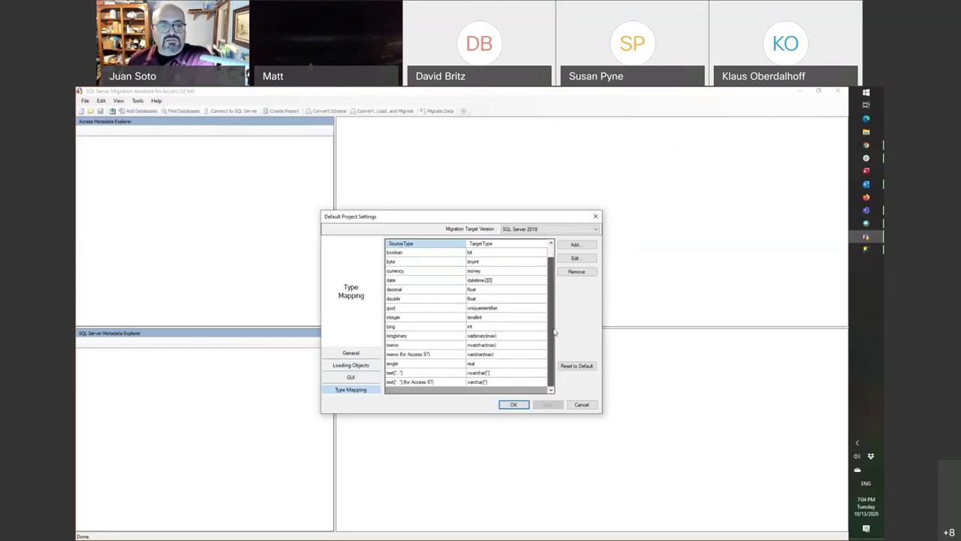
pyautogui.scroll(1, 554, 332)
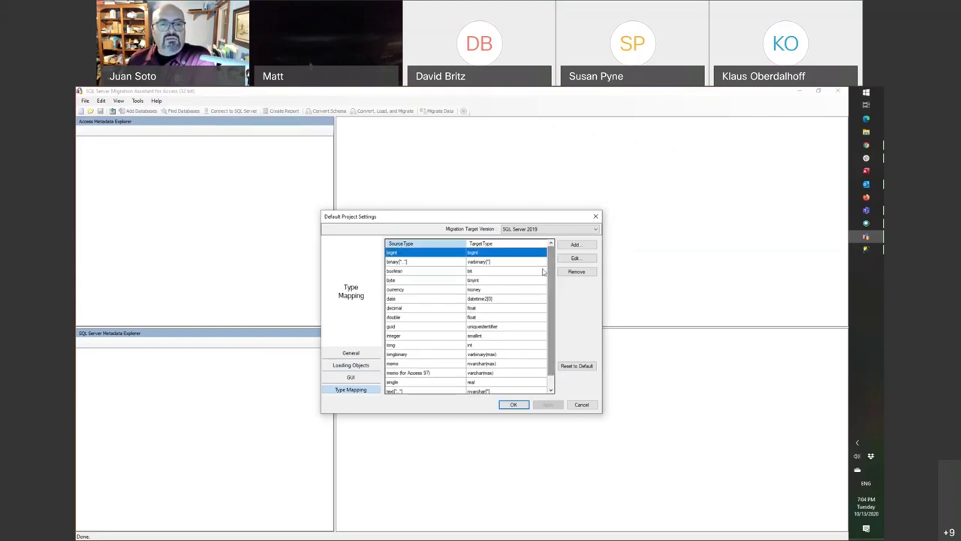
pyautogui.click(417, 272)
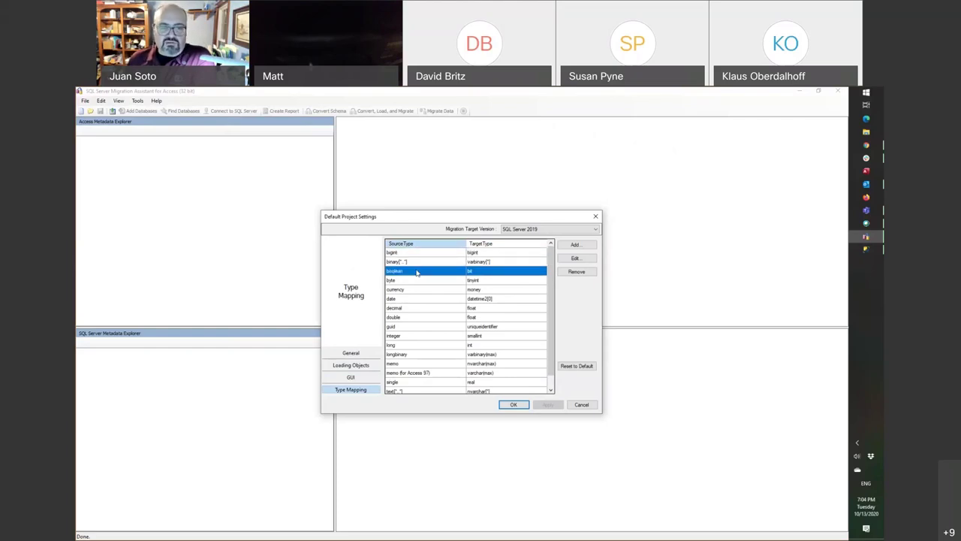
pyautogui.click(576, 259)
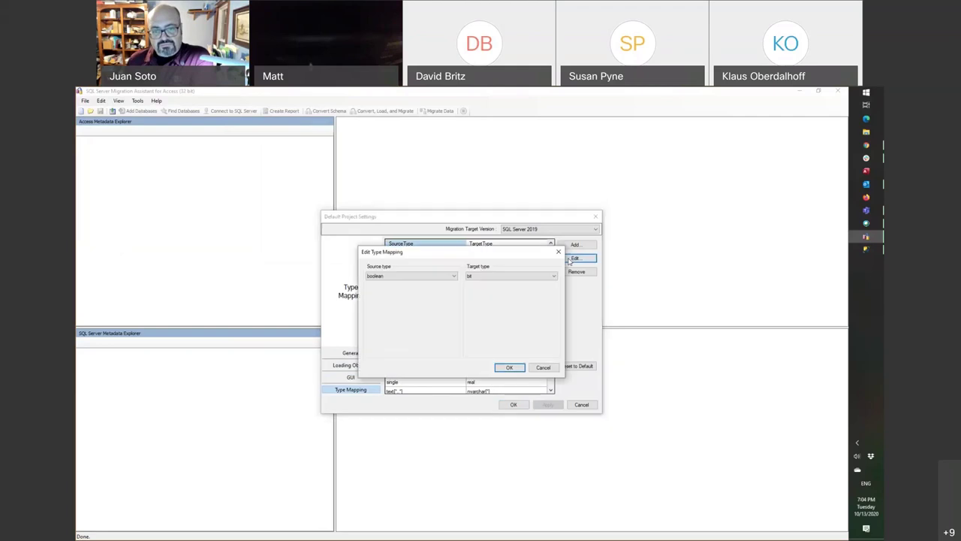
pyautogui.click(373, 274)
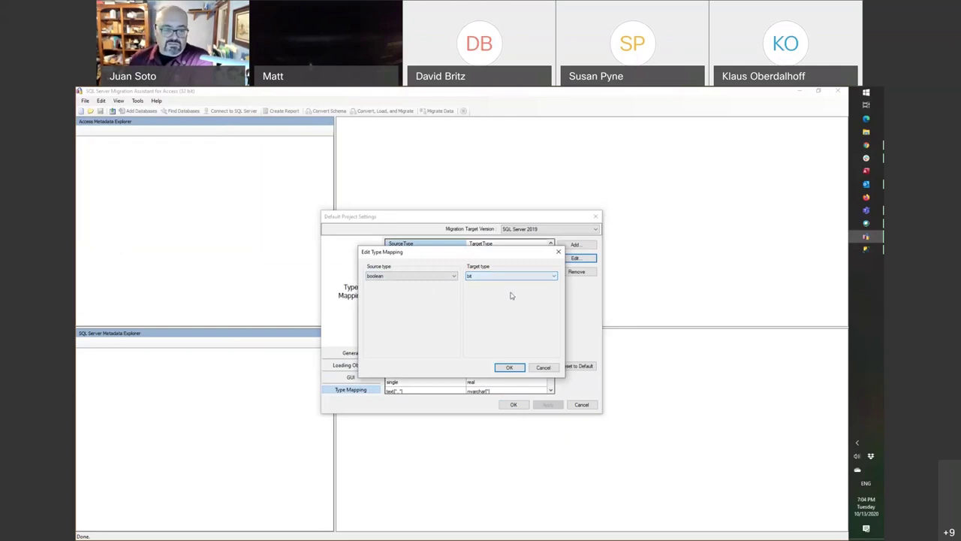
pyautogui.click(488, 277)
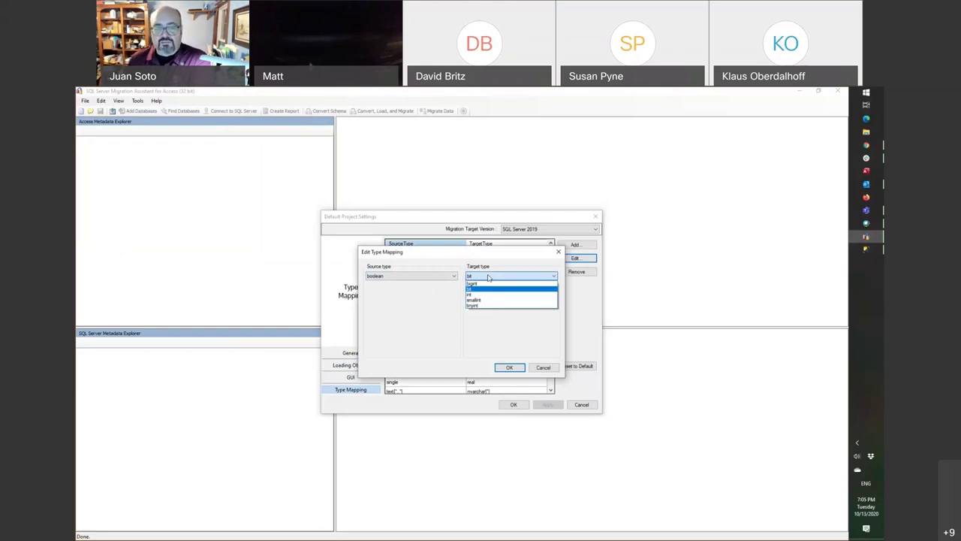
pyautogui.click(488, 277)
pyautogui.click(543, 367)
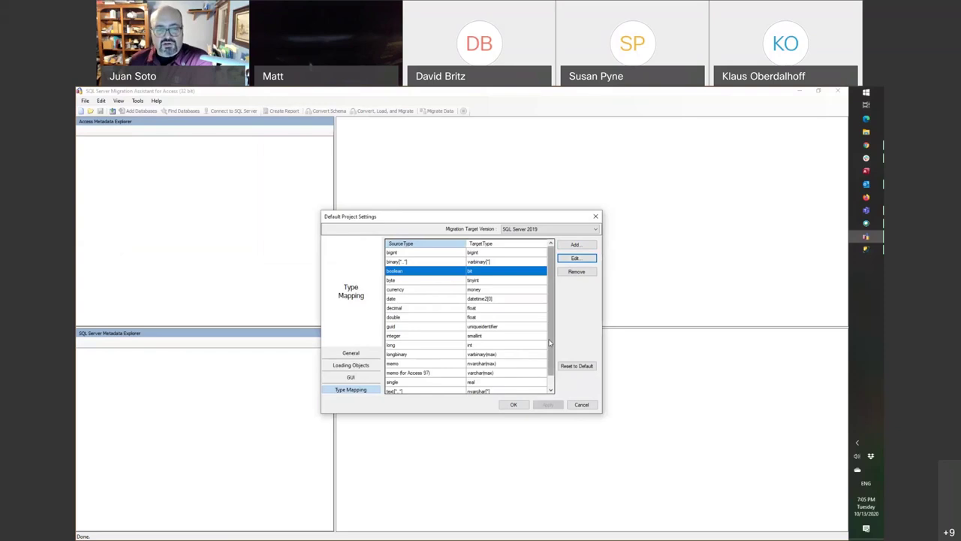
# Step: Change the text mapping from nvarchar to varchar(length) with the length replaced by 1
pyautogui.scroll(-1, 552, 343)
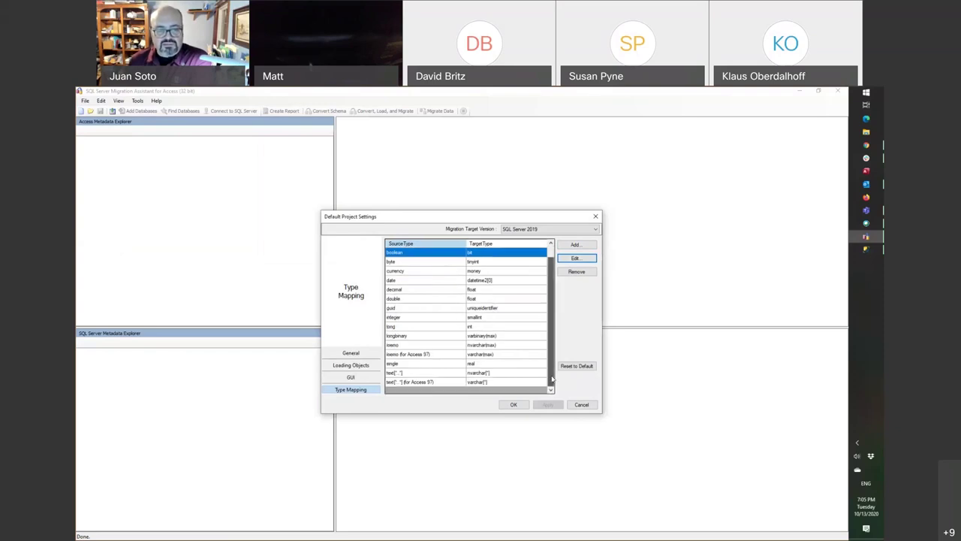
pyautogui.click(476, 373)
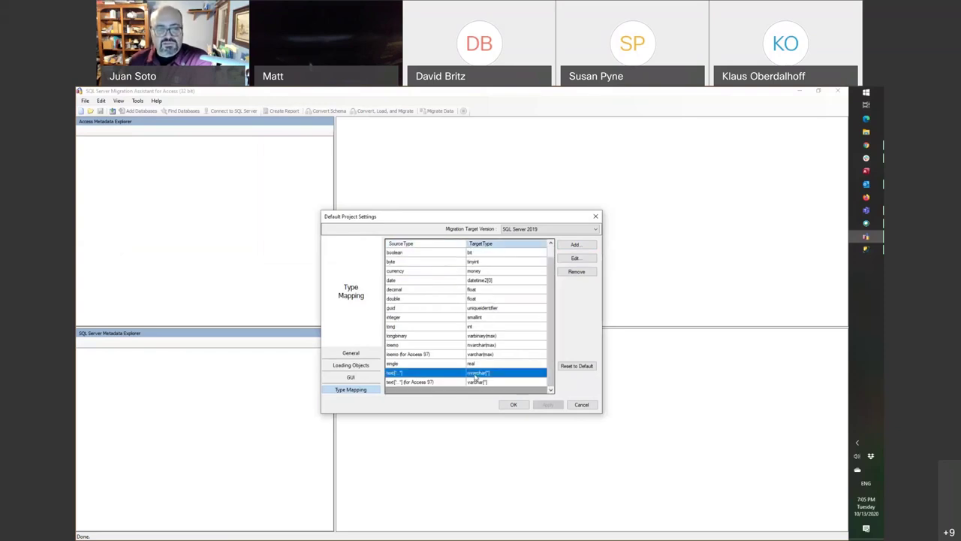
pyautogui.click(575, 258)
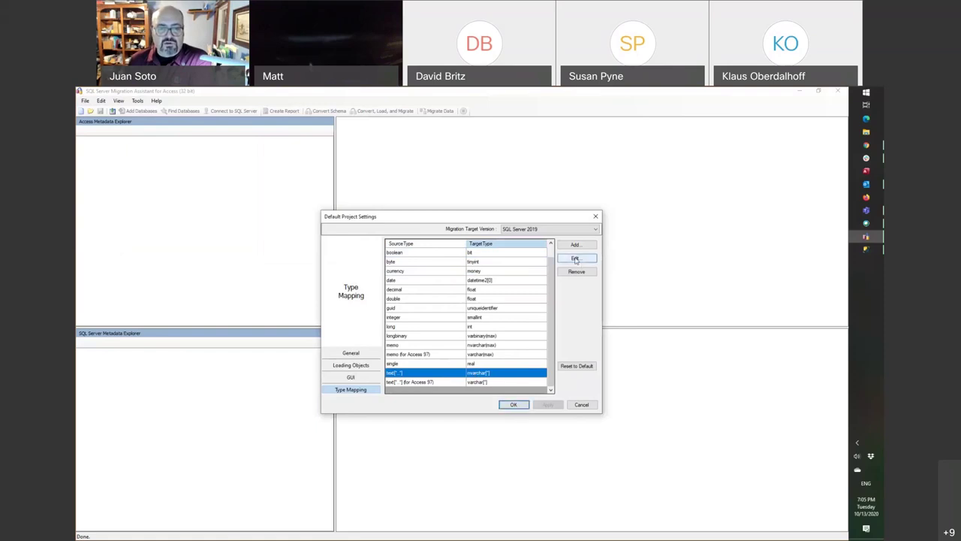
pyautogui.click(576, 258)
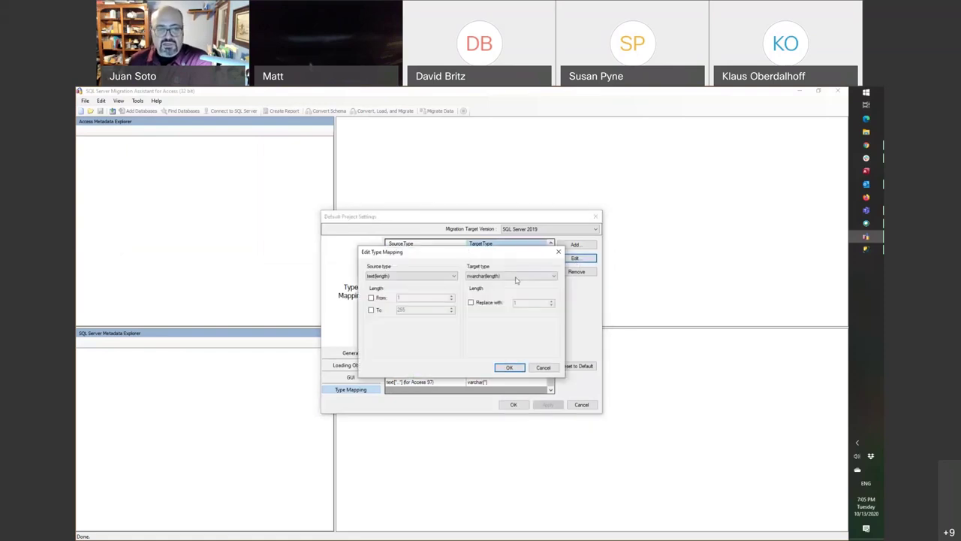
pyautogui.click(503, 276)
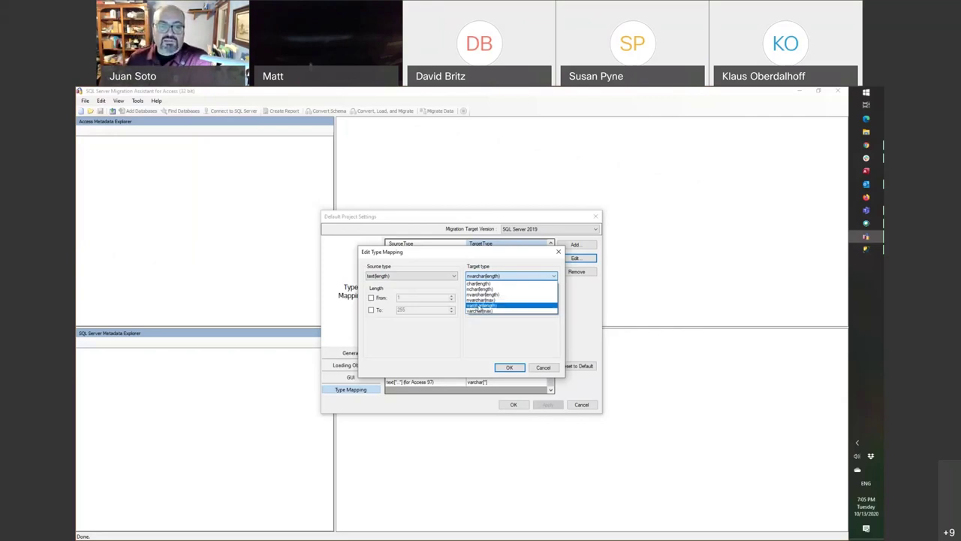
pyautogui.click(478, 306)
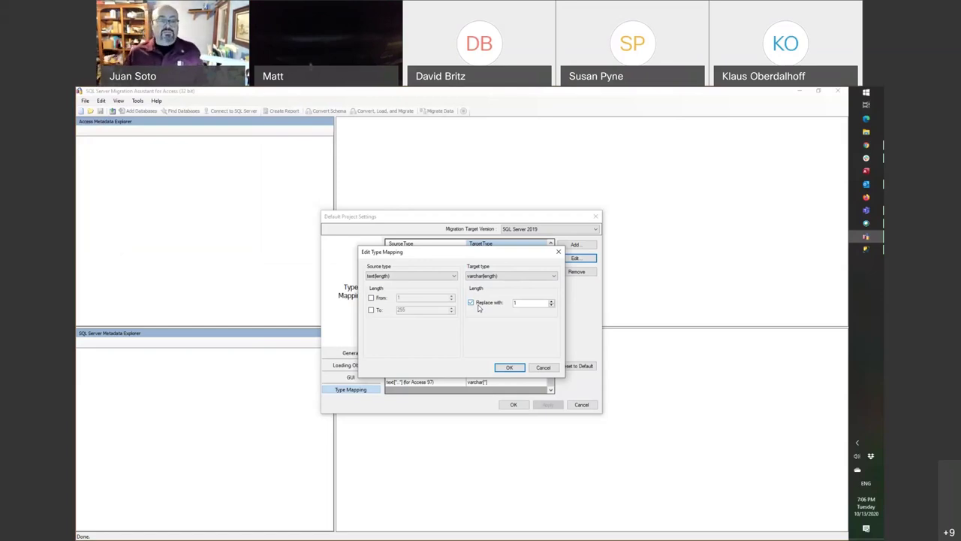
pyautogui.click(508, 367)
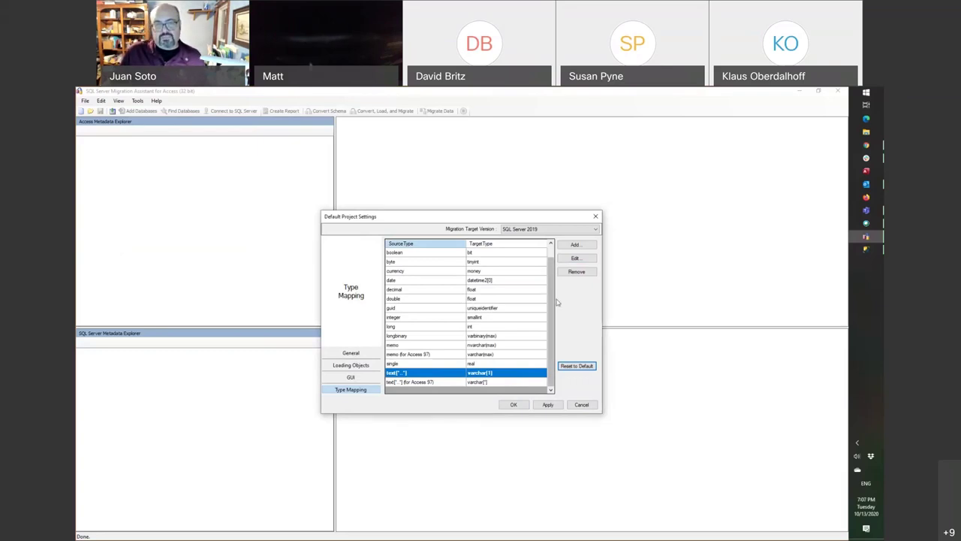
# Step: Scroll to the top of the type list and select the date row, currently mapped to datetime2
pyautogui.scroll(1, 553, 253)
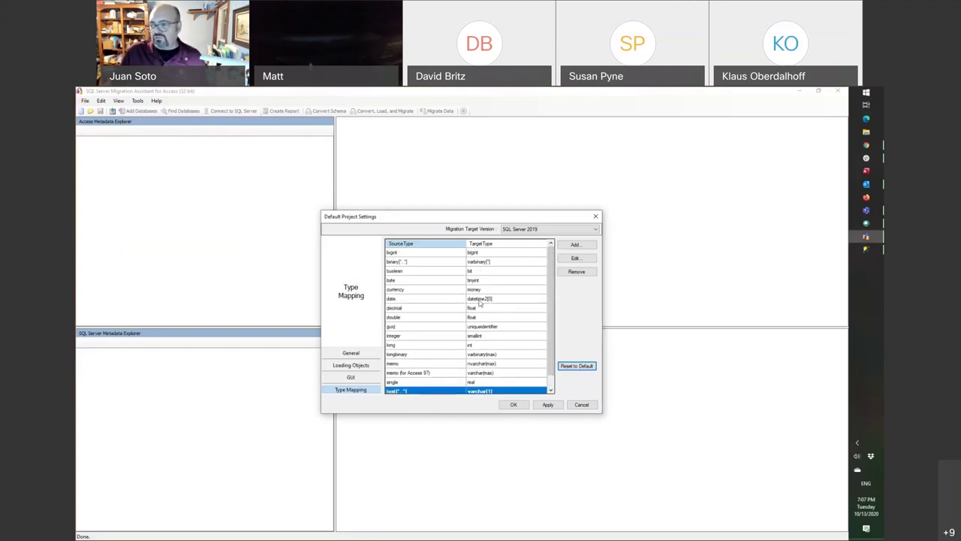
pyautogui.click(419, 301)
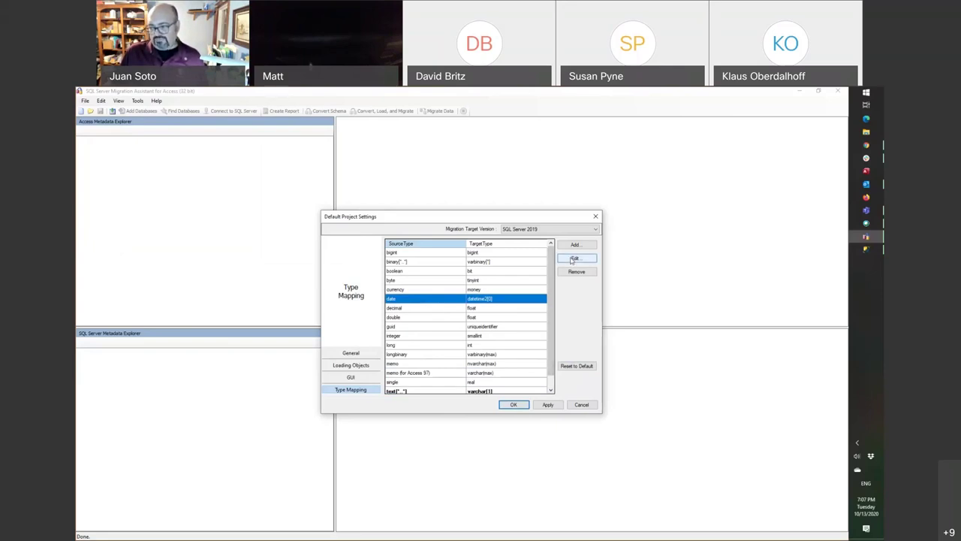
# Step: Edit the date mapping so its target type is datetime instead of datetime2, and confirm
pyautogui.click(574, 258)
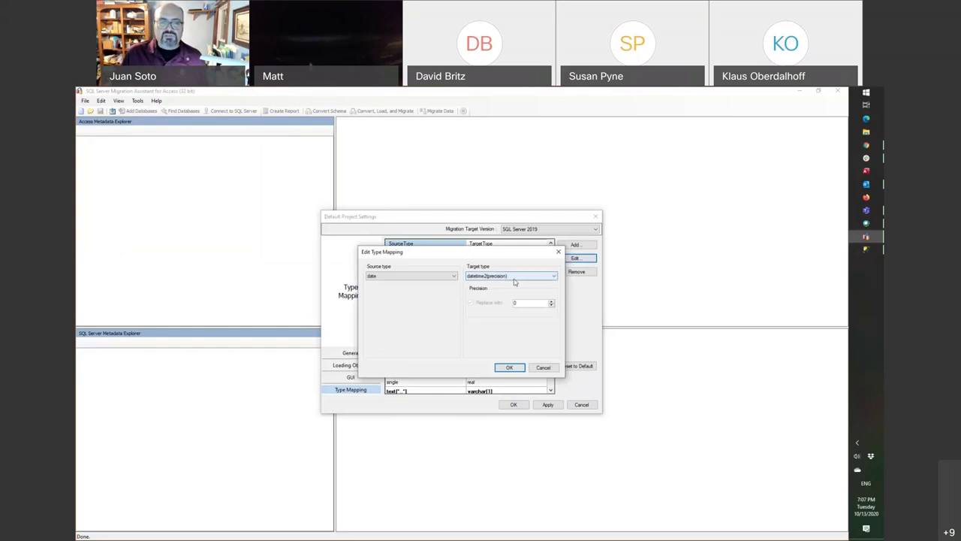
pyautogui.click(507, 277)
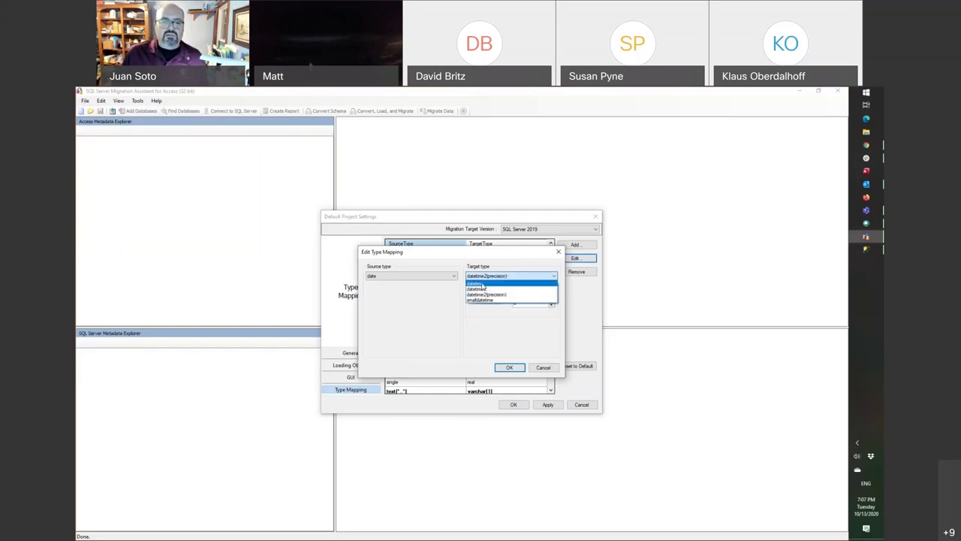
pyautogui.click(483, 284)
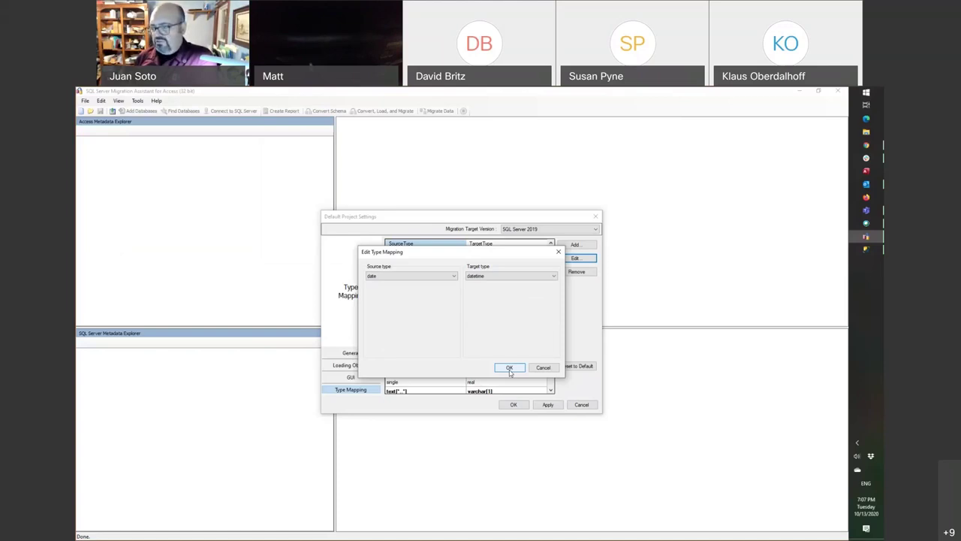
pyautogui.click(509, 368)
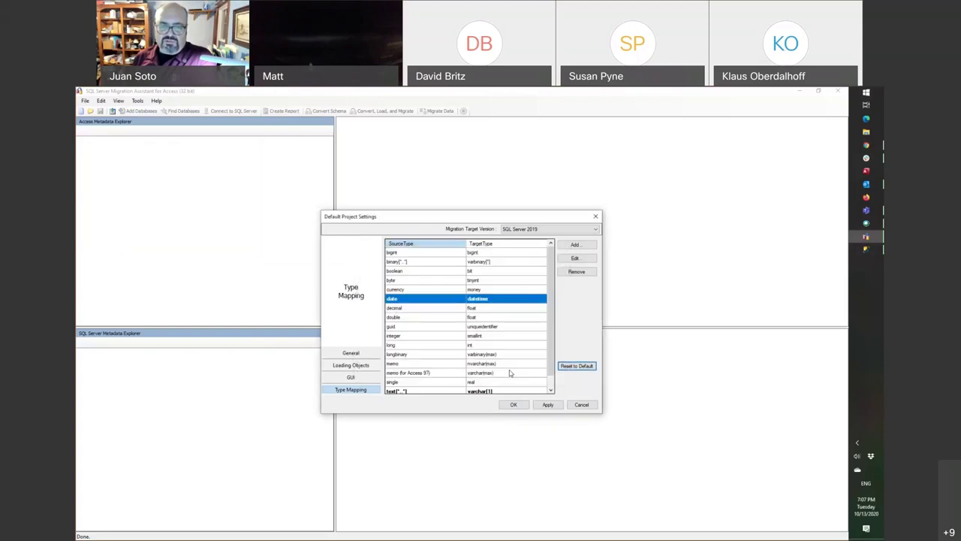
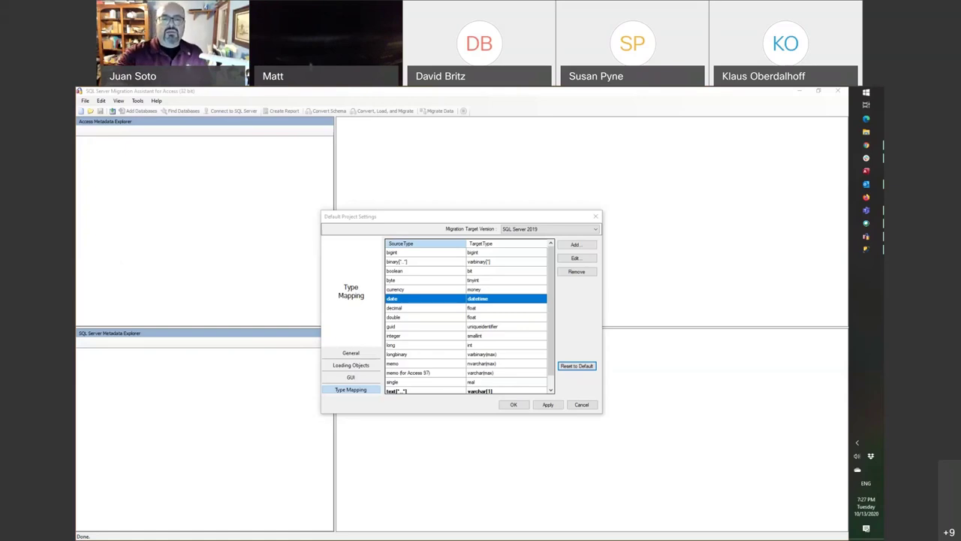
# Step: Dismiss Default Project Settings, quit SSMA for Access, and stop the screen share
pyautogui.click(595, 217)
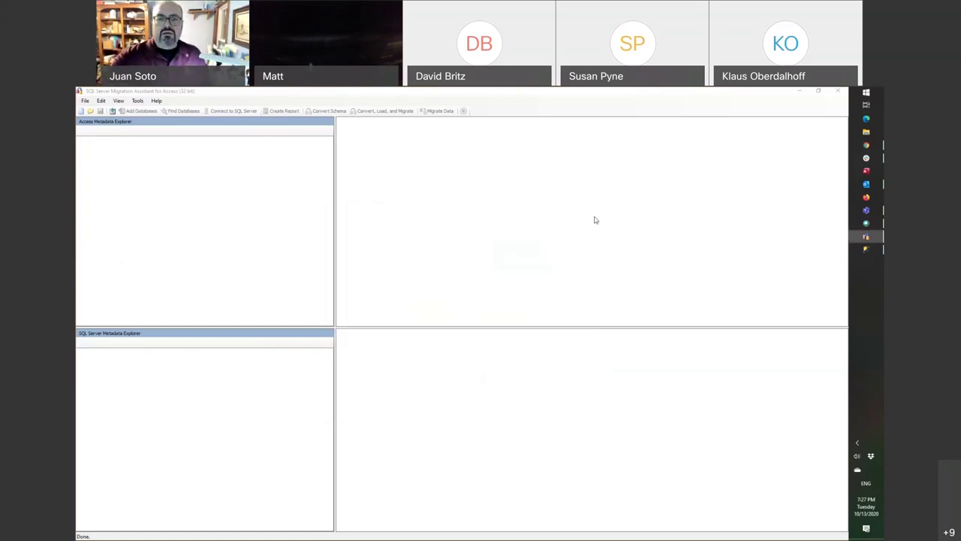
pyautogui.click(838, 92)
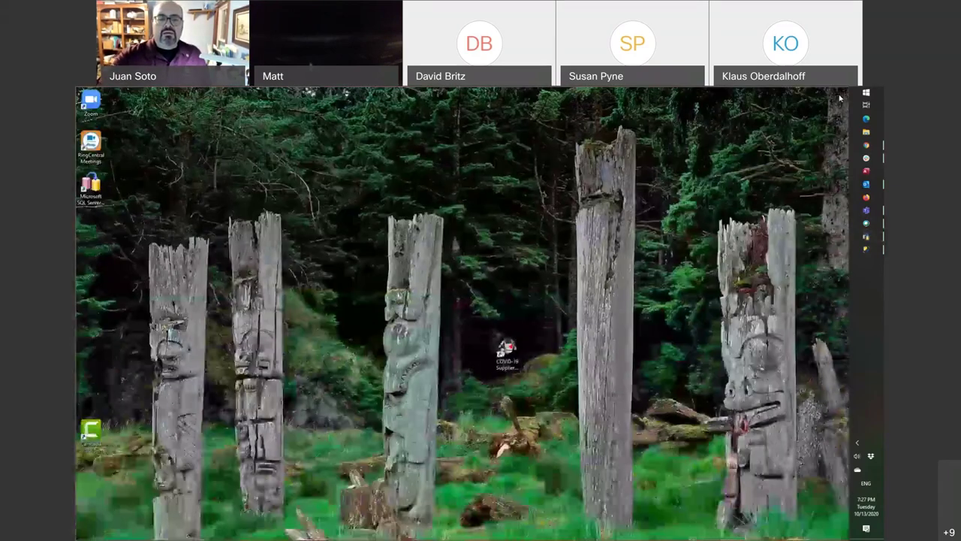
pyautogui.click(462, 93)
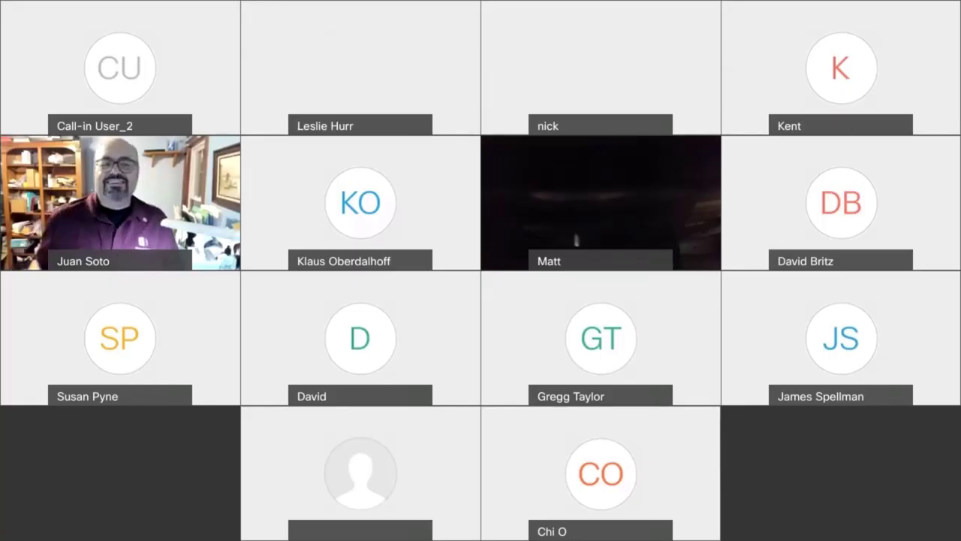